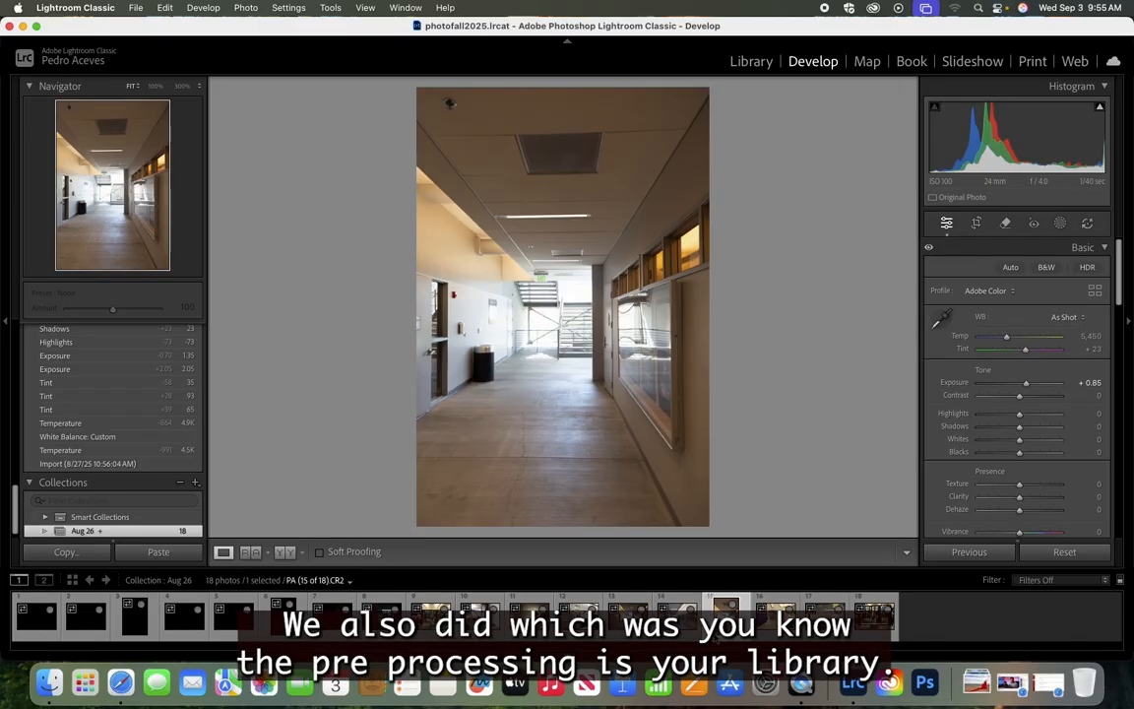
# - Open photo 14 in the Develop module and set its temperature to 4,022 and exposure to +0.75
pyautogui.click(766, 61)
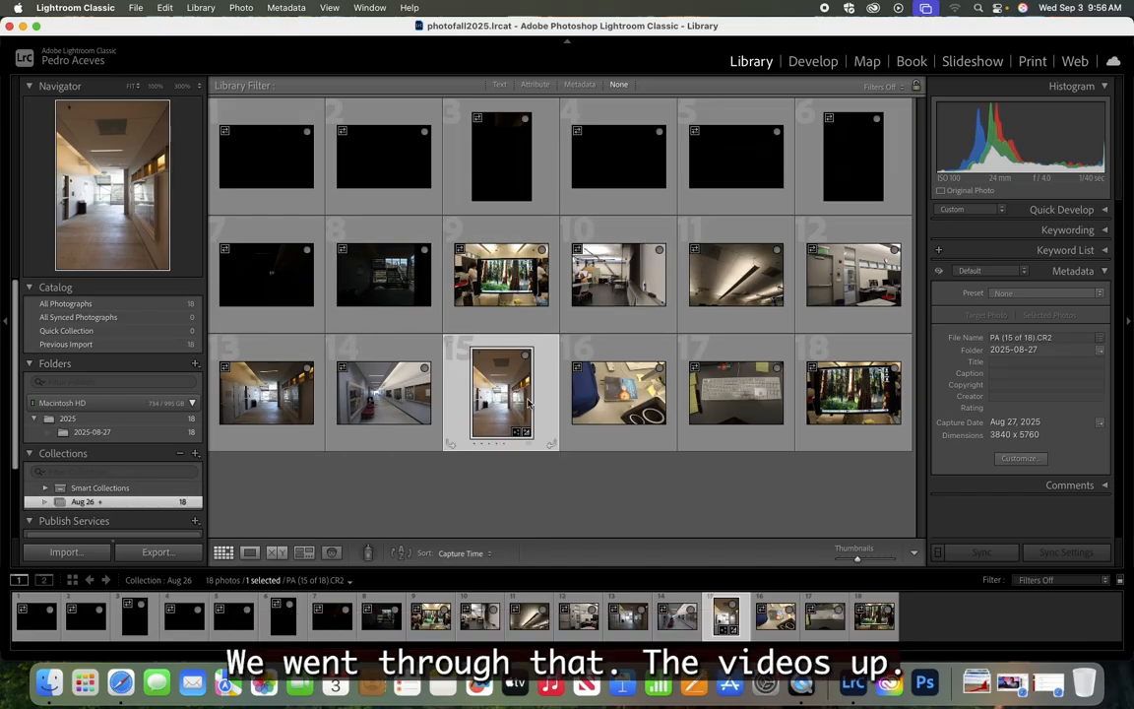
pyautogui.click(813, 61)
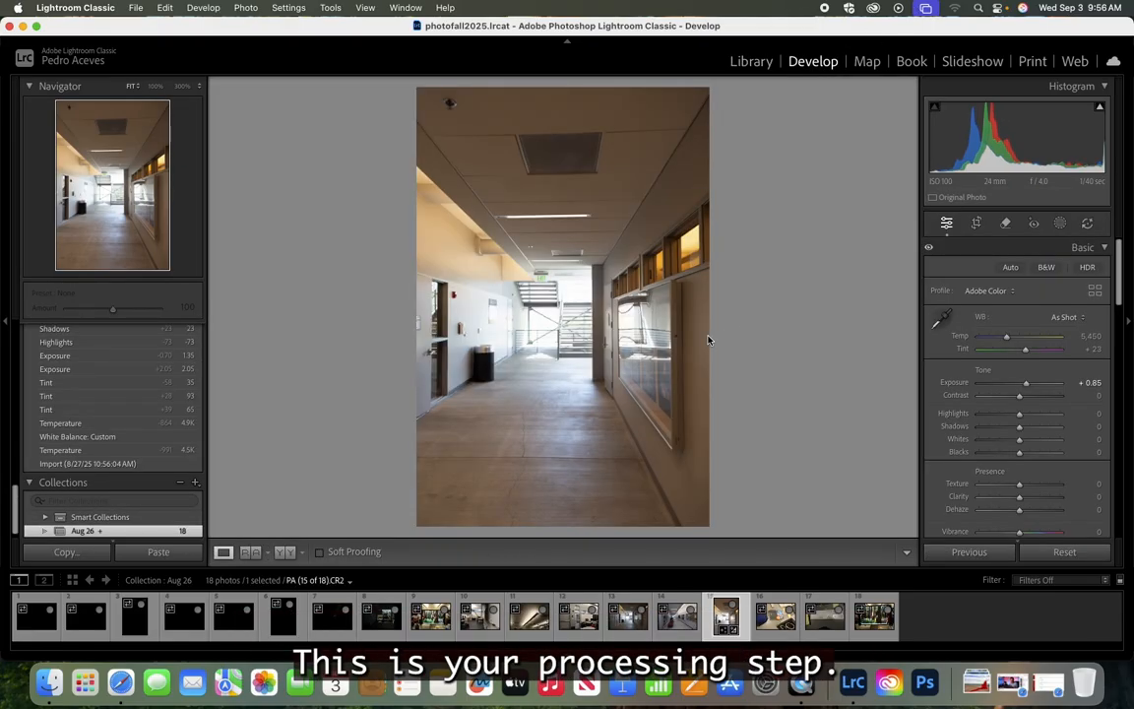
pyautogui.click(676, 625)
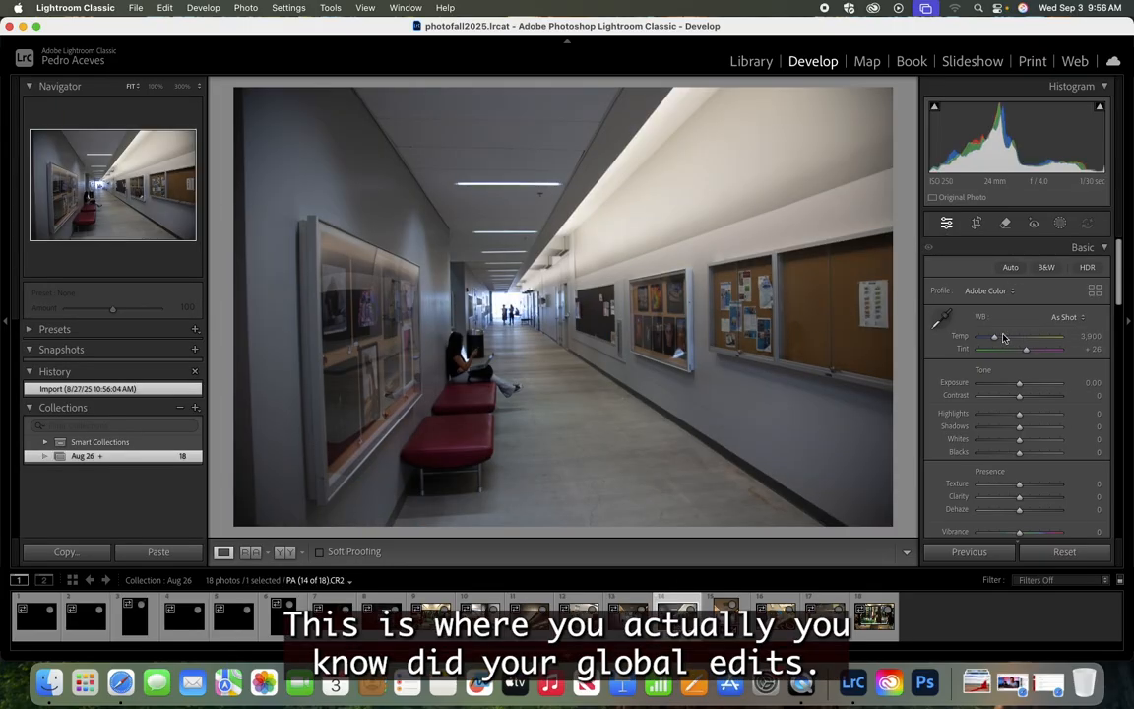
pyautogui.moveTo(994, 337); pyautogui.dragTo(996, 339)
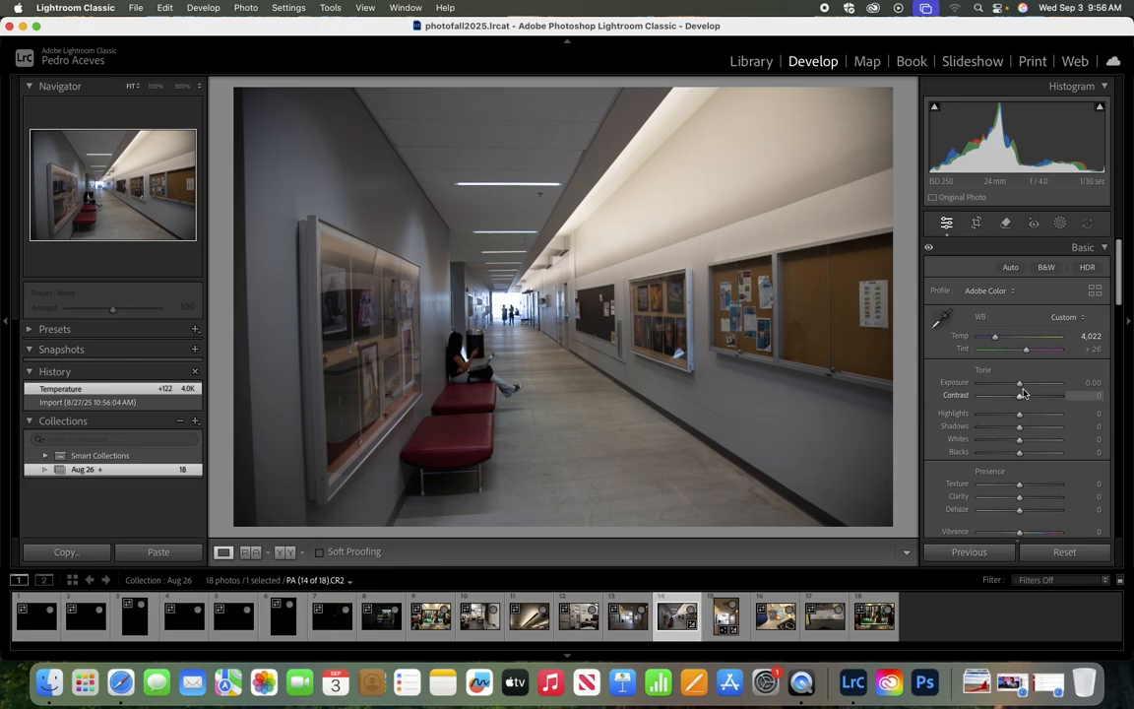
pyautogui.moveTo(1018, 382); pyautogui.dragTo(1025, 382)
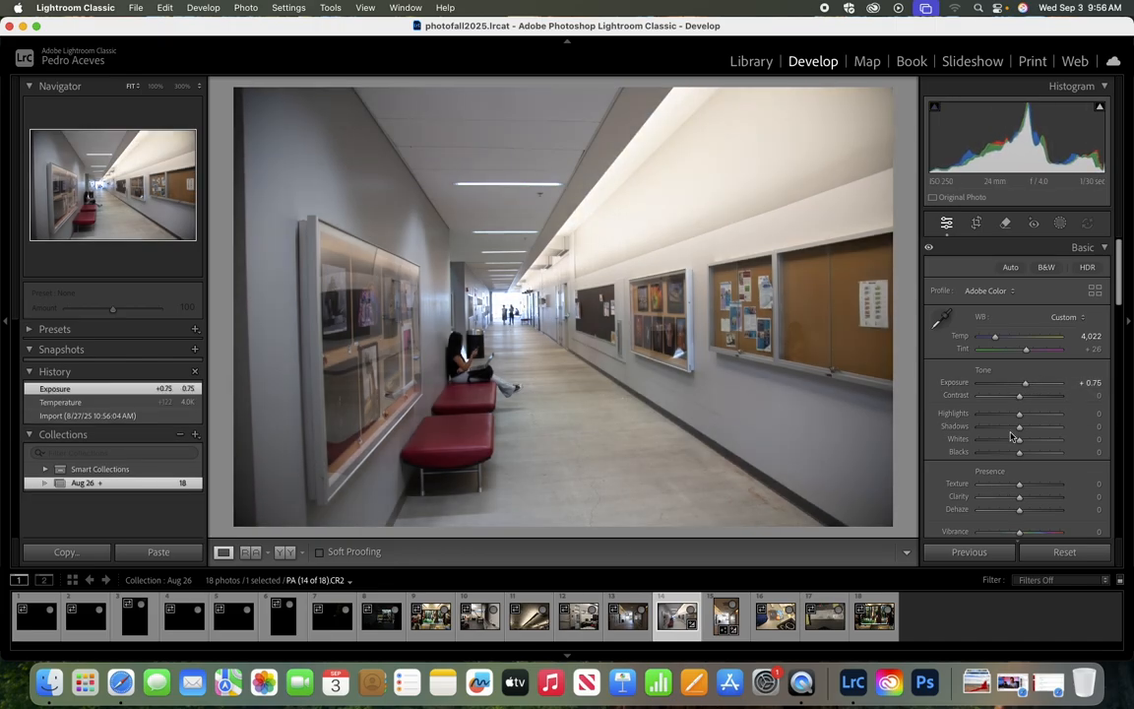
# - Straighten the hallway photo by rotating its crop to an angle of 2.45, and apply the crop
pyautogui.press('r')
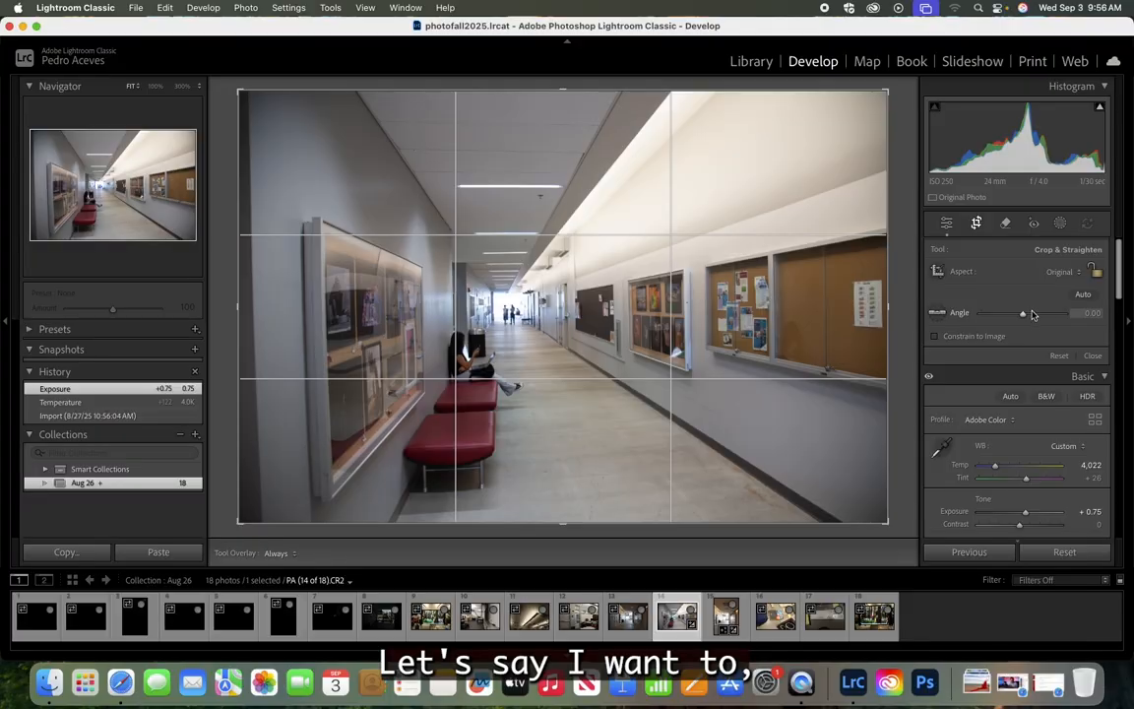
pyautogui.moveTo(1022, 313); pyautogui.dragTo(1025, 313)
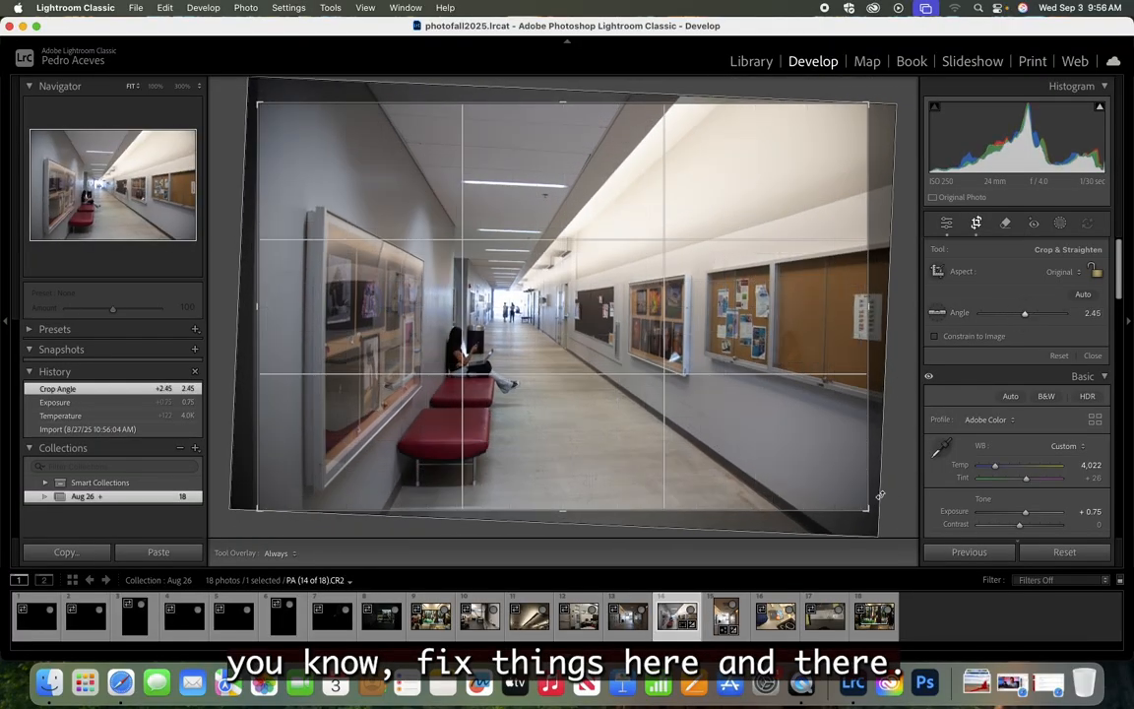
pyautogui.press('Return')
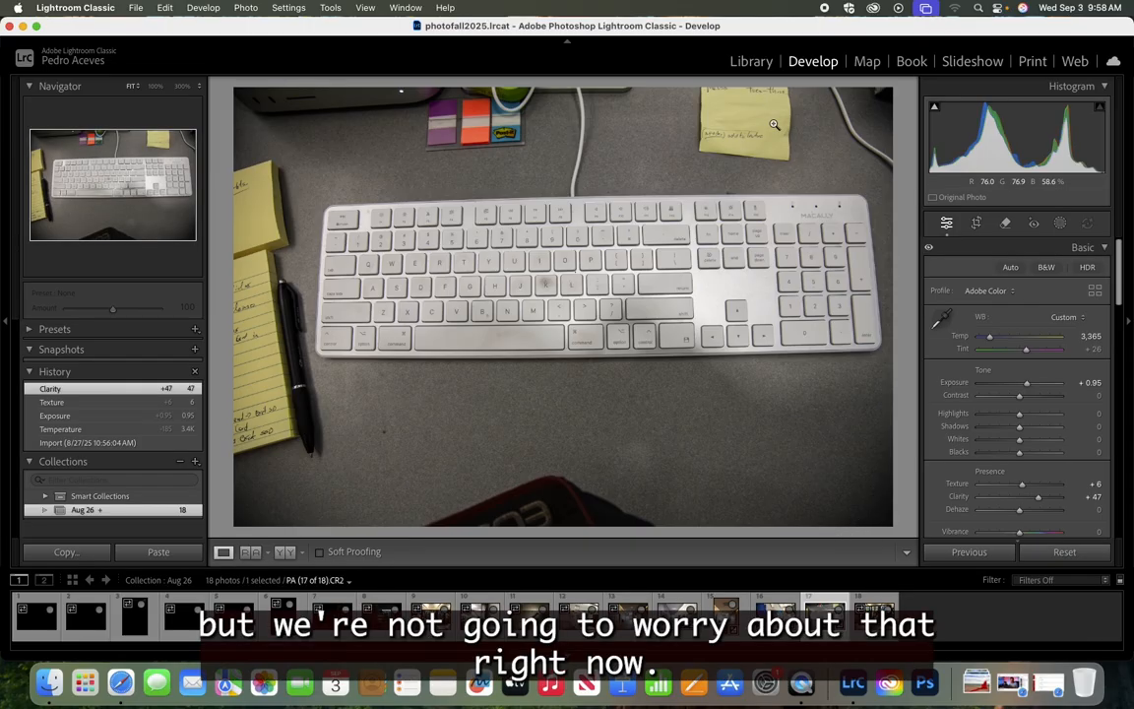
# - Switch to the Library grid of the Aug 26 collection and try selecting all its photos at once
pyautogui.click(752, 62)
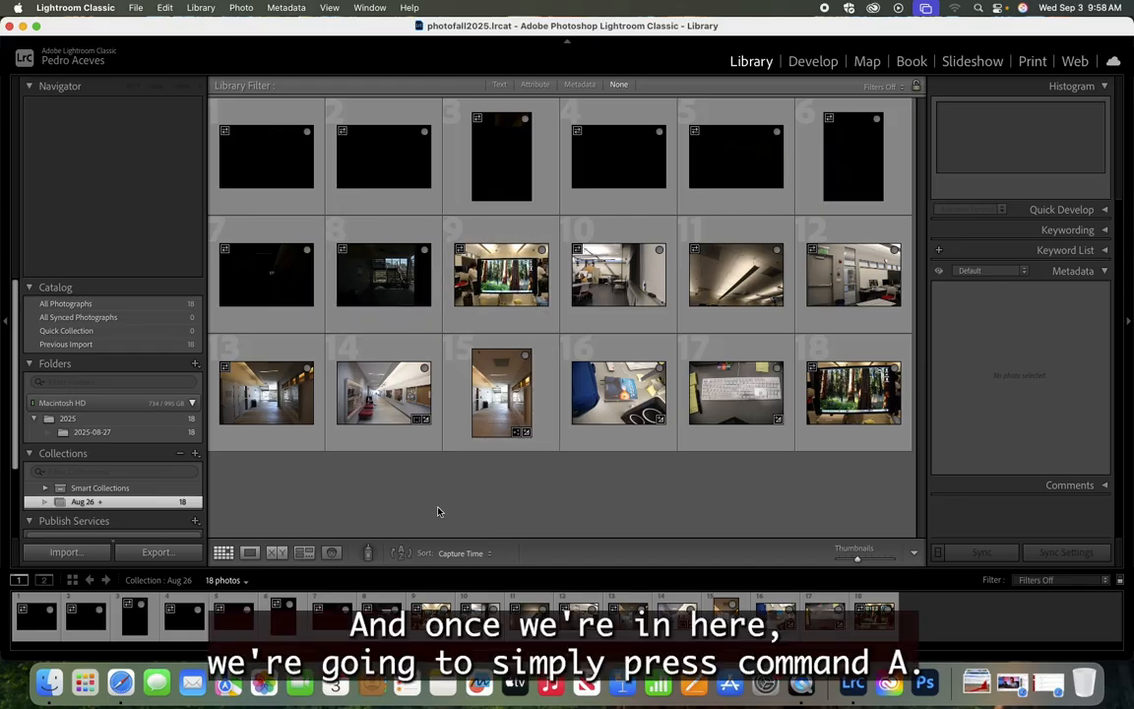
pyautogui.press('super+a')
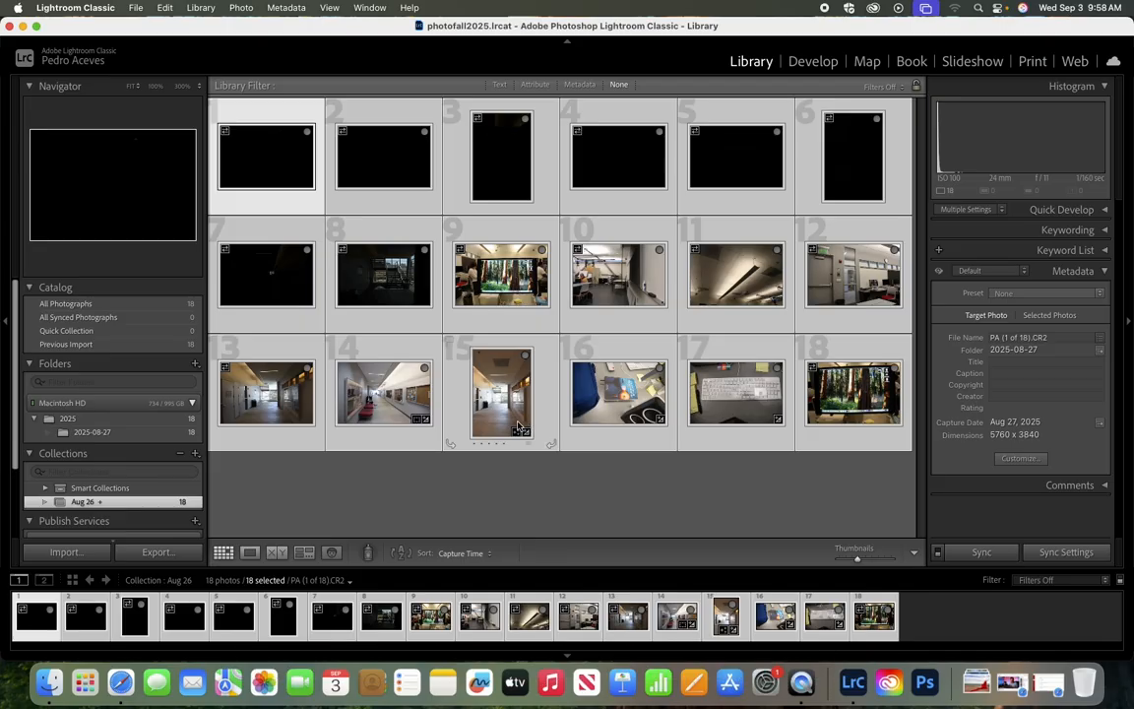
pyautogui.click(555, 500)
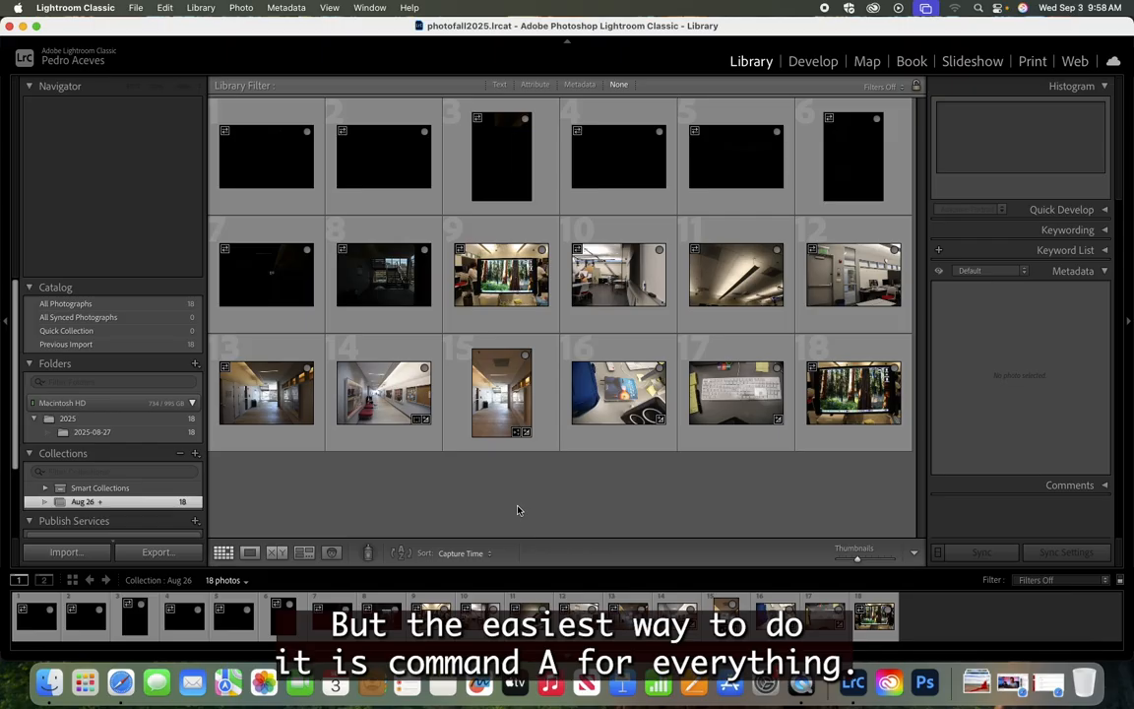
pyautogui.press('super+a')
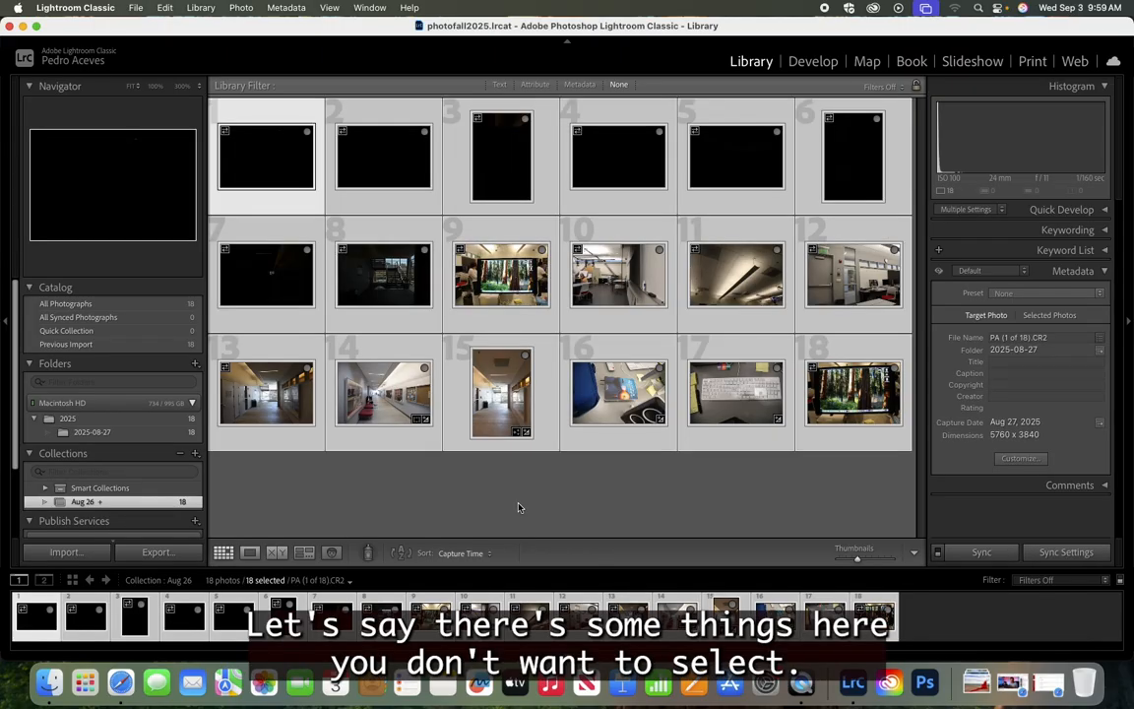
pyautogui.click(519, 507)
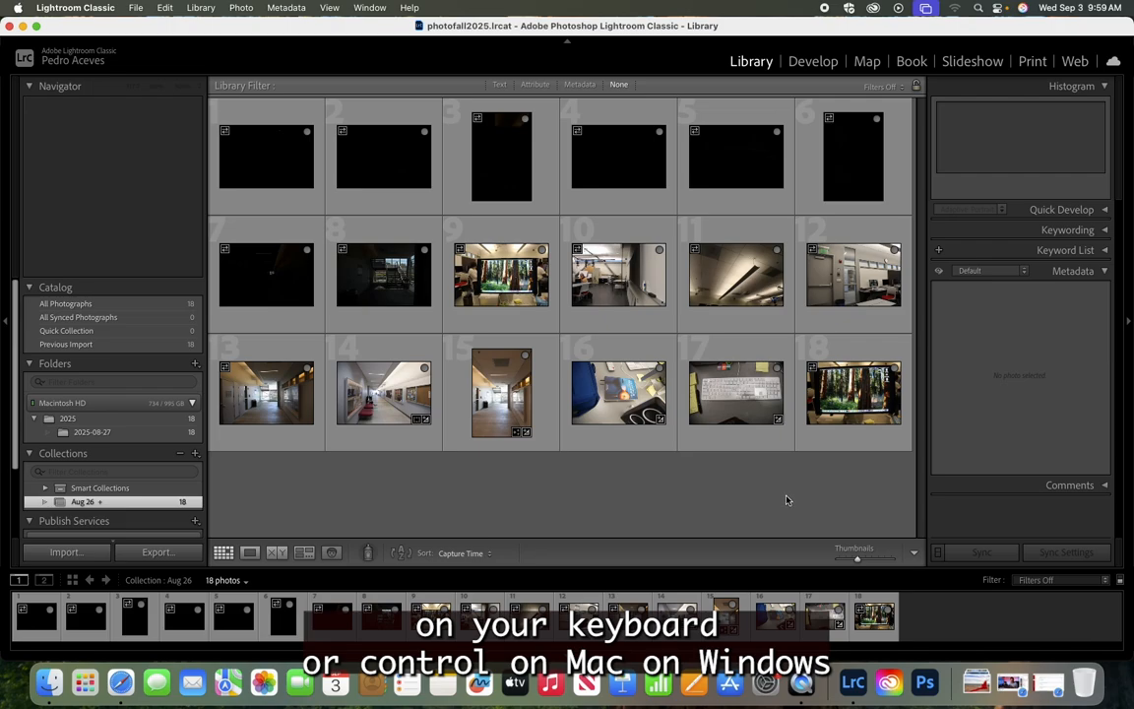
# - Select photos 9 through 18 in the grid, leaving the dark photos 1 to 8 out of the selection
pyautogui.click(837, 351)
pyautogui.keyDown('super'); pyautogui.click(737, 351); pyautogui.keyUp('super')
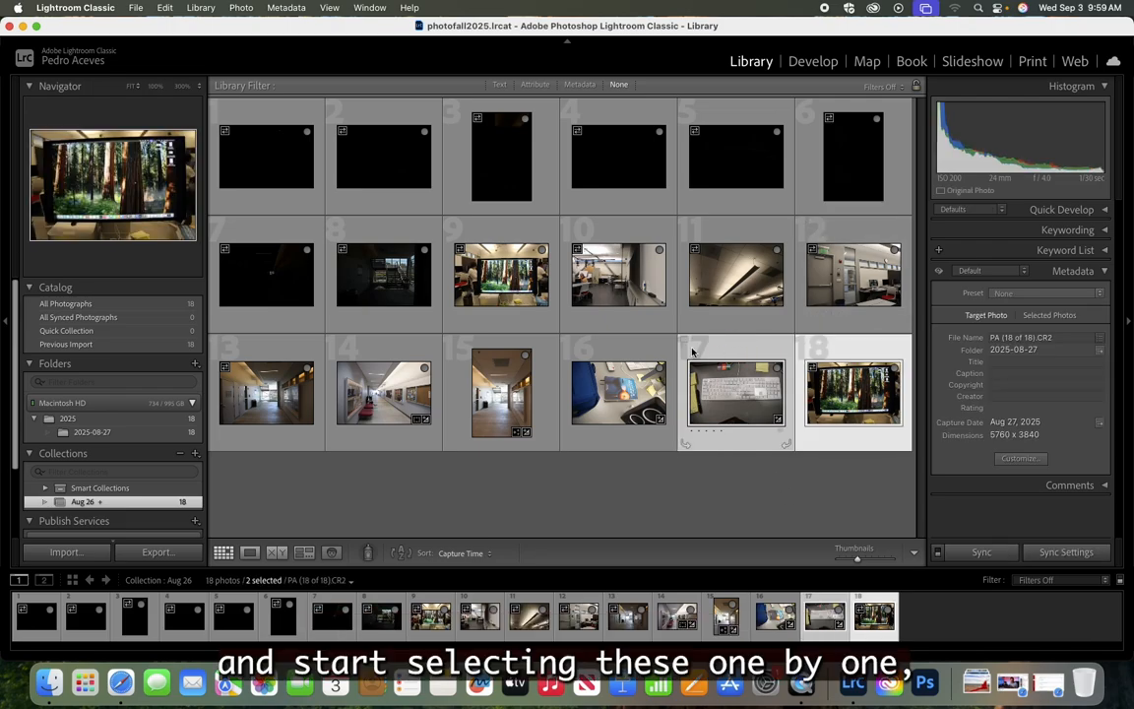
pyautogui.keyDown('super'); pyautogui.click(603, 349); pyautogui.keyUp('super')
pyautogui.keyDown('super'); pyautogui.click(499, 347); pyautogui.keyUp('super')
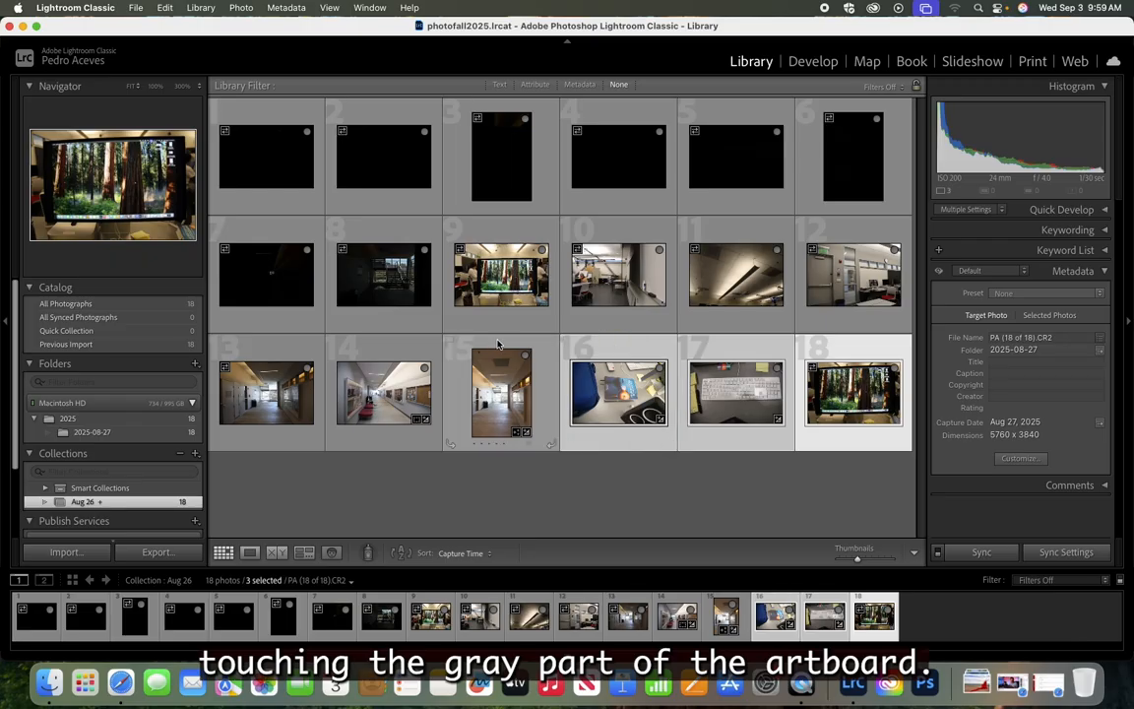
pyautogui.keyDown('super'); pyautogui.click(328, 366); pyautogui.keyUp('super')
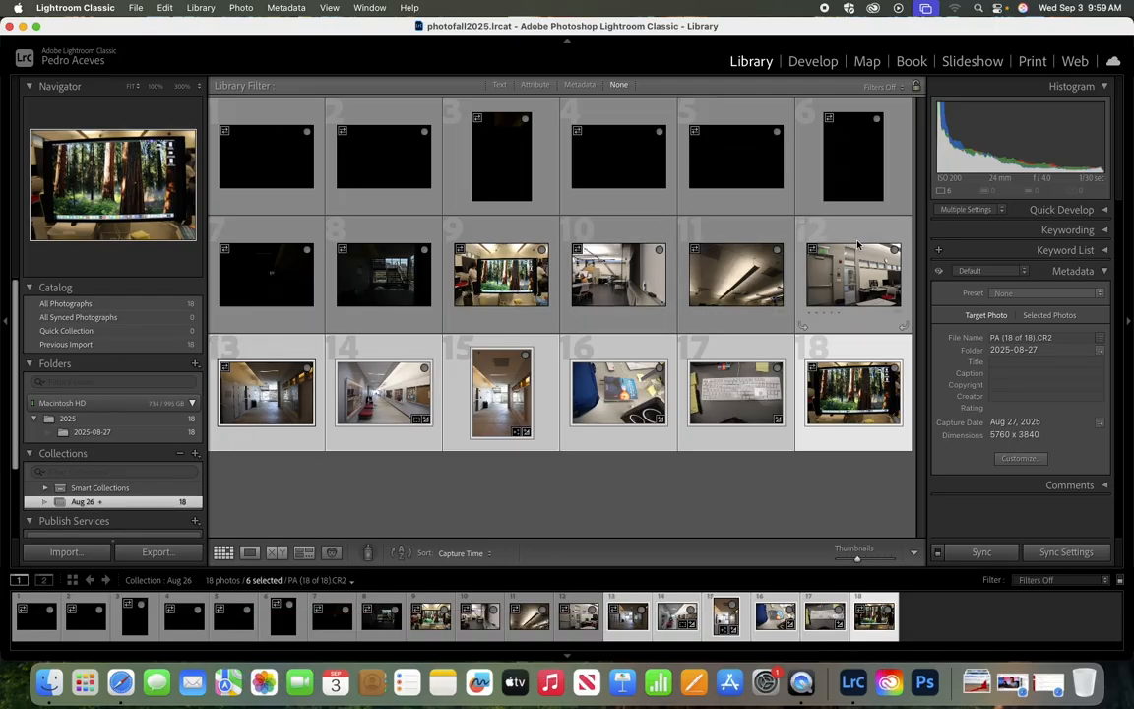
pyautogui.keyDown('shift'); pyautogui.click(767, 227); pyautogui.keyUp('shift')
pyautogui.keyDown('shift'); pyautogui.click(588, 222); pyautogui.keyUp('shift')
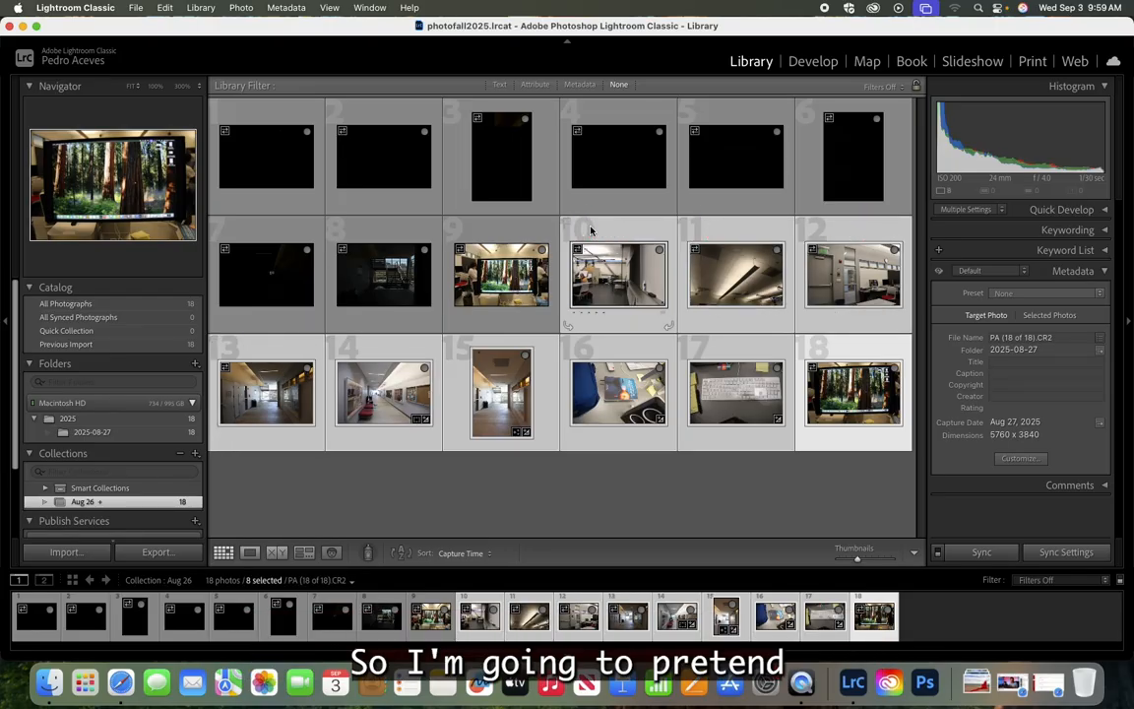
pyautogui.keyDown('shift'); pyautogui.click(484, 228); pyautogui.keyUp('shift')
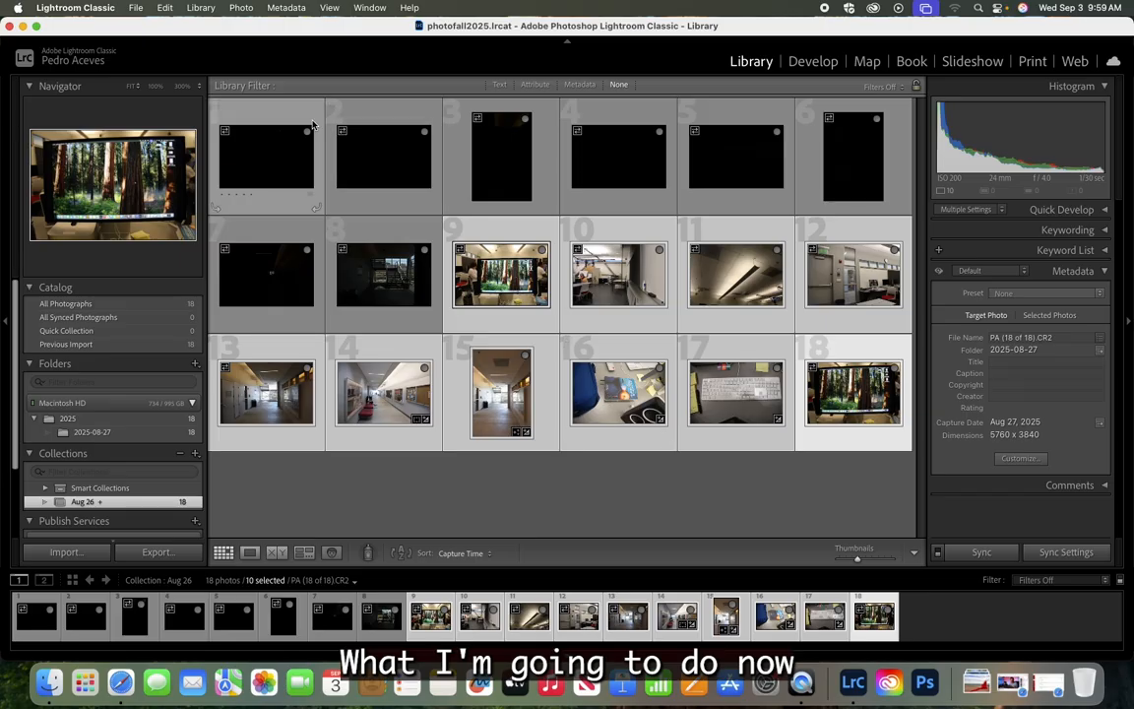
# - Start exporting the selected photos to a specific folder and create a destination folder named "pretend ssd" on the Desktop
pyautogui.click(137, 8)
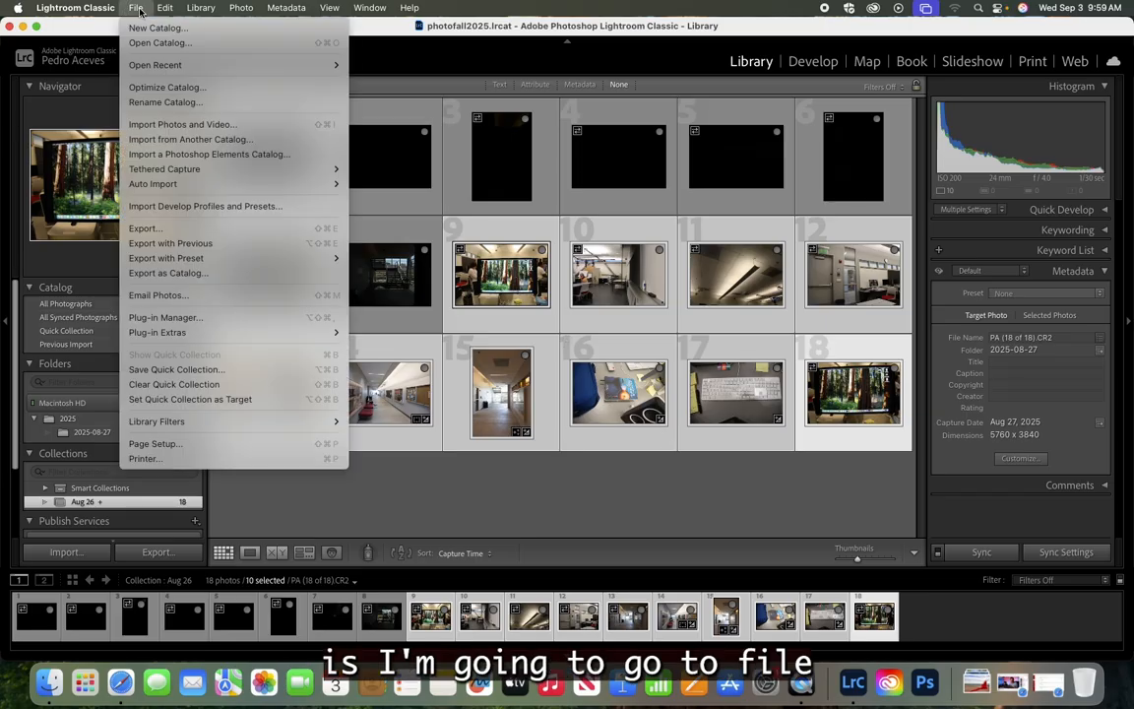
pyautogui.click(157, 228)
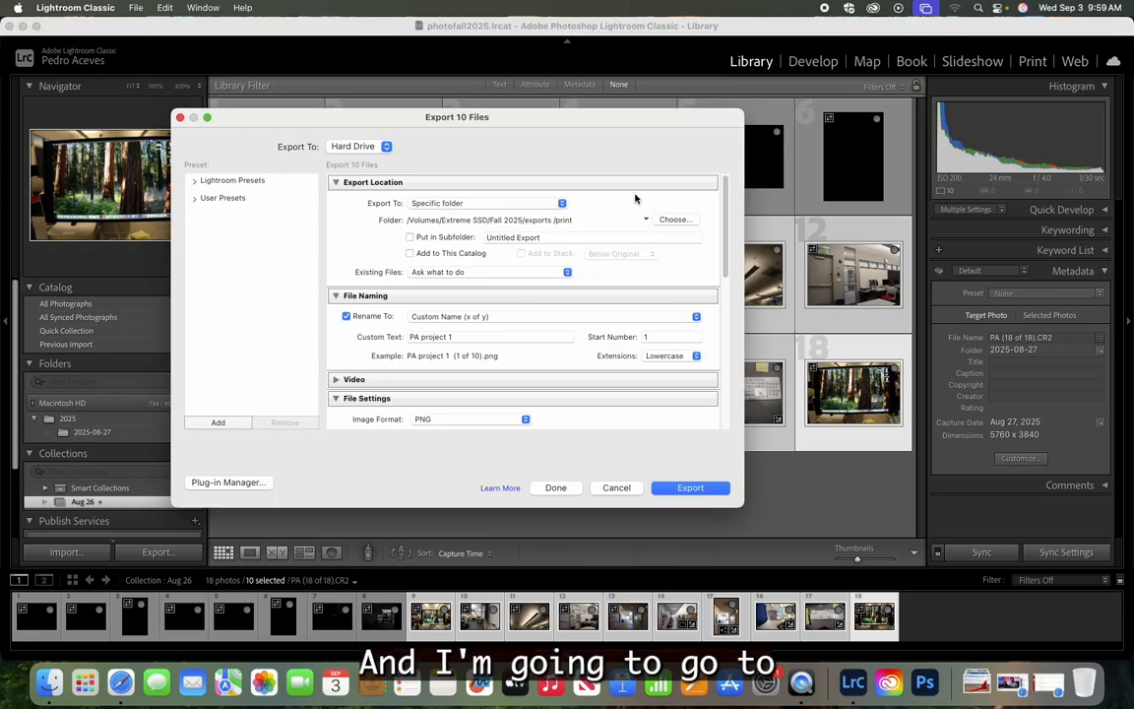
pyautogui.click(561, 204)
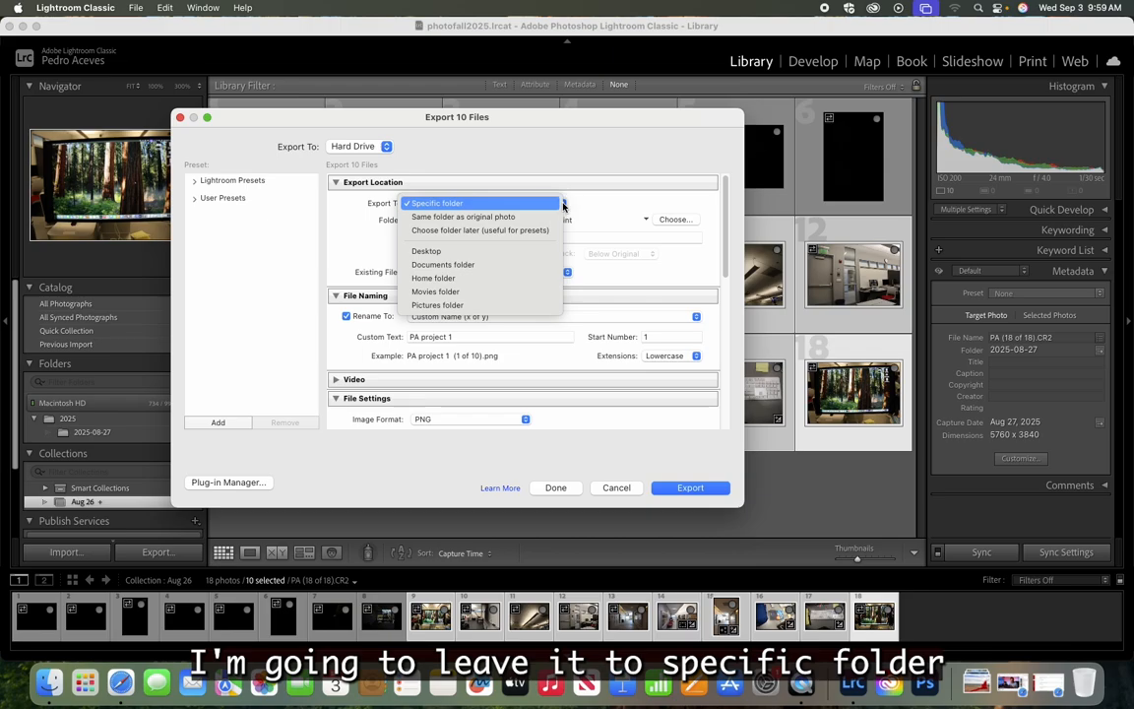
pyautogui.click(680, 222)
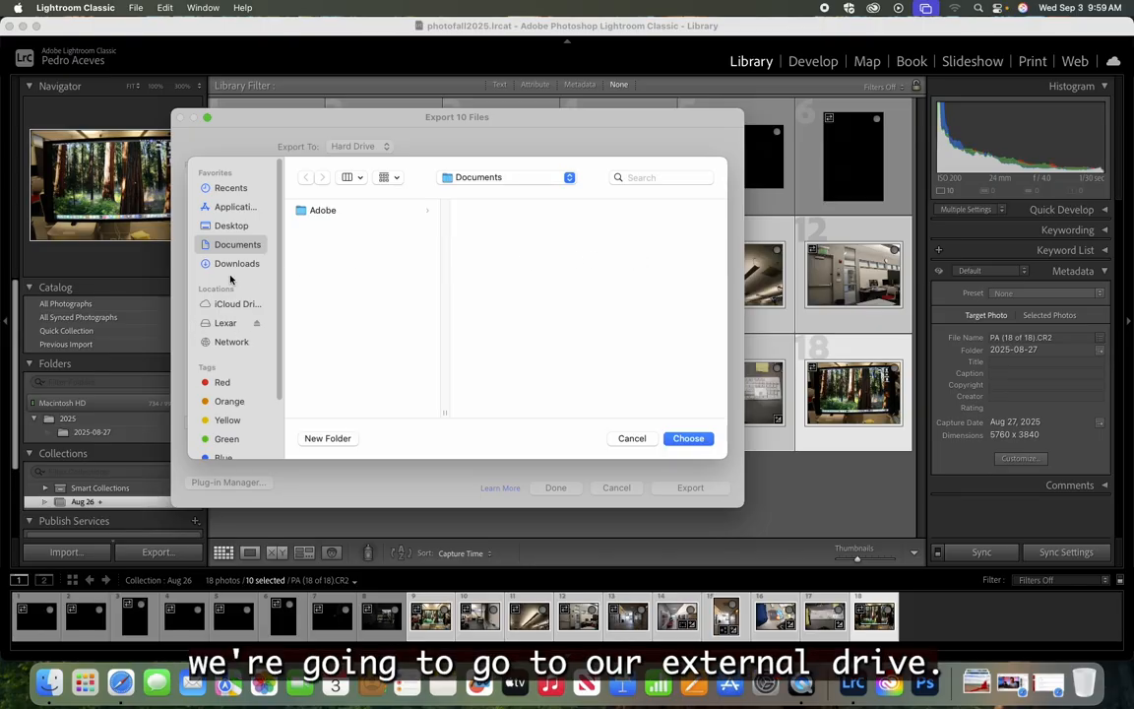
pyautogui.click(232, 226)
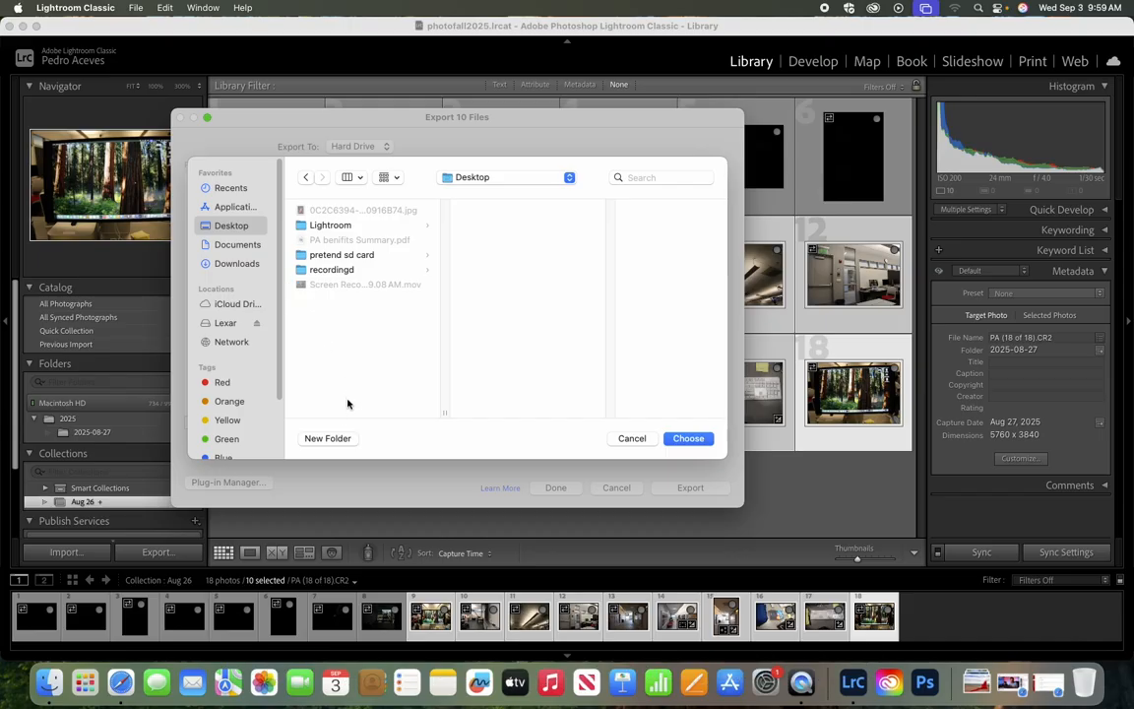
pyautogui.click(331, 438)
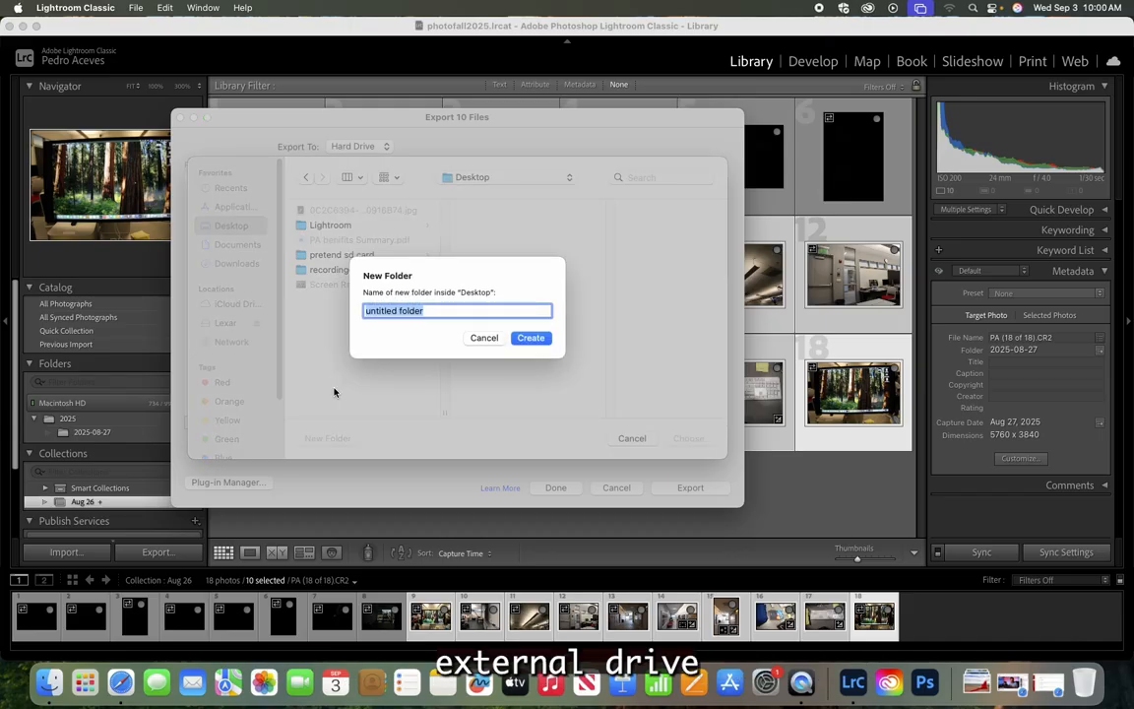
pyautogui.write('pre')
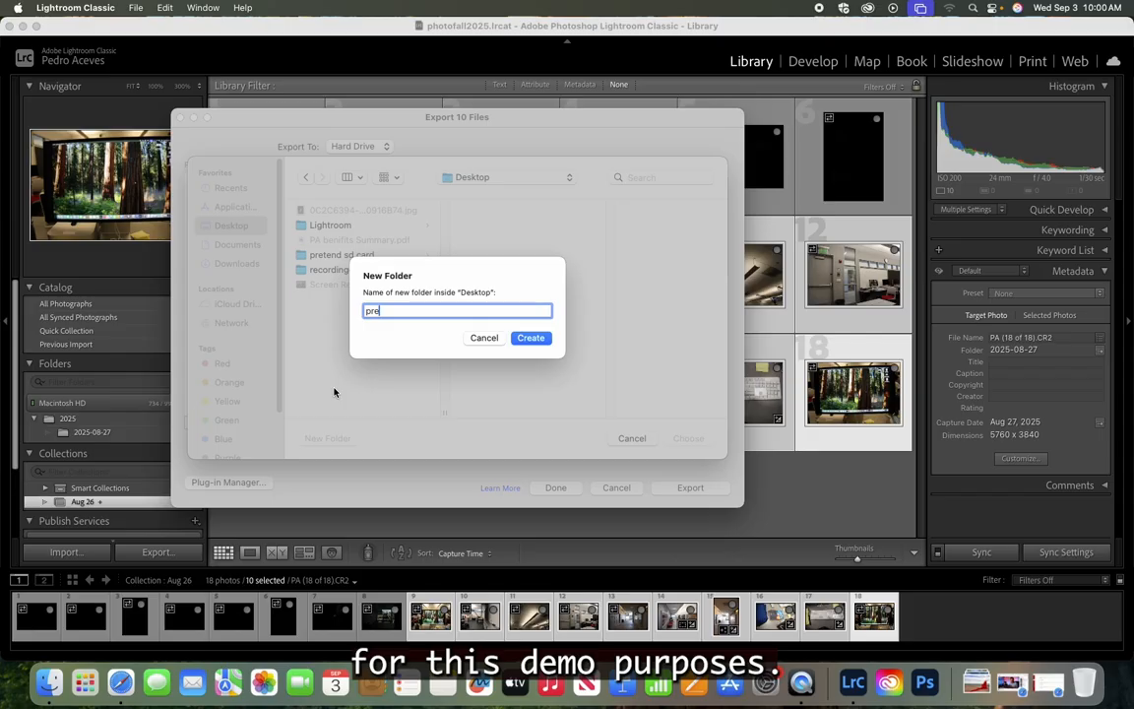
pyautogui.write('tend ssd')
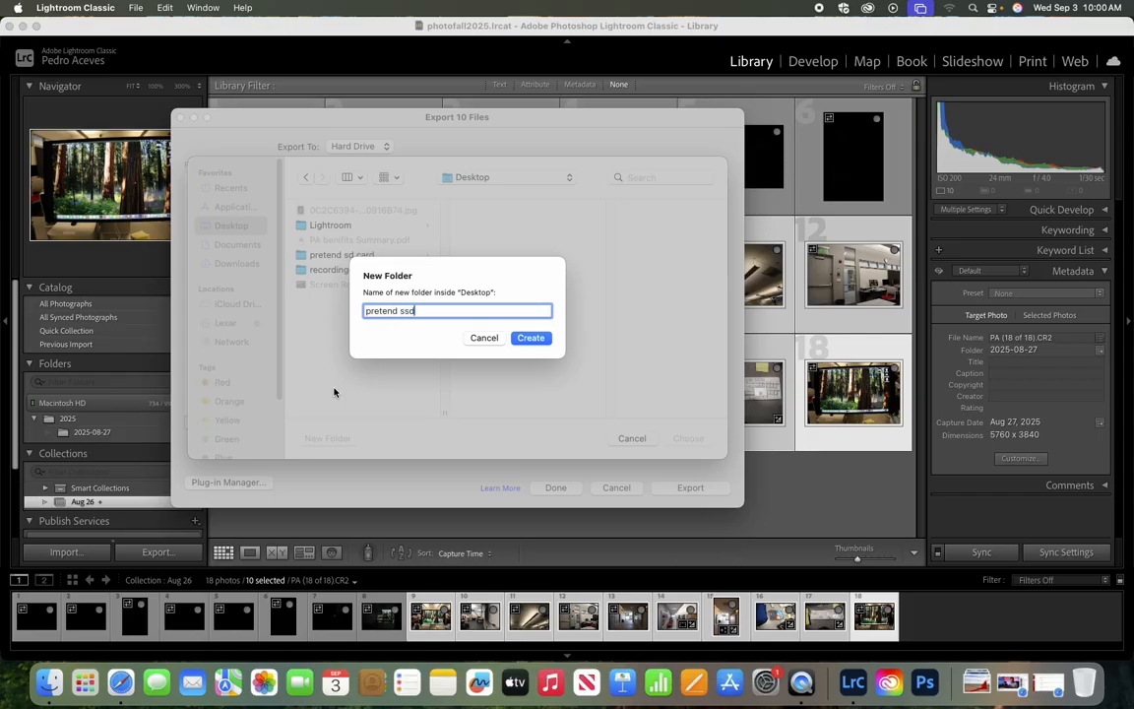
pyautogui.click(532, 338)
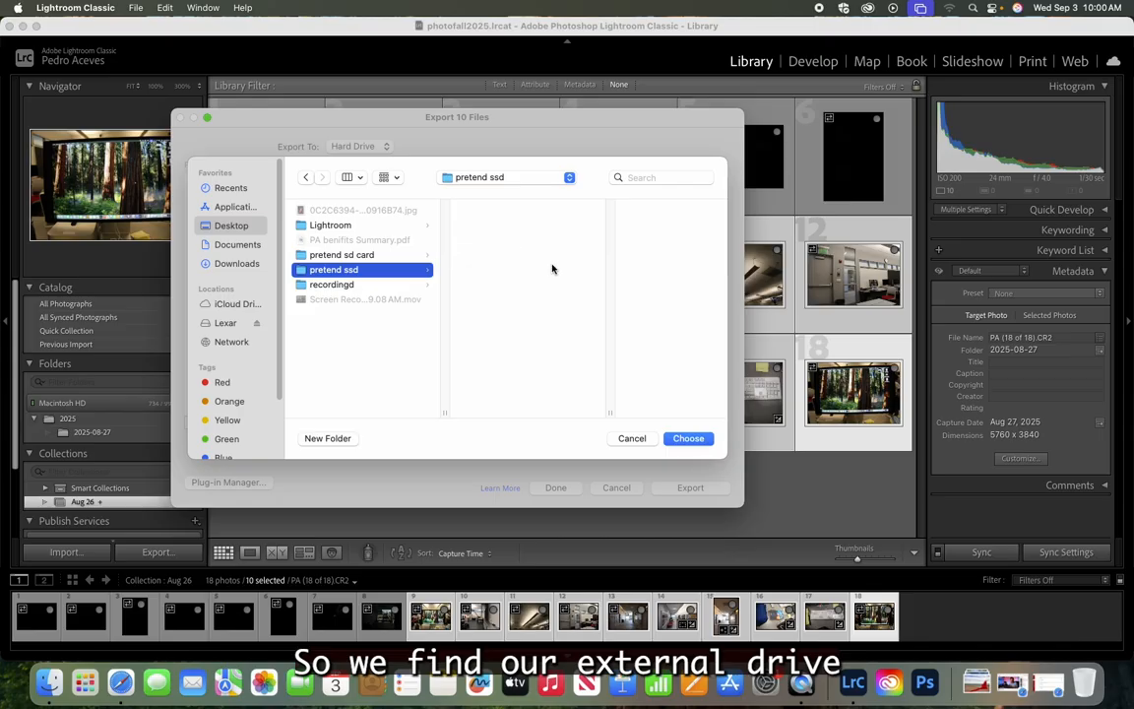
# - Create a folder named "contact sheet" inside "pretend ssd" and choose it as the export destination
pyautogui.click(337, 439)
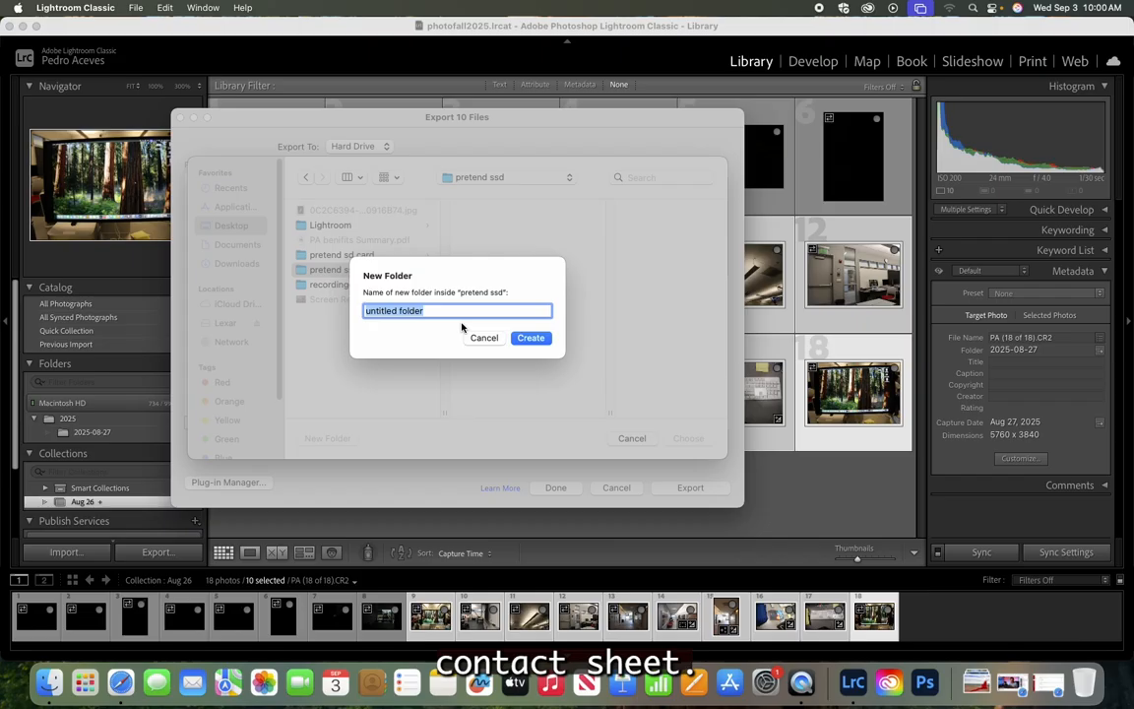
pyautogui.write('contact sheet')
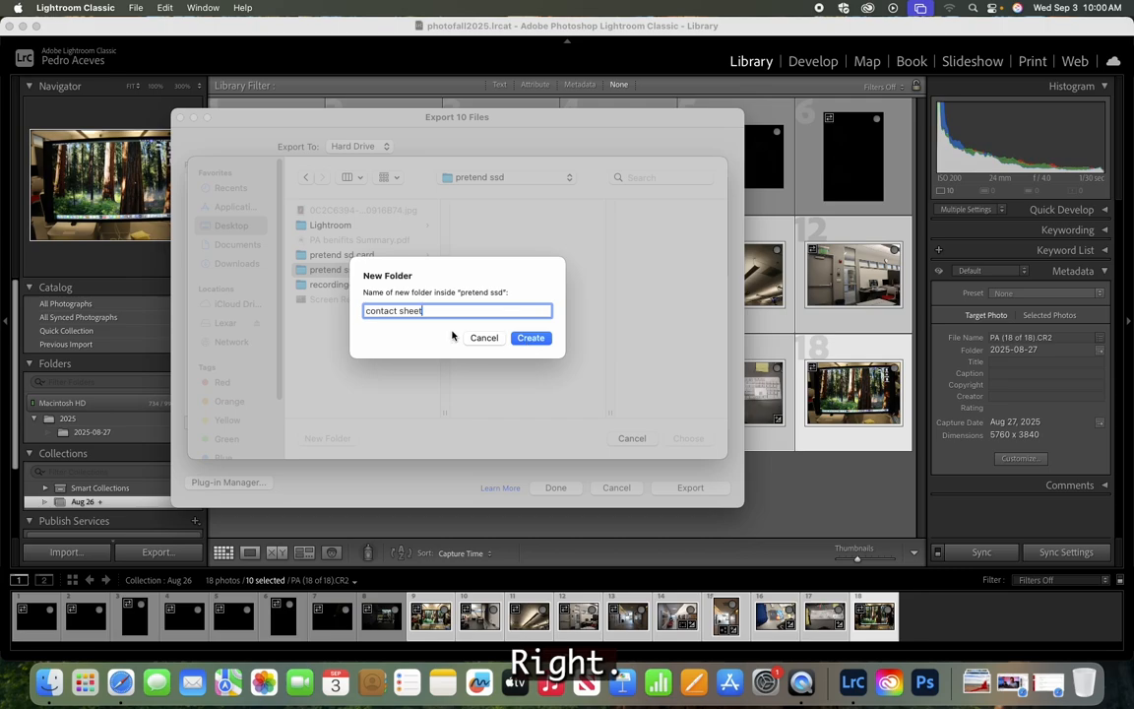
pyautogui.click(529, 340)
pyautogui.click(531, 338)
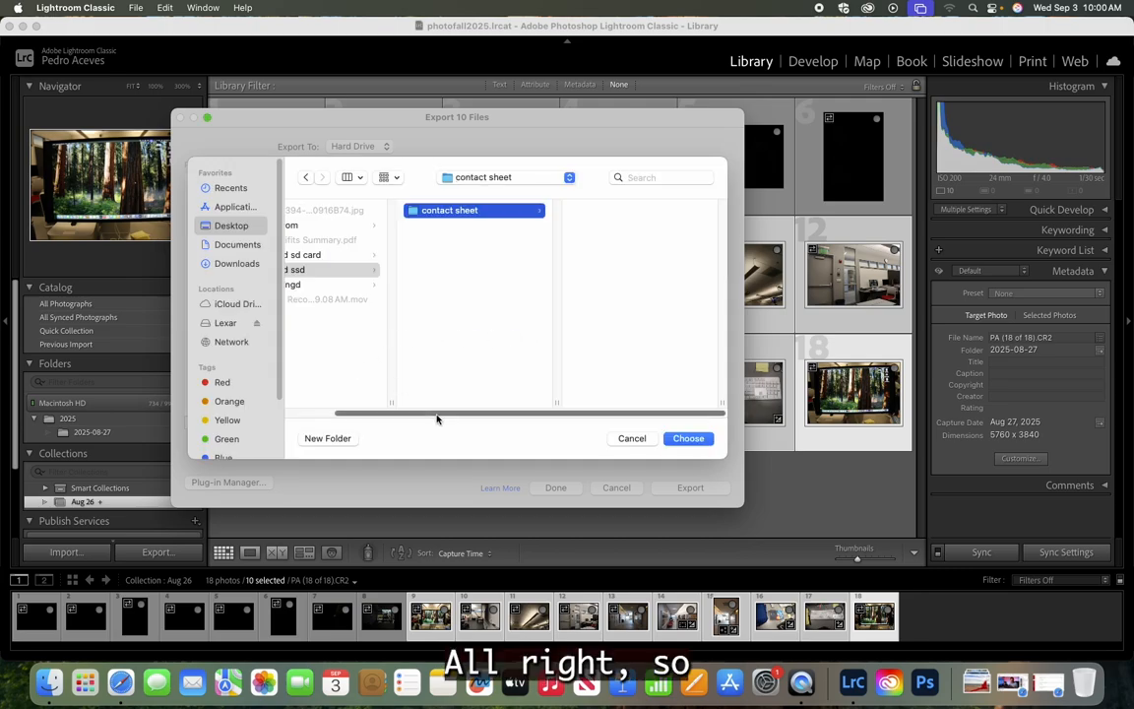
pyautogui.moveTo(435, 416); pyautogui.dragTo(380, 416)
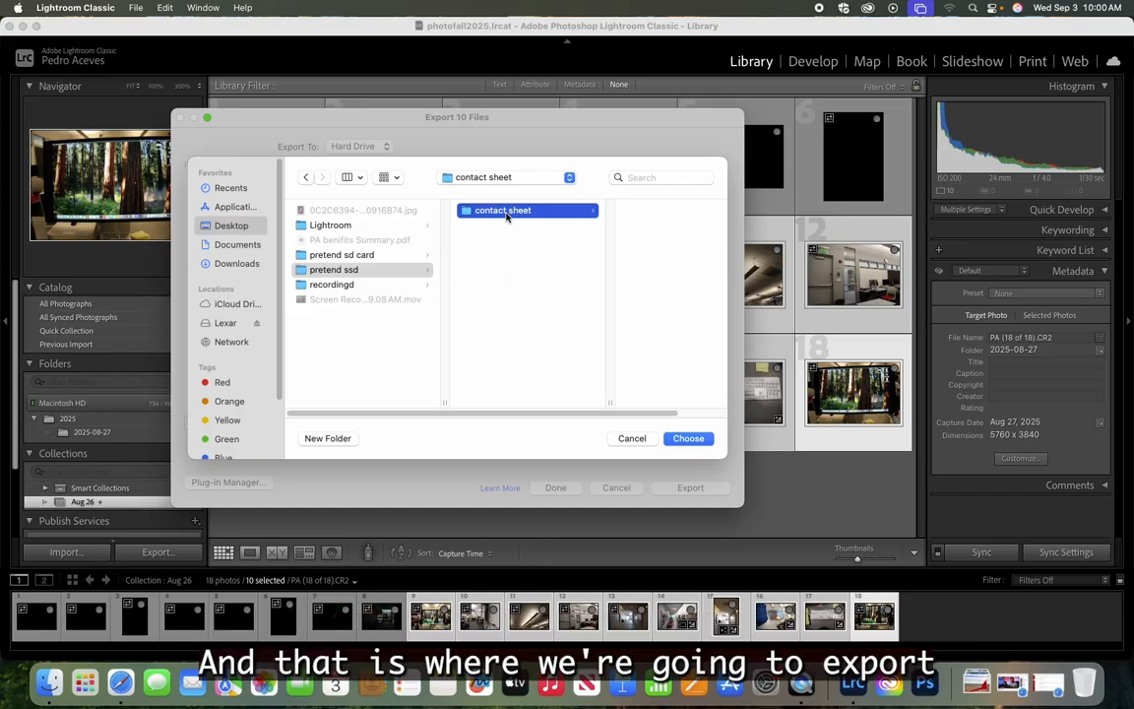
pyautogui.click(690, 440)
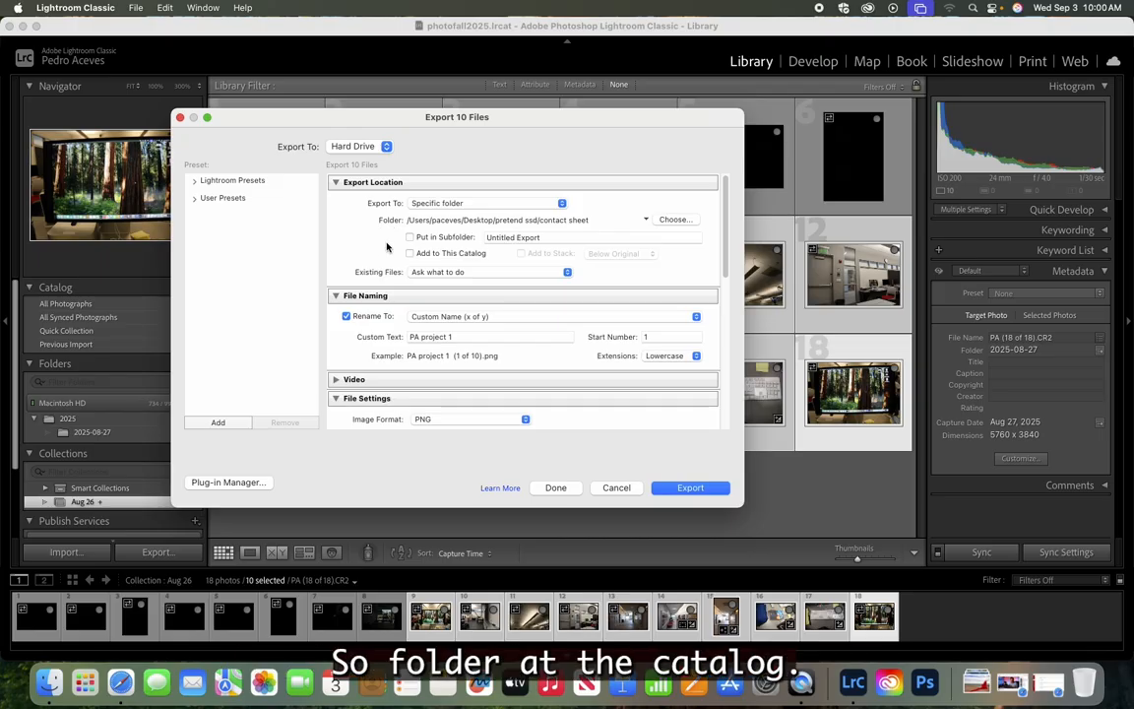
# - Use the Custom Name (x of y) template for renaming the exported files, with the custom text "PA project 1"
pyautogui.scroll(-1, 386, 248)
pyautogui.scroll(-3, 388, 251)
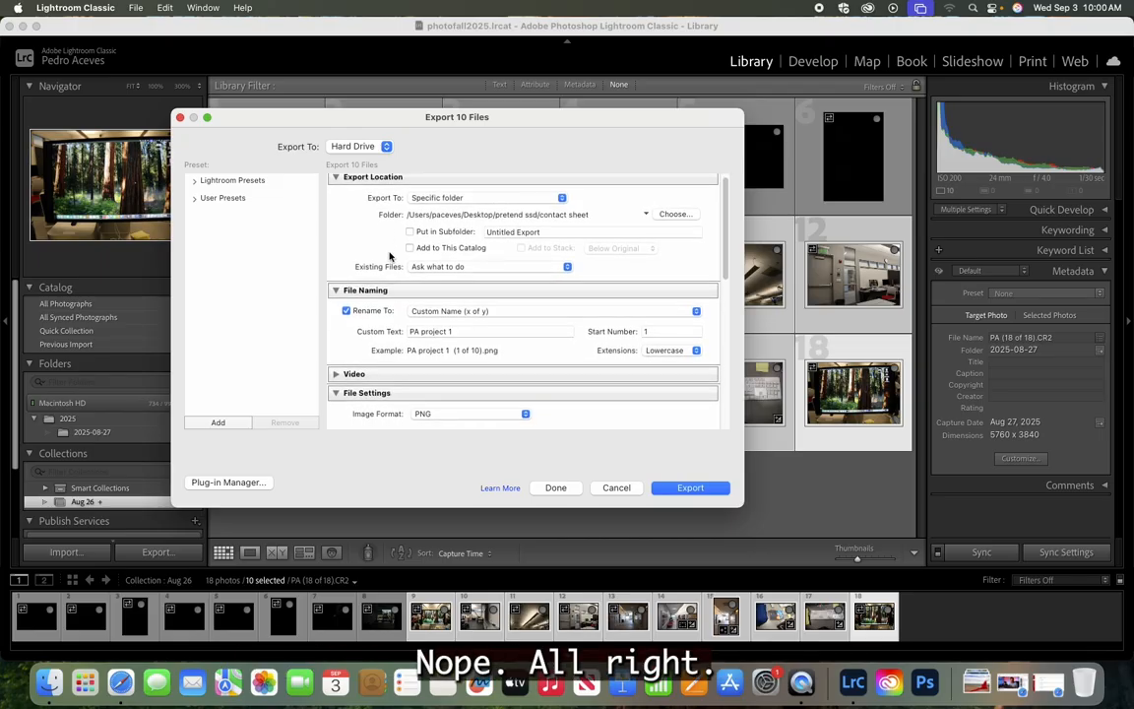
pyautogui.scroll(-4, 388, 256)
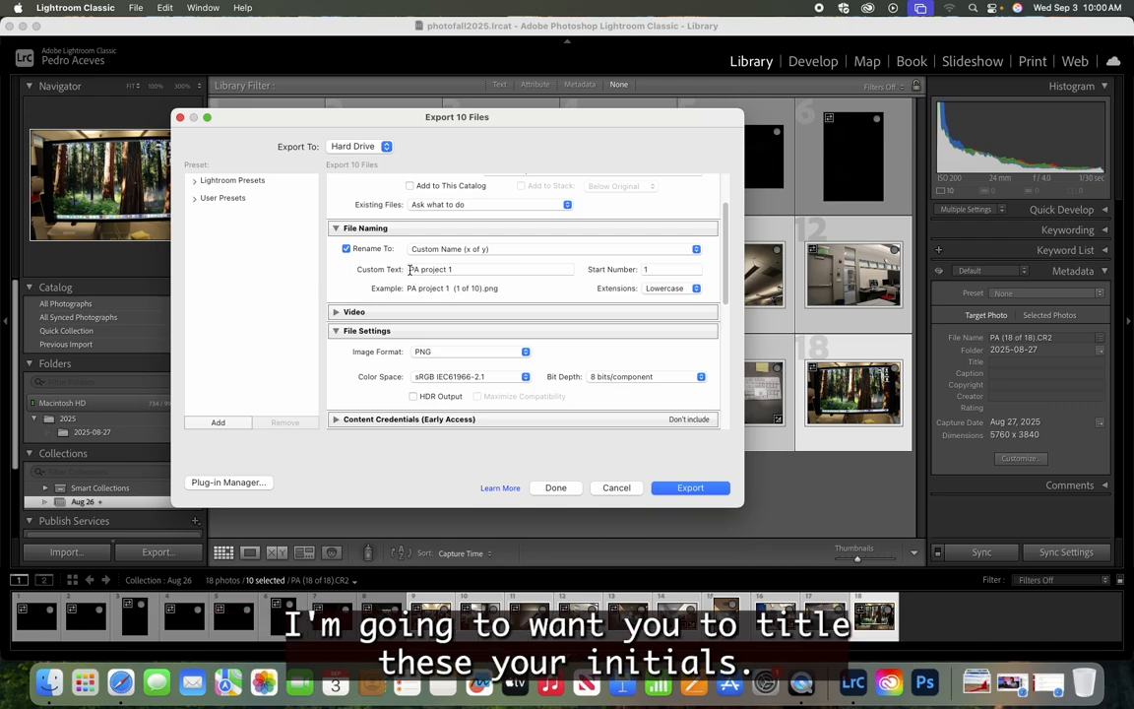
pyautogui.click(410, 269)
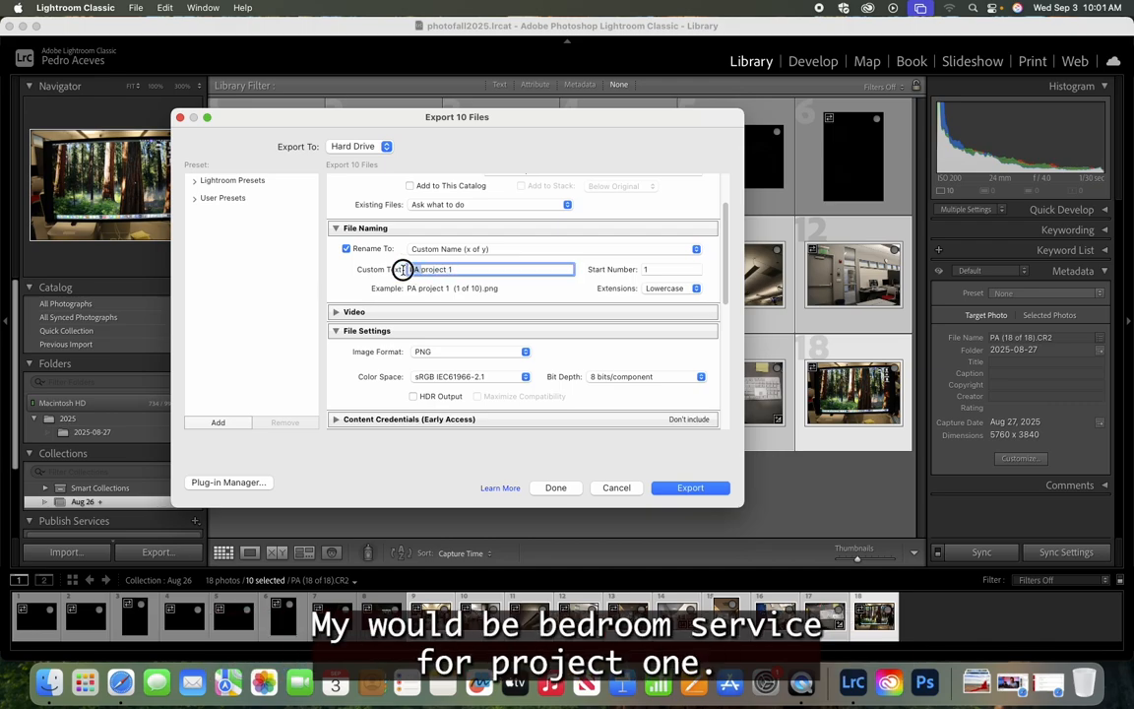
pyautogui.click(467, 268)
pyautogui.click(694, 251)
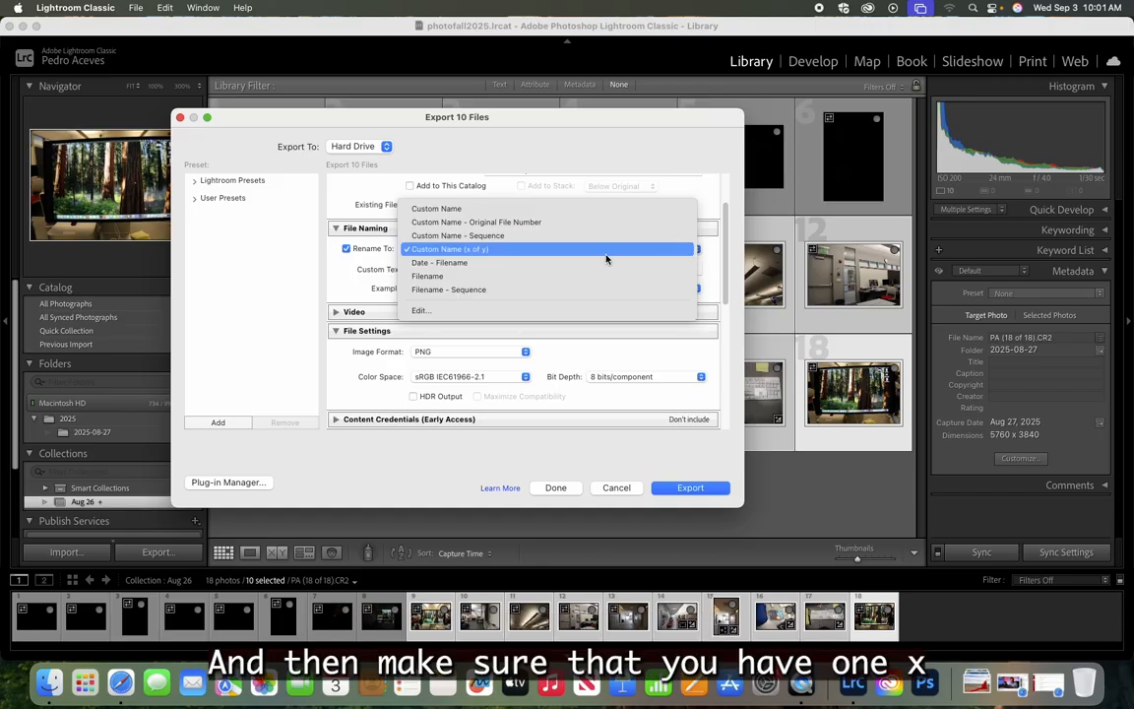
pyautogui.click(499, 250)
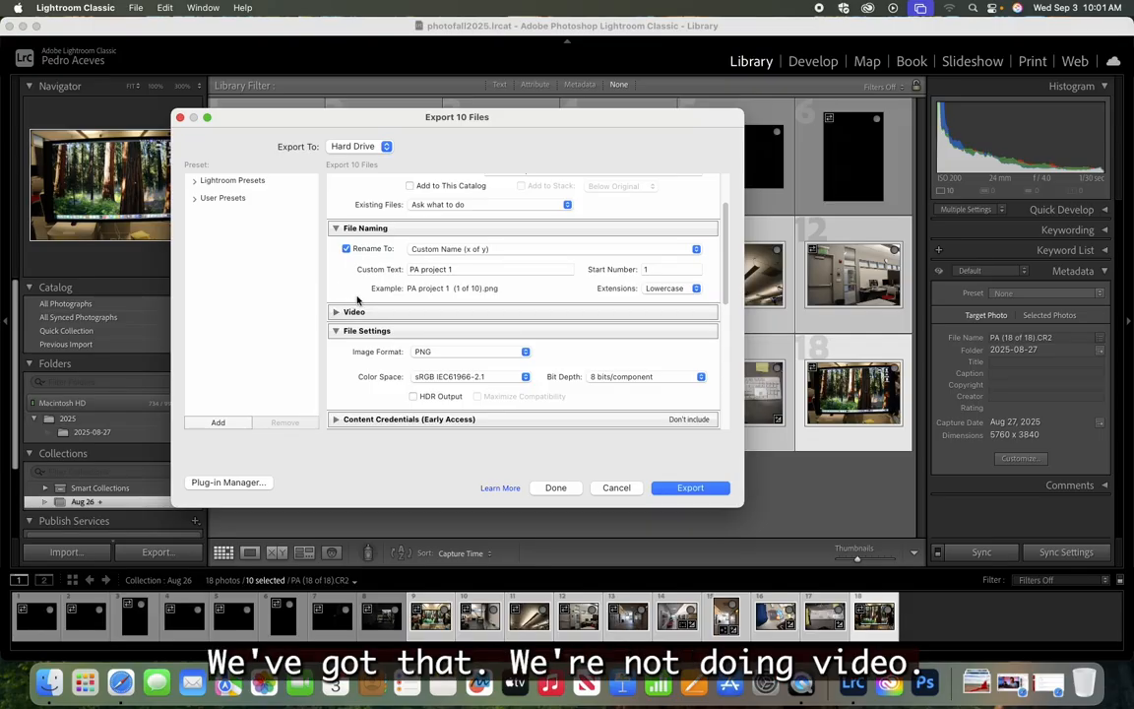
# - Set the export image format to JPEG with a quality of 80
pyautogui.scroll(-2, 364, 305)
pyautogui.scroll(-1, 358, 304)
pyautogui.click(525, 304)
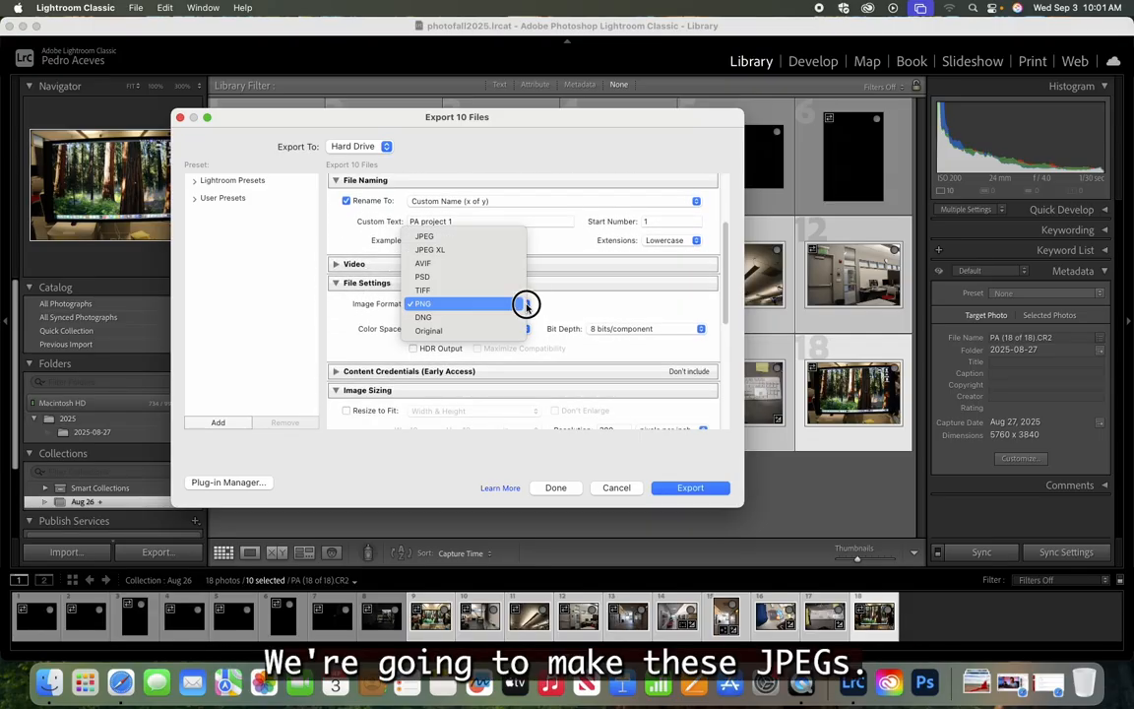
pyautogui.click(448, 236)
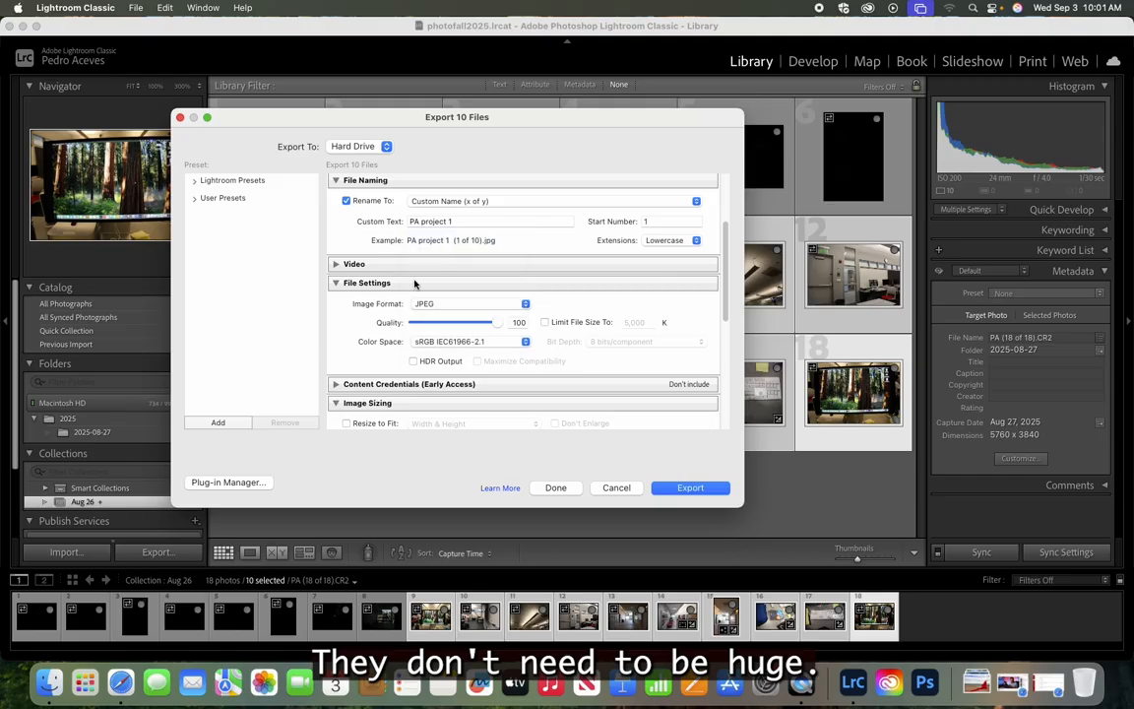
pyautogui.moveTo(495, 322); pyautogui.dragTo(481, 323)
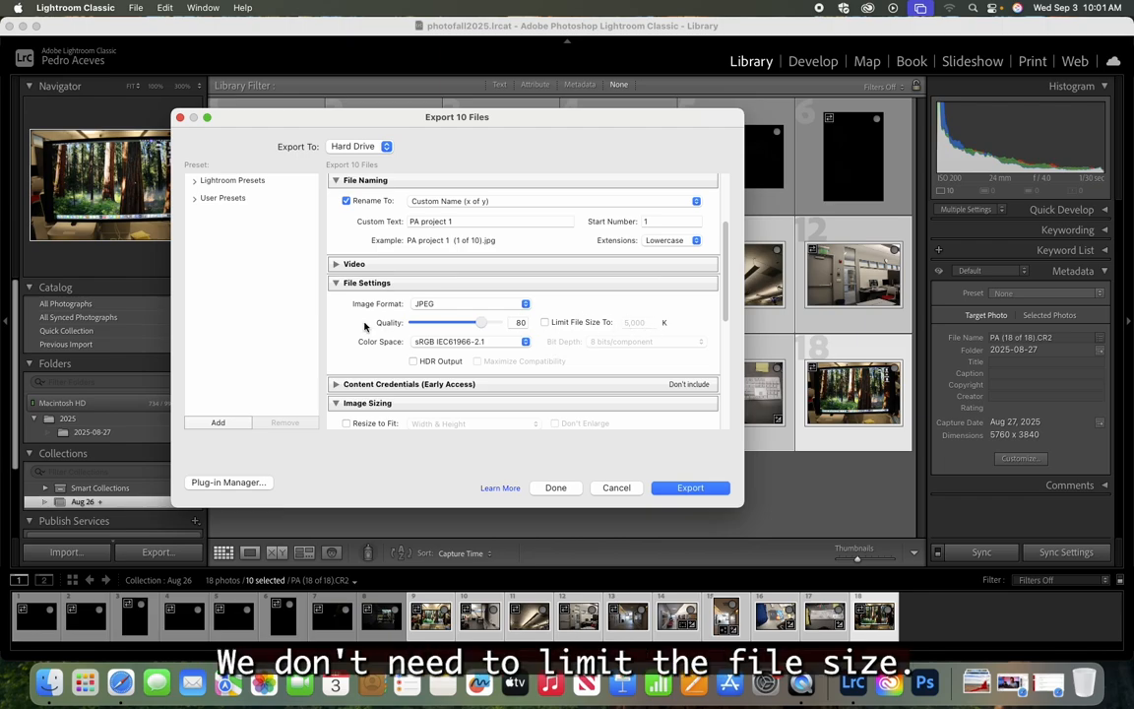
# - Look into the Content Credentials options and set the export resolution to 180 pixels per inch
pyautogui.scroll(-1, 351, 340)
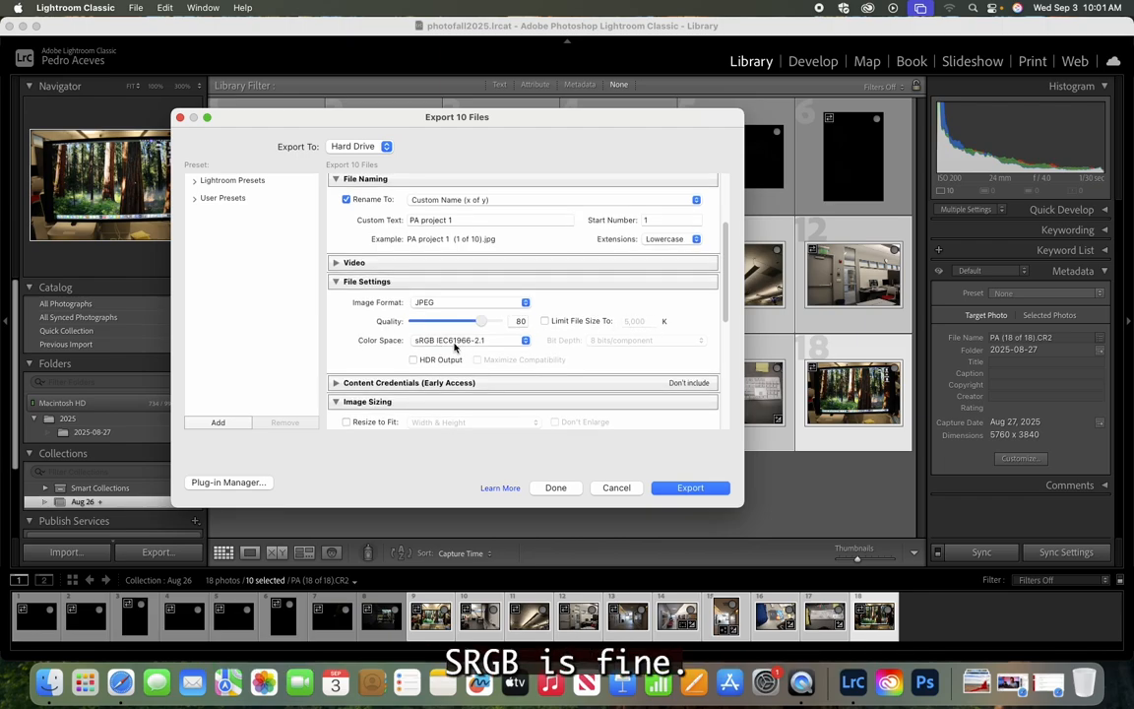
pyautogui.scroll(-1, 356, 347)
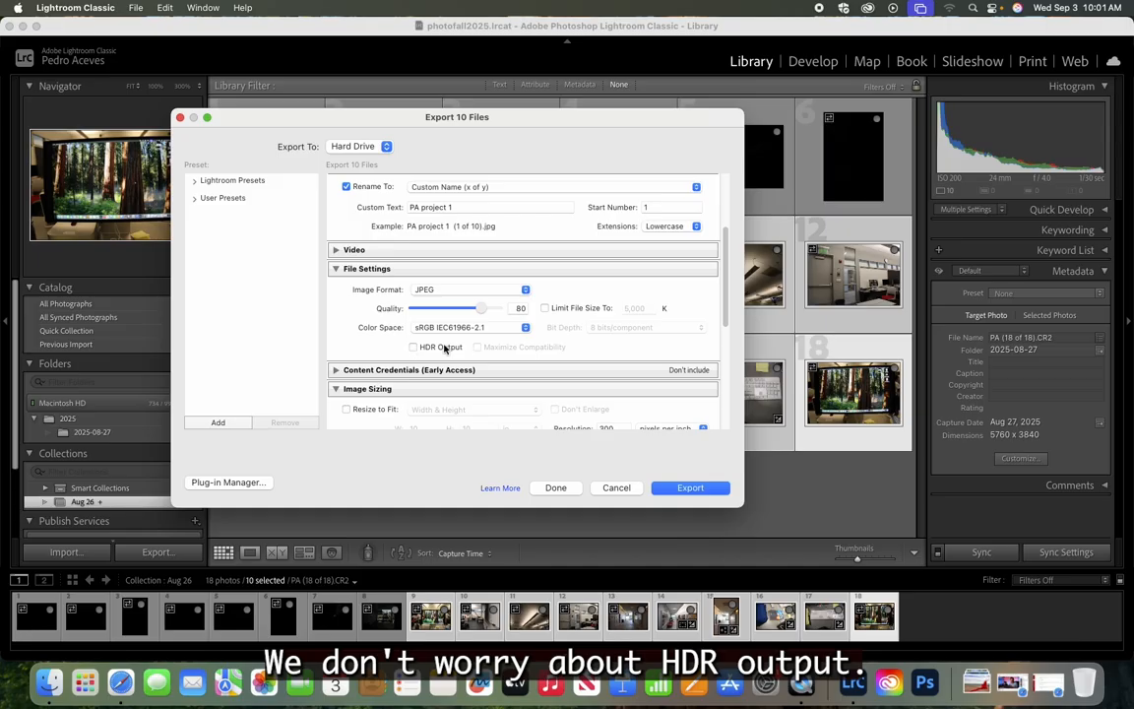
pyautogui.scroll(-3, 342, 292)
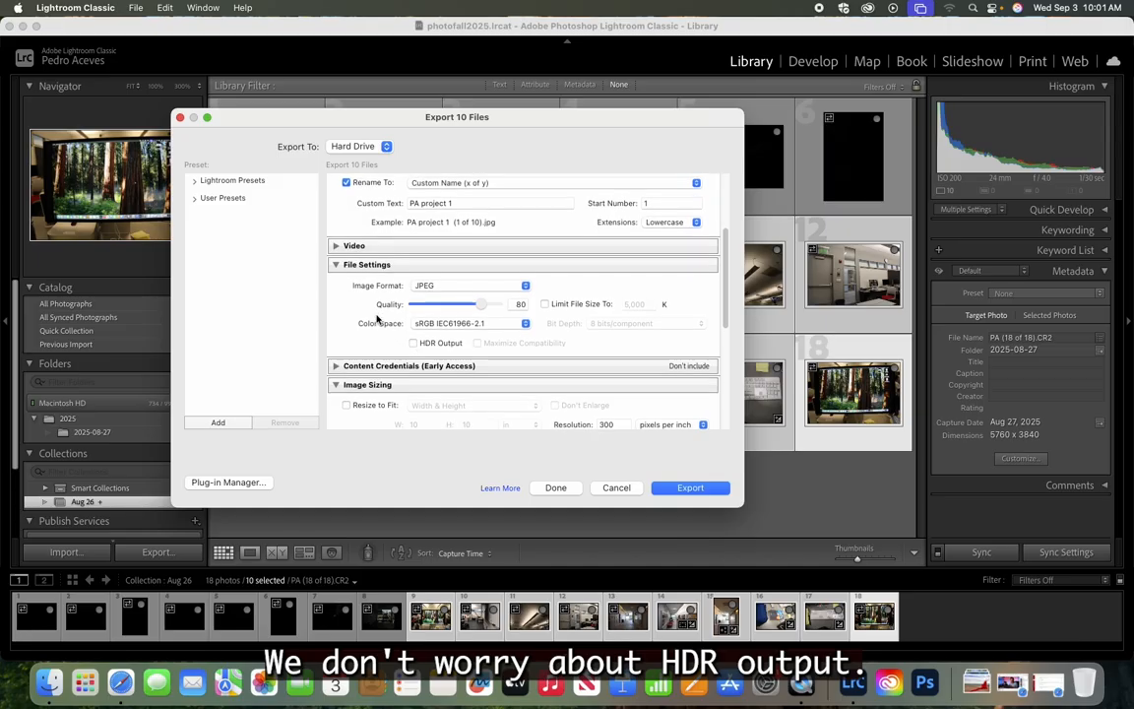
pyautogui.scroll(-3, 376, 318)
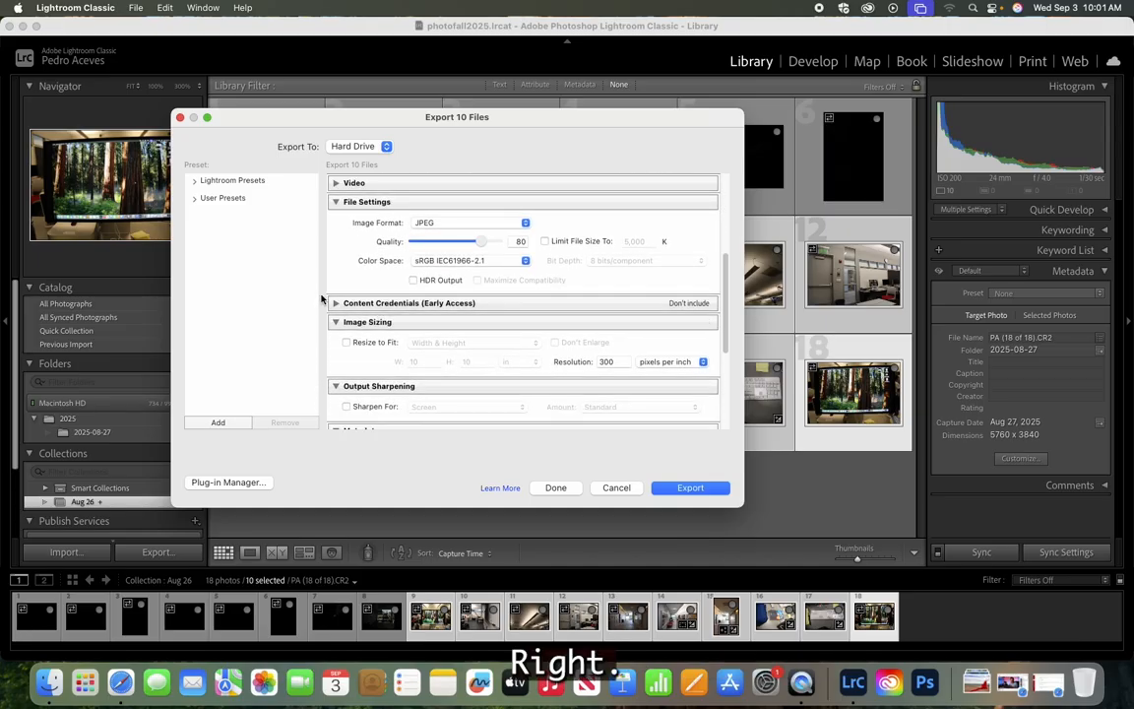
pyautogui.click(335, 303)
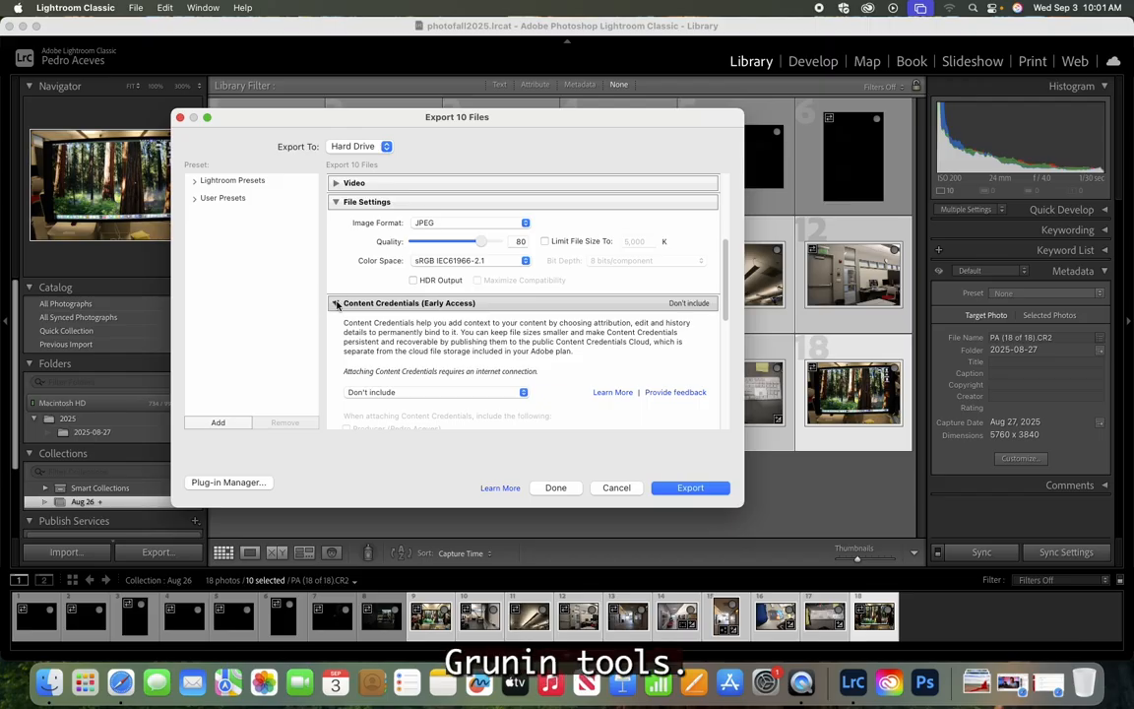
pyautogui.click(380, 304)
pyautogui.scroll(-5, 384, 315)
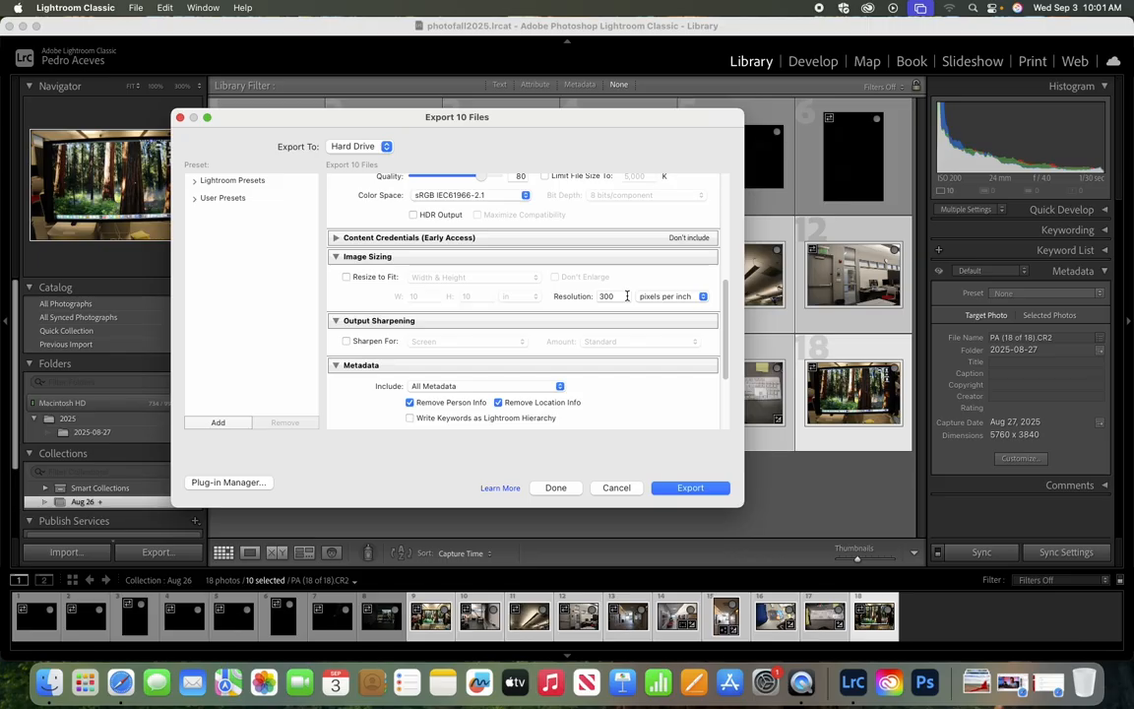
pyautogui.moveTo(627, 295); pyautogui.dragTo(598, 296)
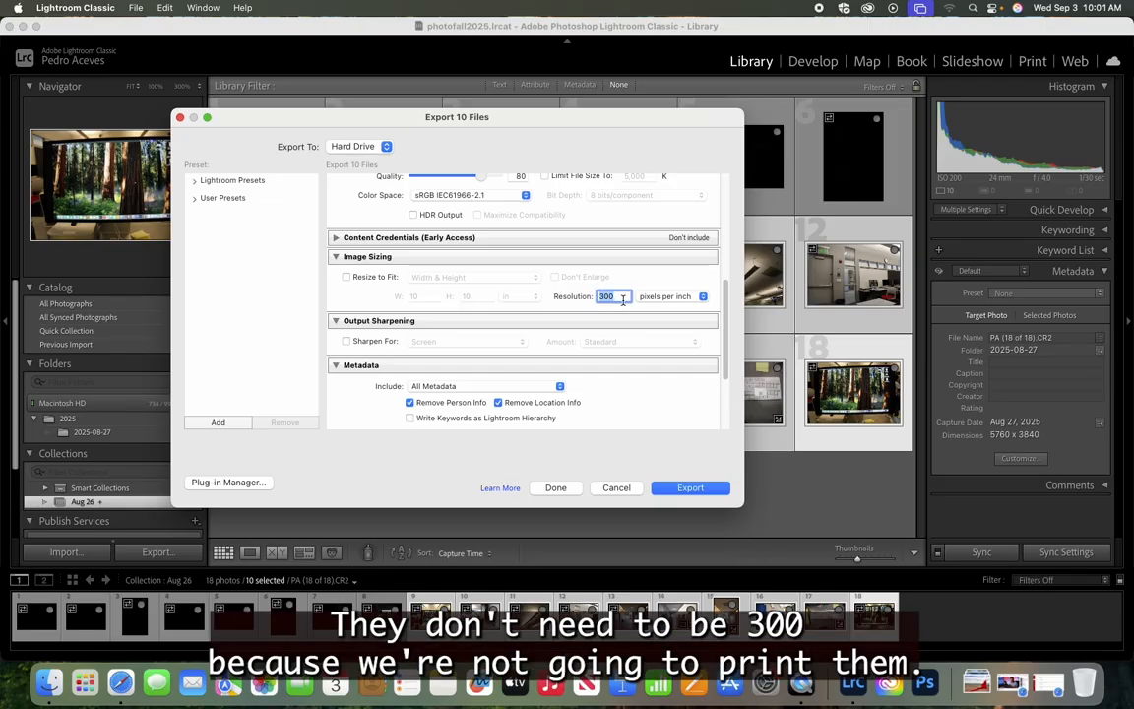
pyautogui.write('180')
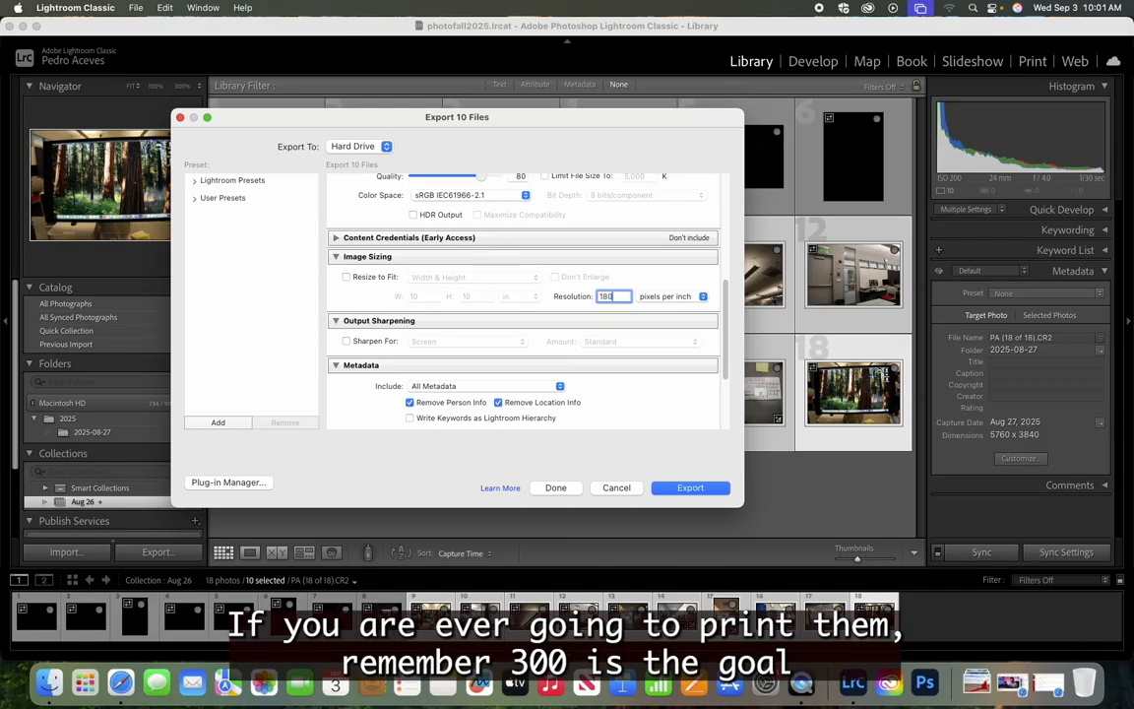
pyautogui.click(646, 284)
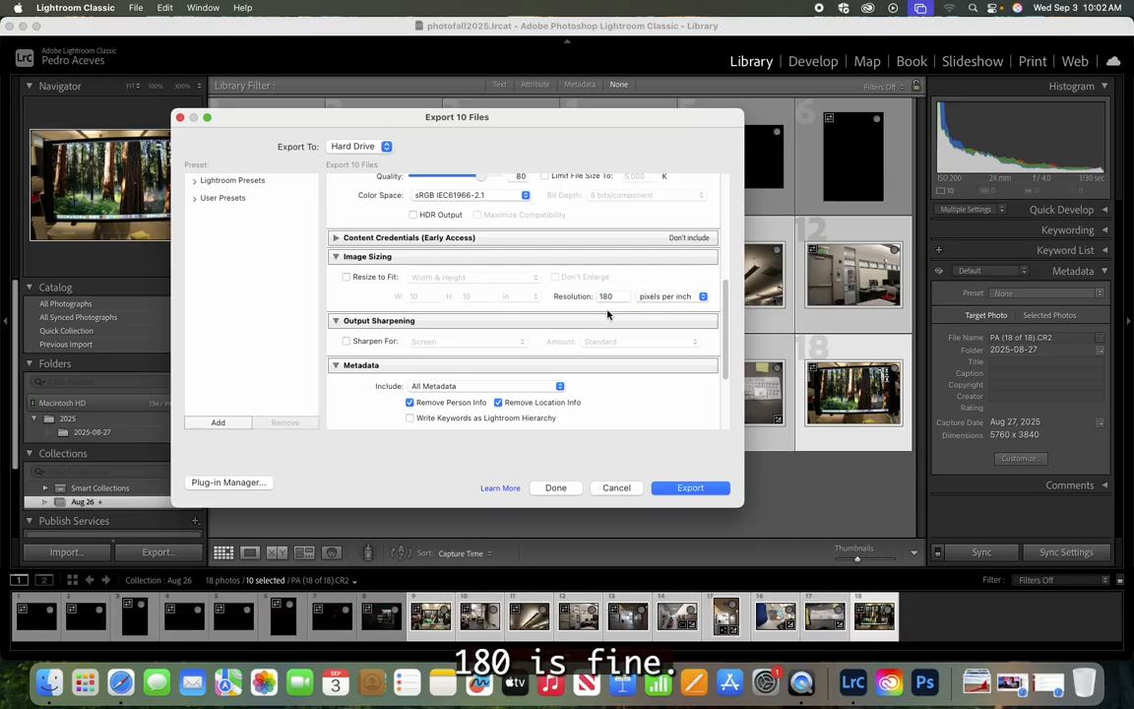
# - Collapse the Output Sharpening section and use Show in Finder as the after-export action
pyautogui.click(335, 321)
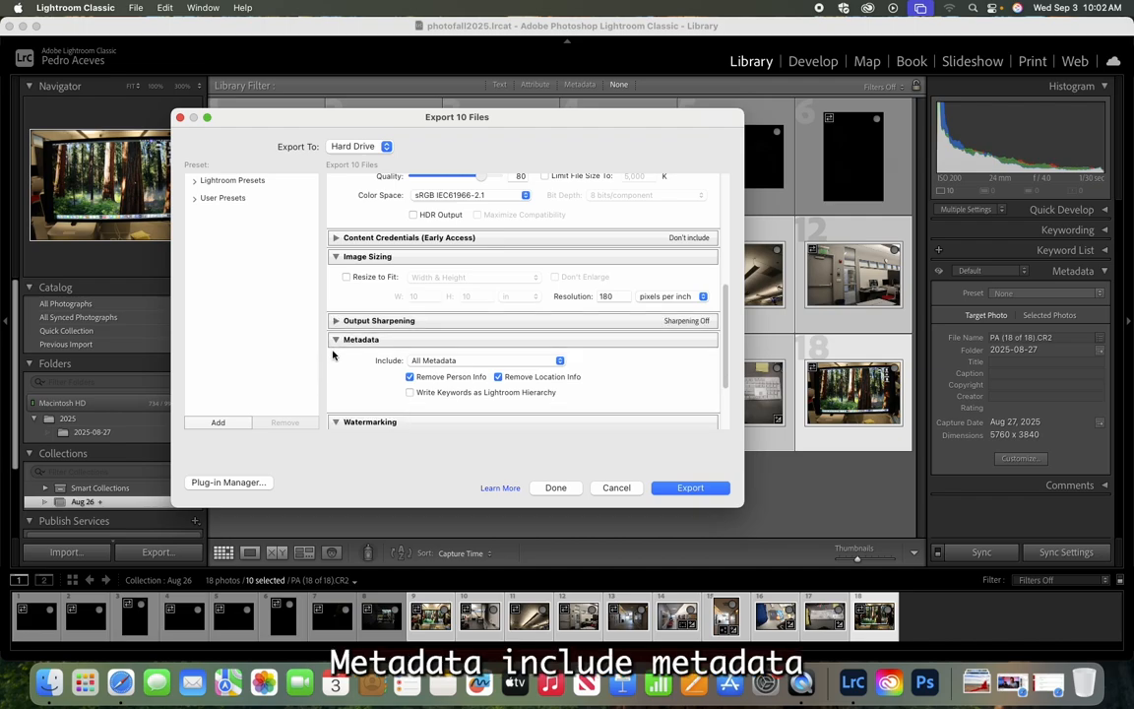
pyautogui.scroll(-5, 350, 348)
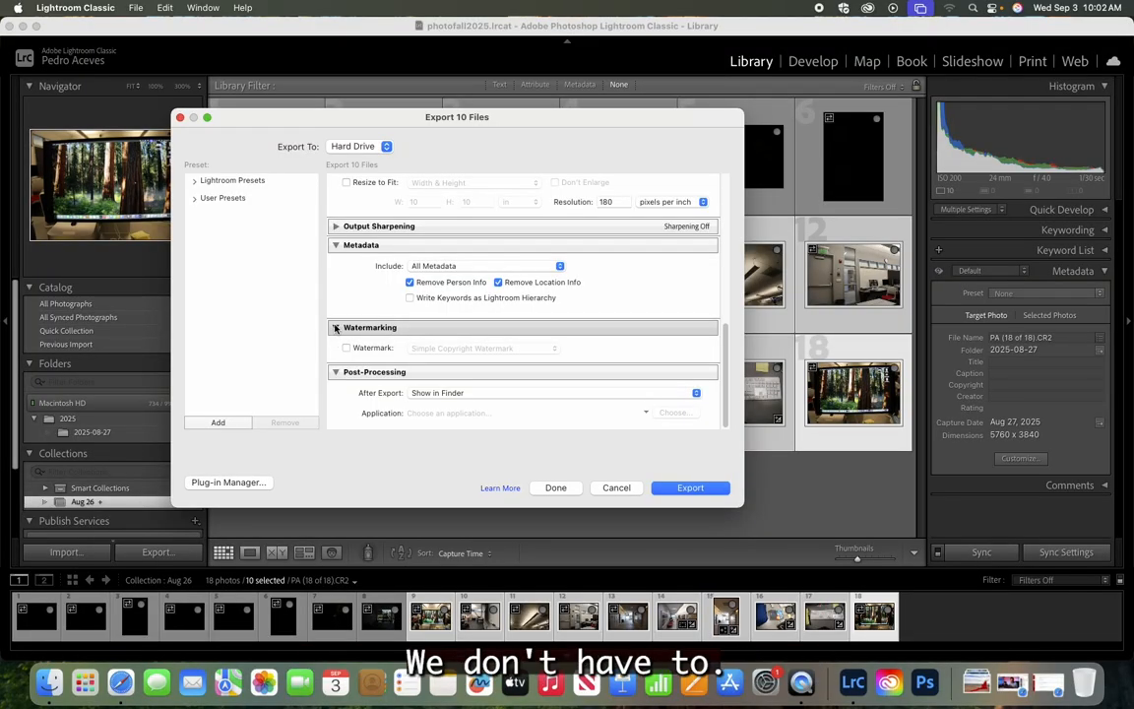
pyautogui.click(700, 397)
pyautogui.click(463, 394)
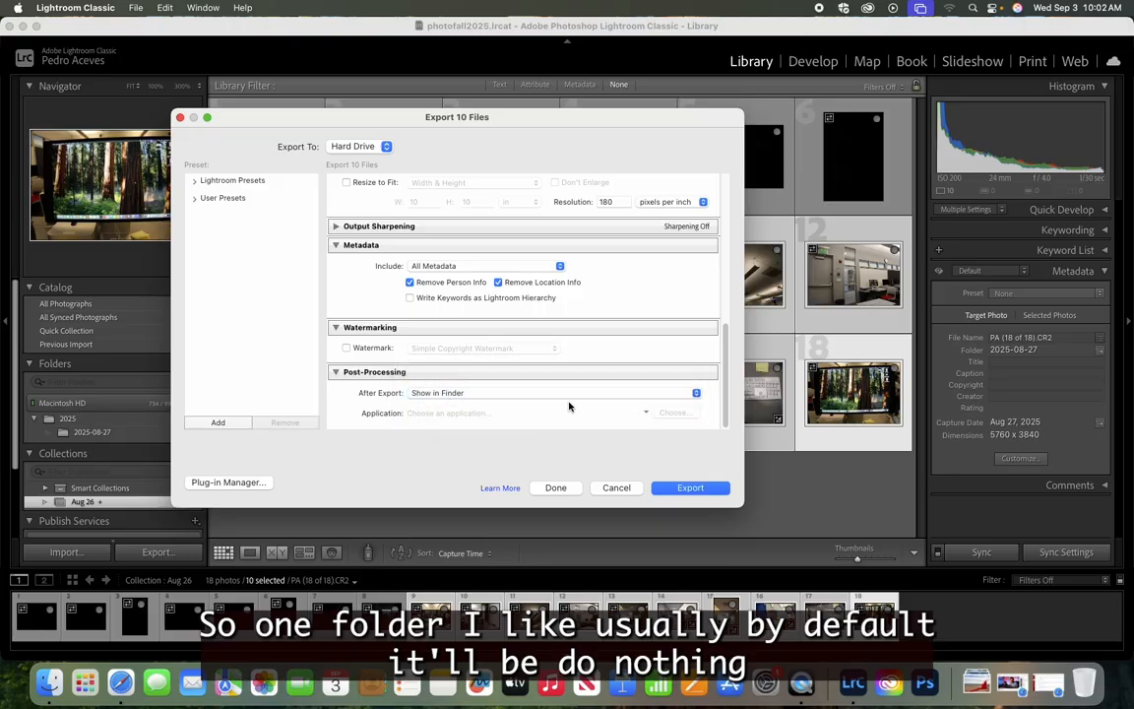
pyautogui.click(569, 395)
pyautogui.click(438, 393)
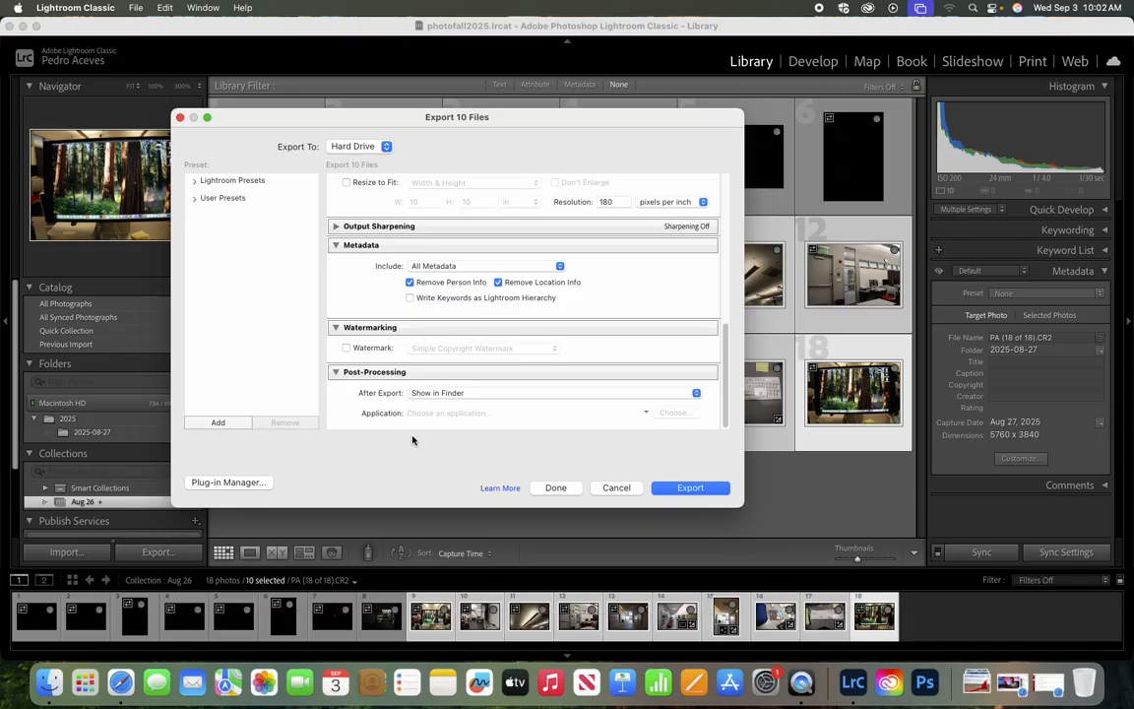
# - Recheck the export settings and export the selected photos to the contact sheet folder
pyautogui.scroll(10, 567, 382)
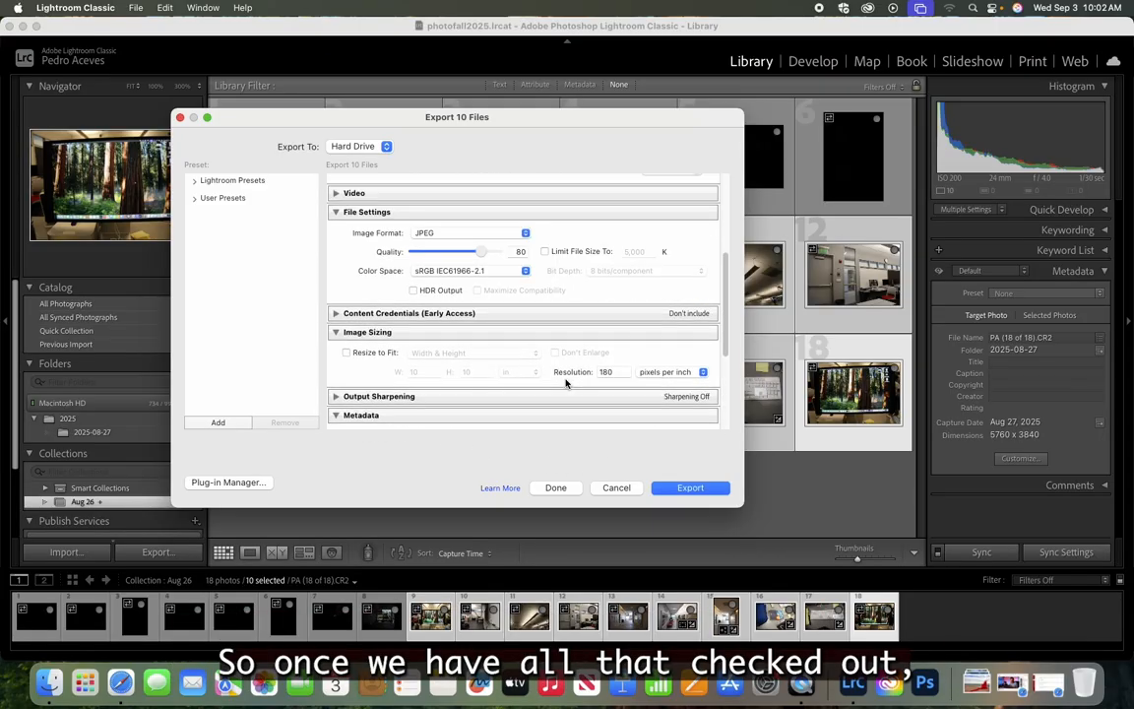
pyautogui.scroll(-5, 566, 383)
pyautogui.scroll(-5, 566, 383)
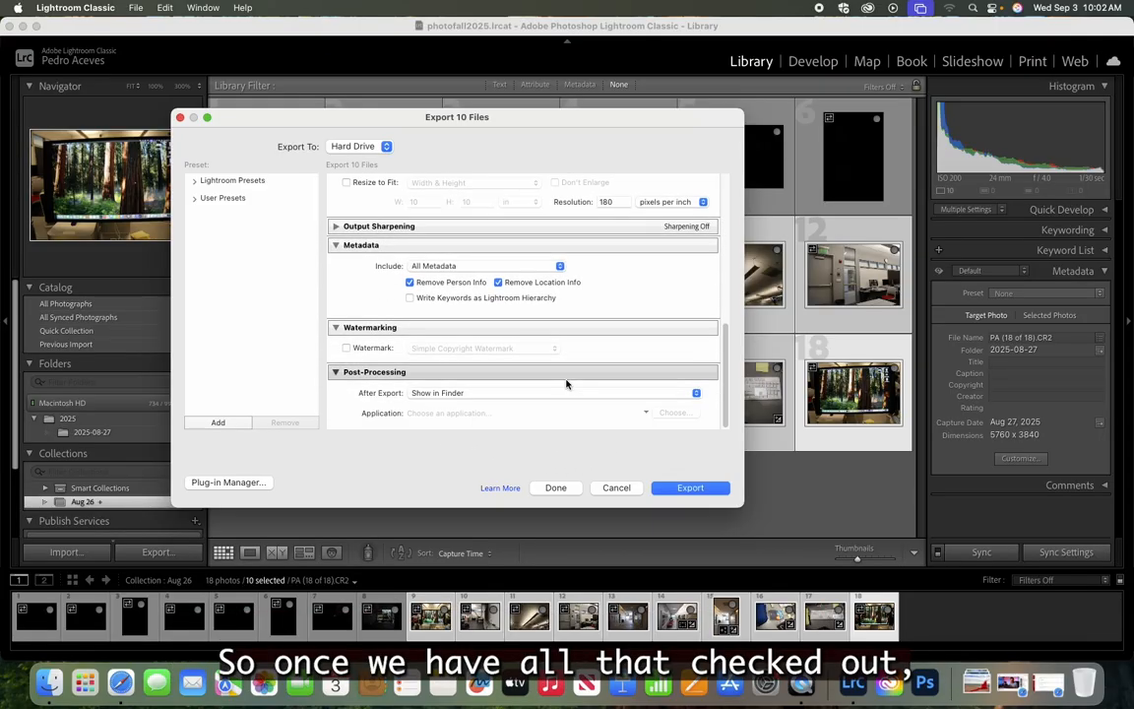
pyautogui.click(691, 487)
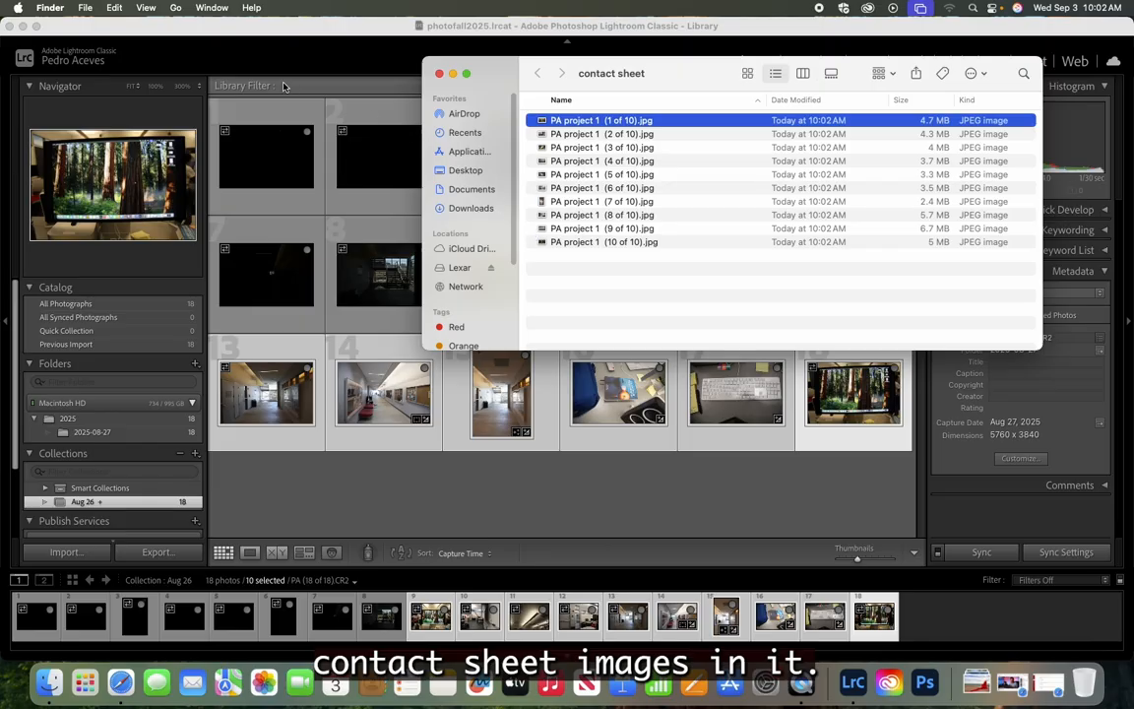
# - Minimize Lightroom Classic and reposition the Finder window of the contact sheet folder on the desktop
pyautogui.click(179, 27)
pyautogui.click(23, 26)
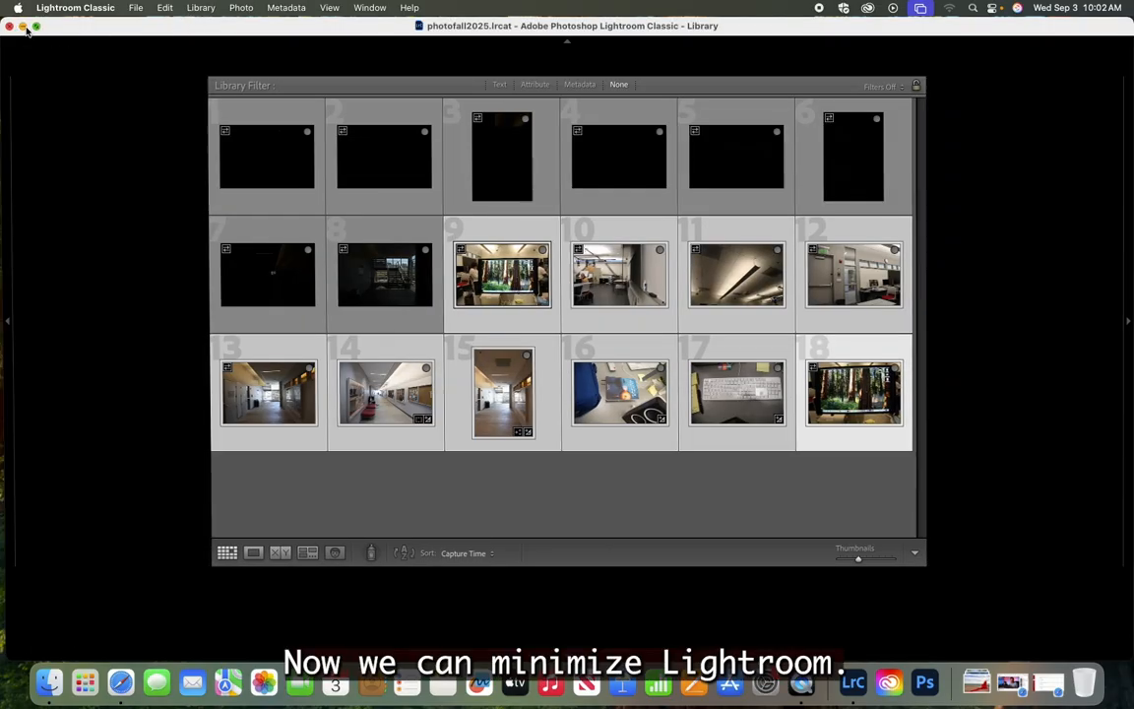
pyautogui.moveTo(491, 51)
pyautogui.mouseDown()
pyautogui.moveTo(476, 200)
pyautogui.moveTo(564, 117)
pyautogui.moveTo(503, 56)
pyautogui.moveTo(512, 45)
pyautogui.mouseUp()
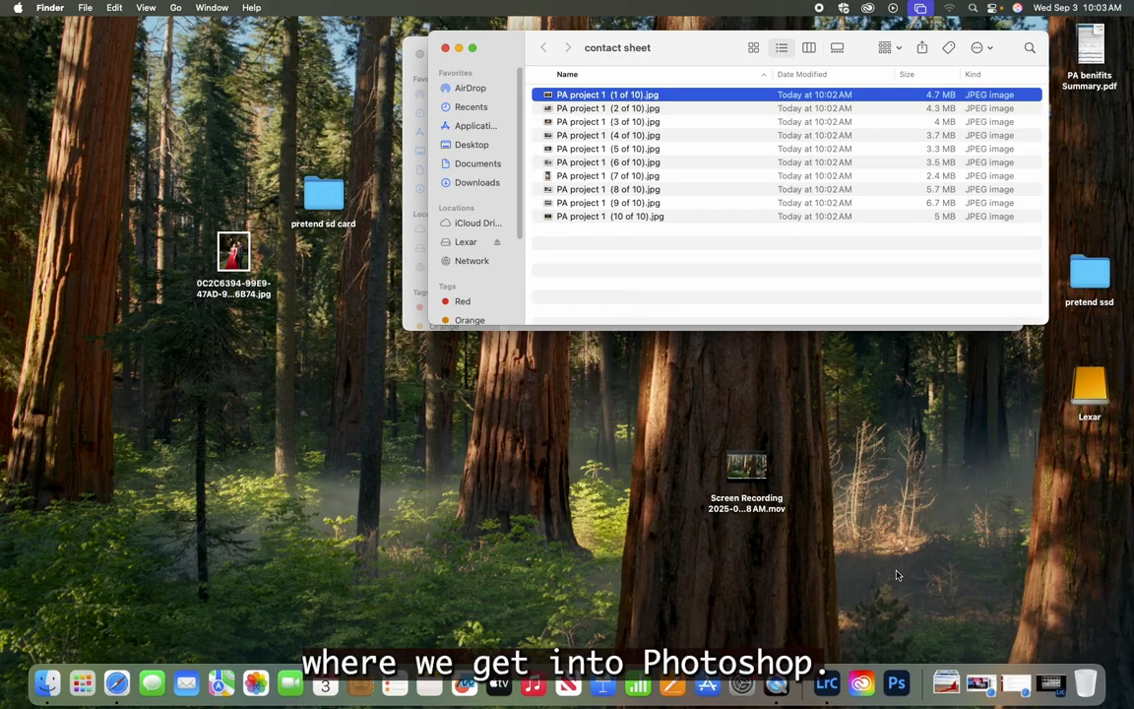
# - Launch Adobe Photoshop 2025, then enlarge its home window and restore it to its former size
pyautogui.click(899, 682)
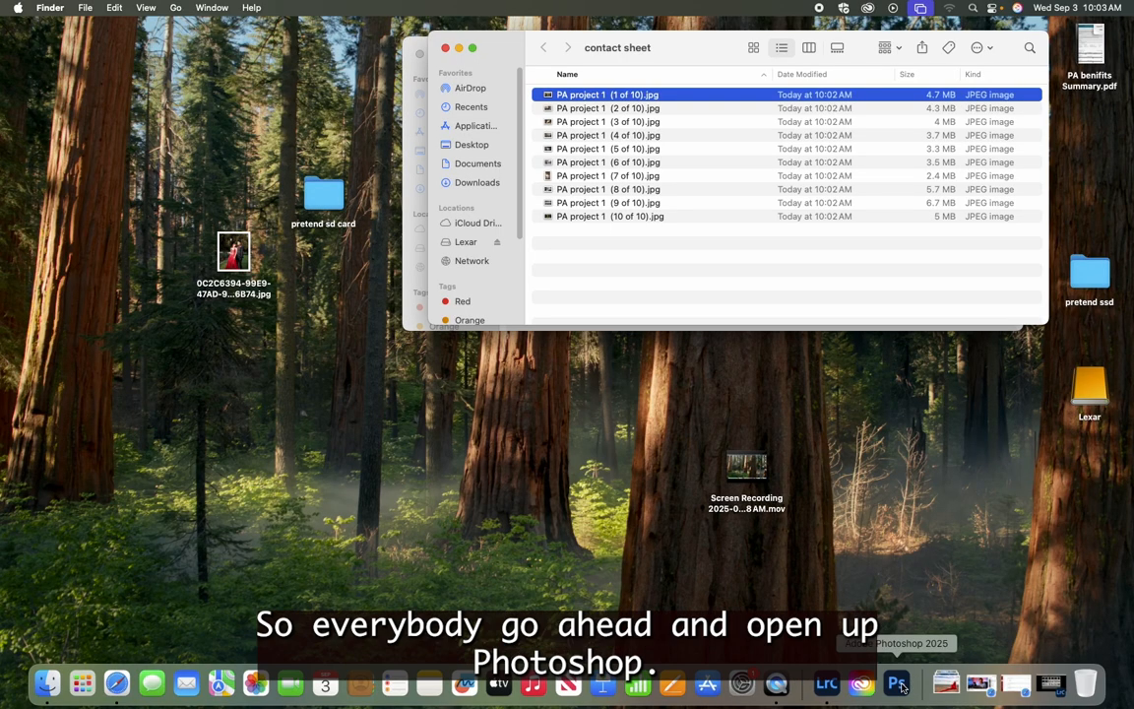
pyautogui.click(911, 567)
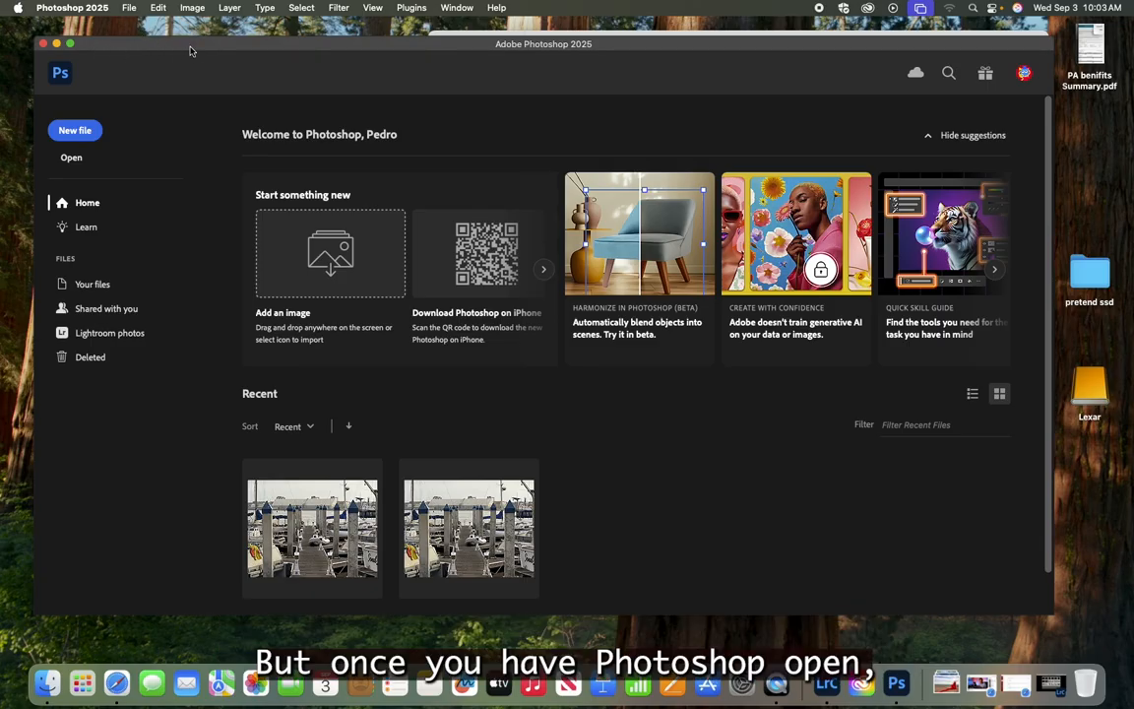
pyautogui.click(71, 46)
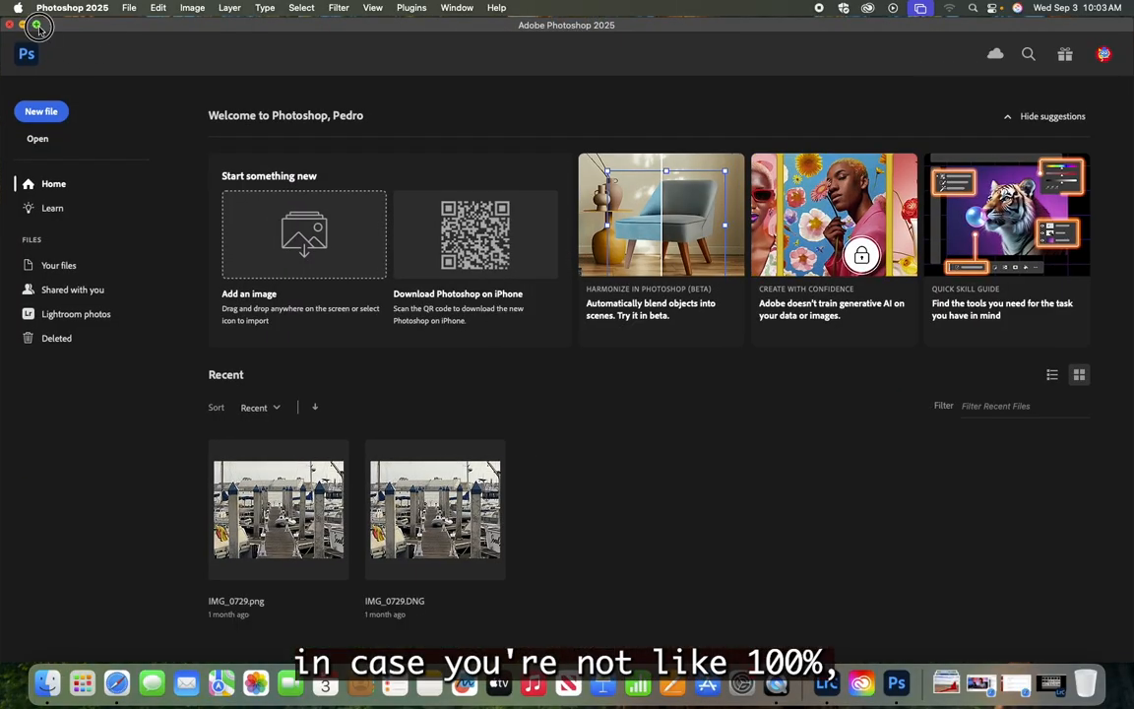
pyautogui.click(37, 24)
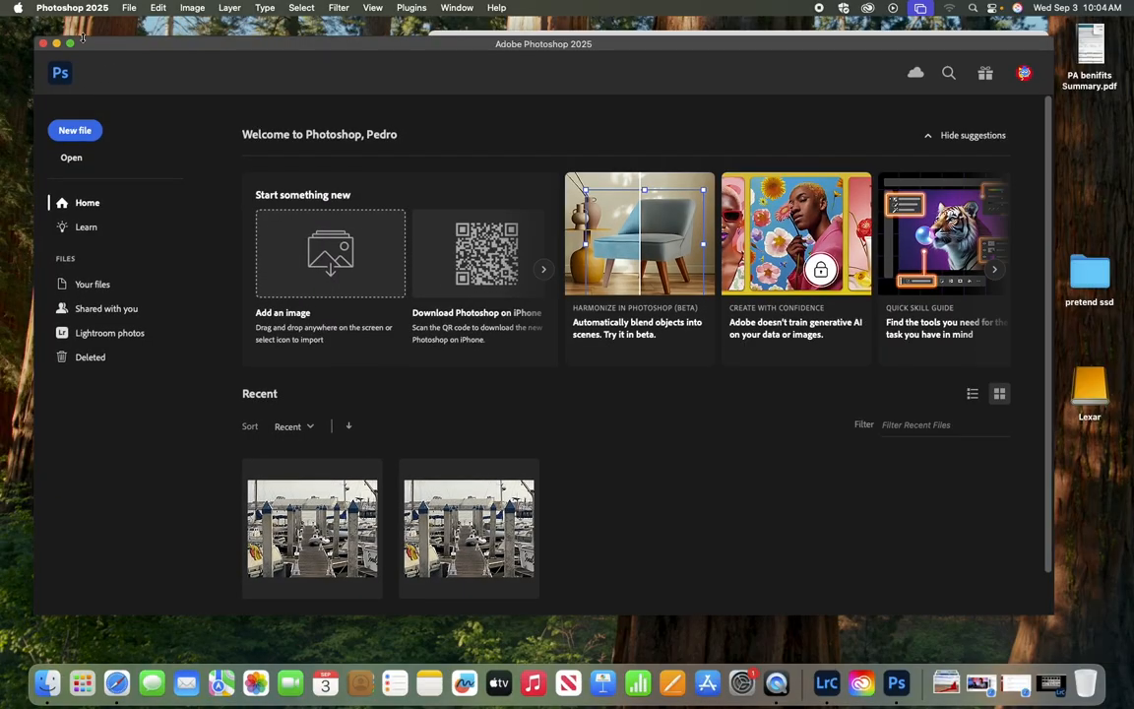
pyautogui.click(128, 8)
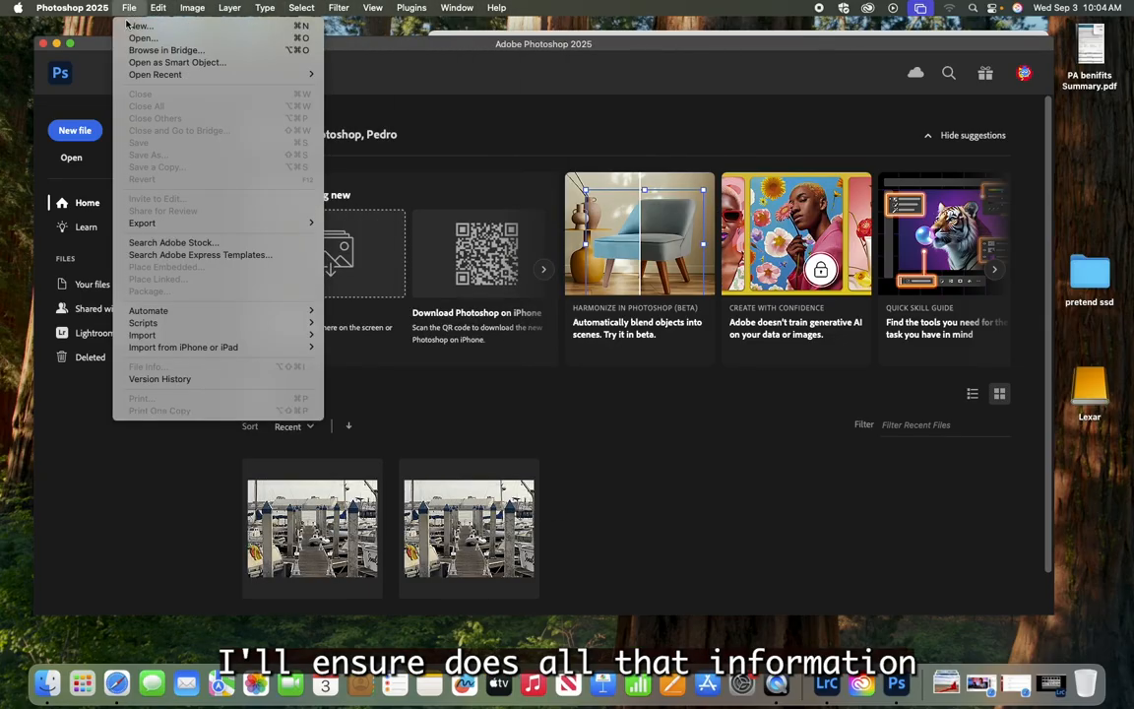
pyautogui.moveTo(184, 313)
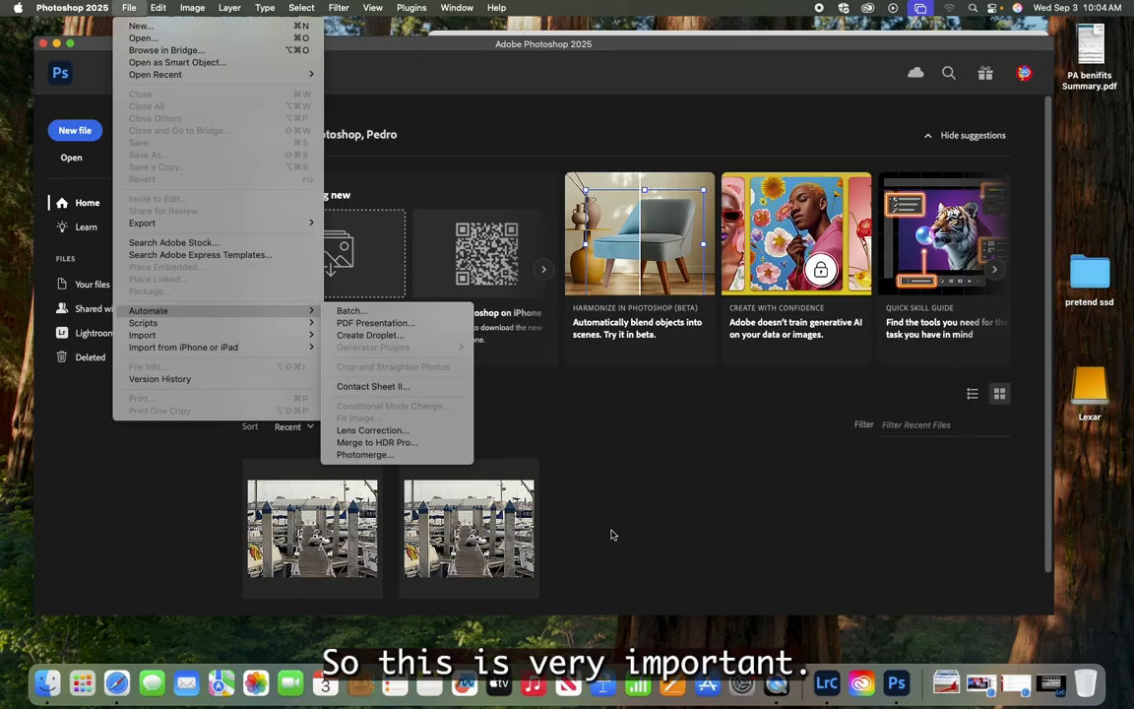
pyautogui.click(144, 584)
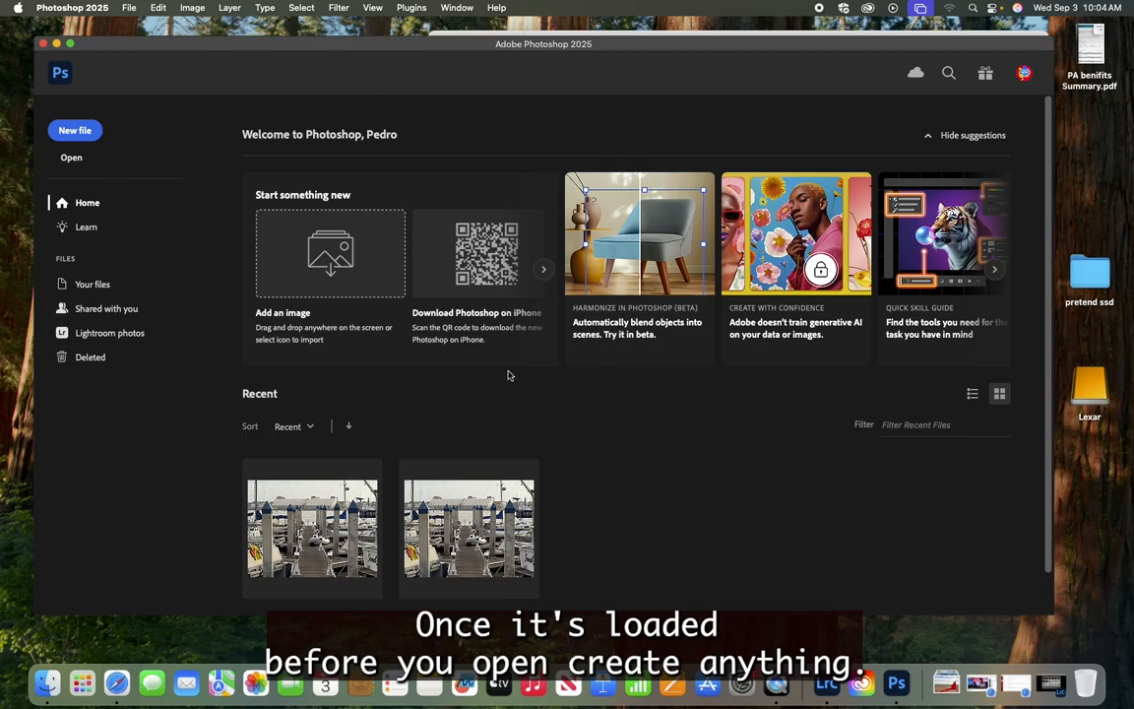
# - Start the Contact Sheet II automation without opening or creating a document
pyautogui.click(131, 8)
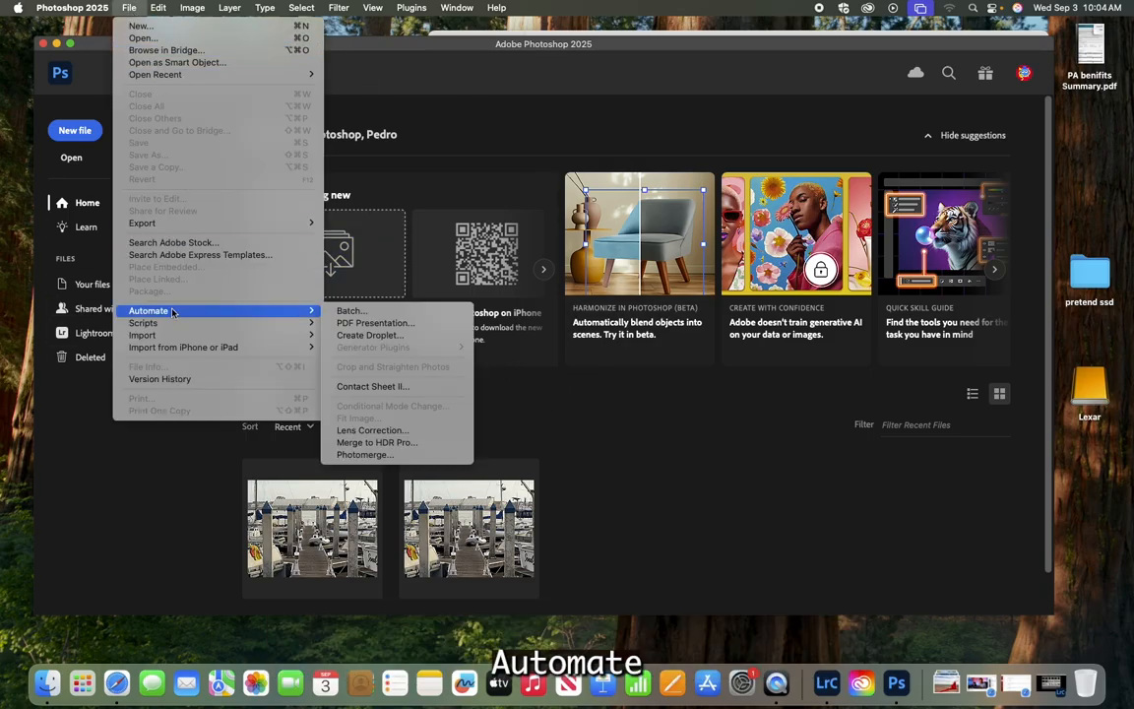
pyautogui.click(418, 391)
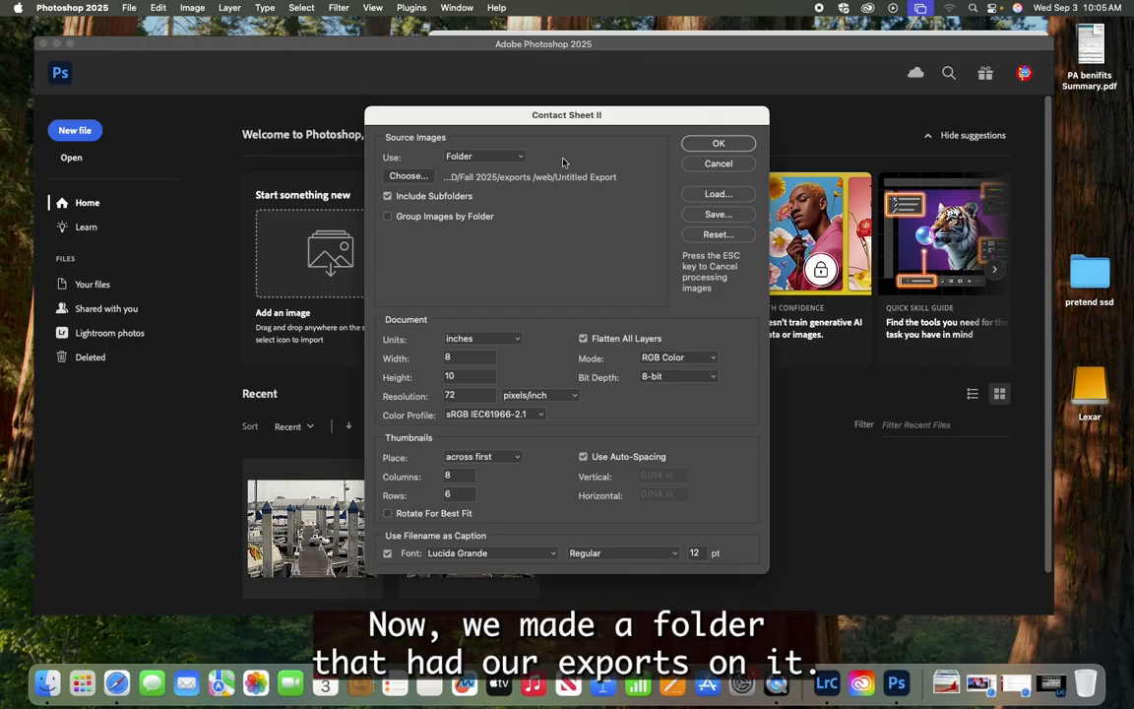
# - Set the source images to the contact sheet folder inside pretend ssd on the Desktop and exclude subfolders
pyautogui.click(408, 176)
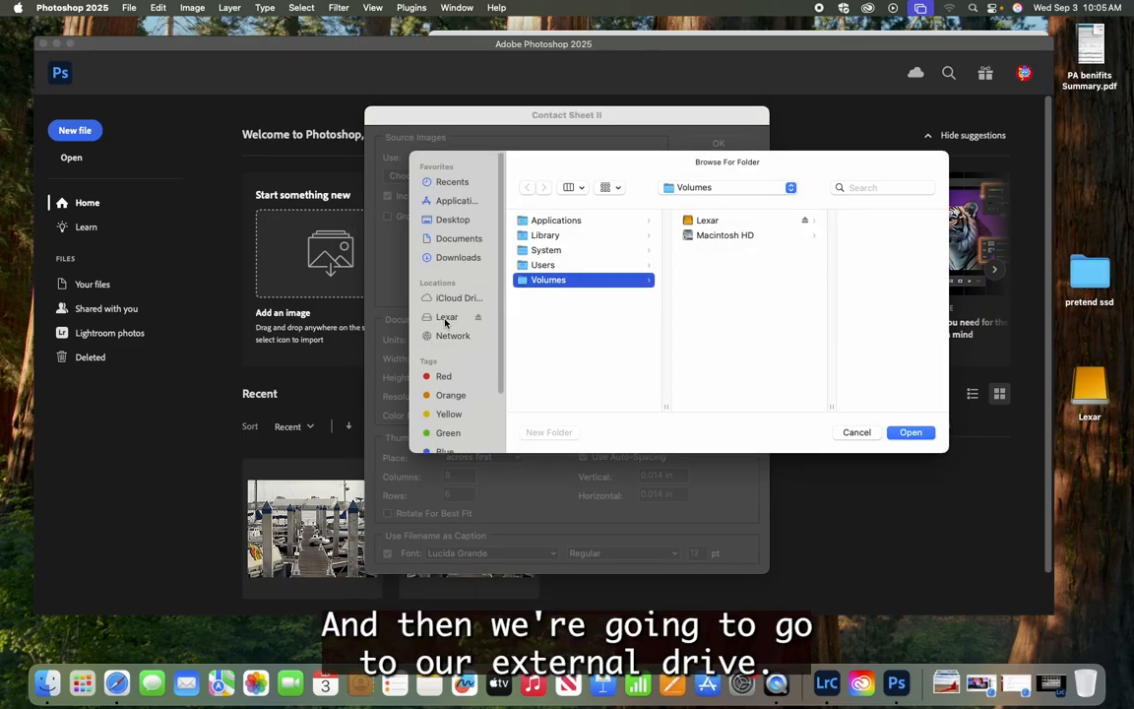
pyautogui.click(455, 242)
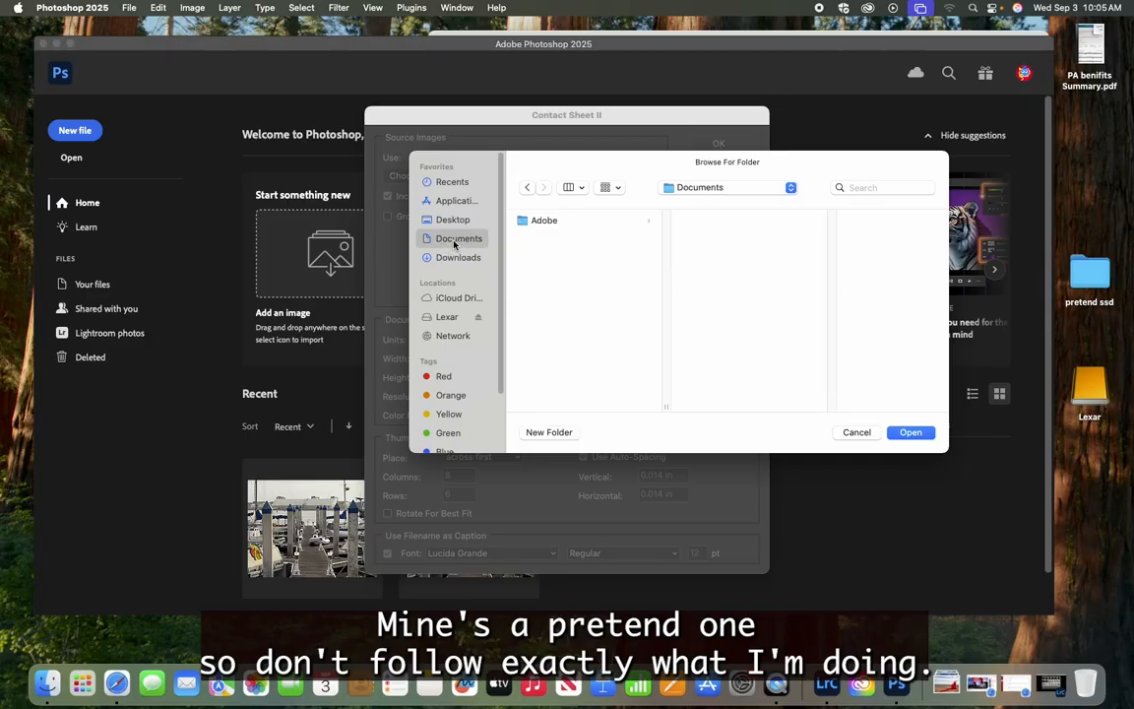
pyautogui.click(452, 220)
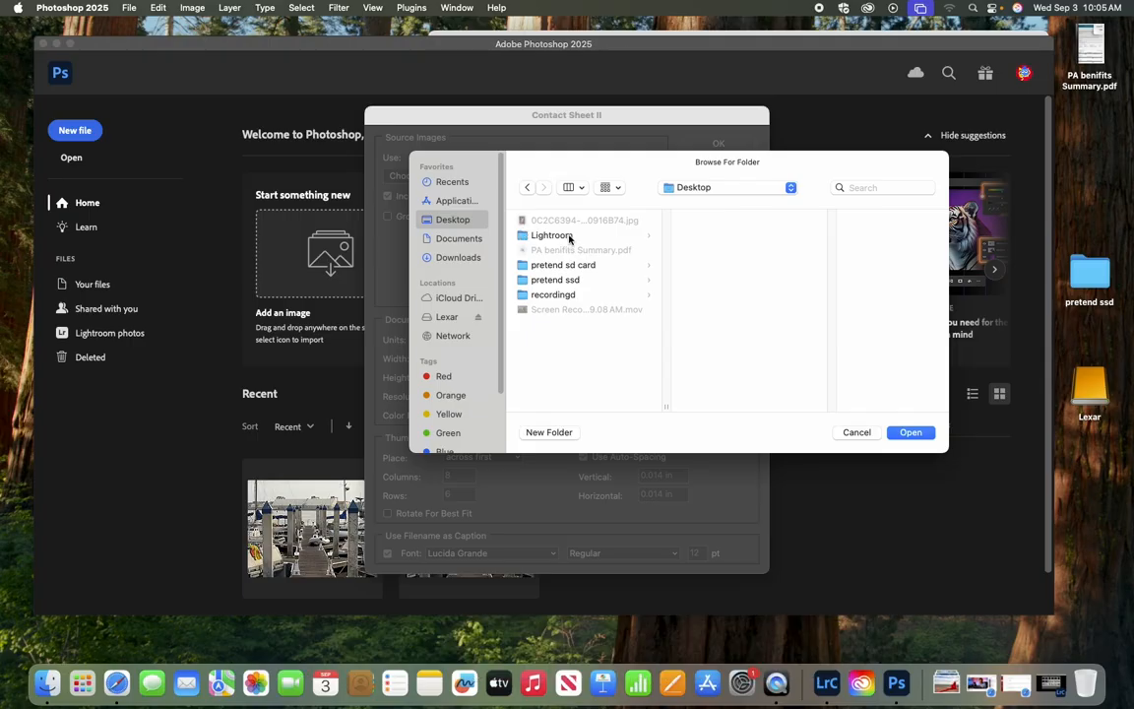
pyautogui.click(565, 279)
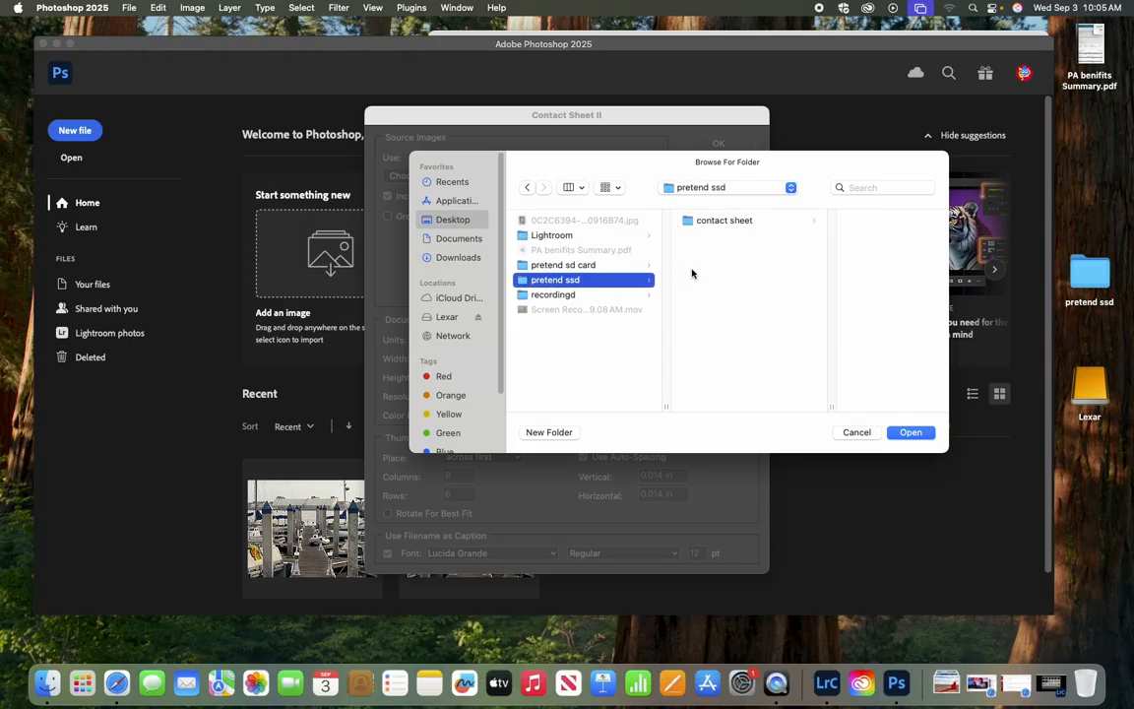
pyautogui.click(718, 220)
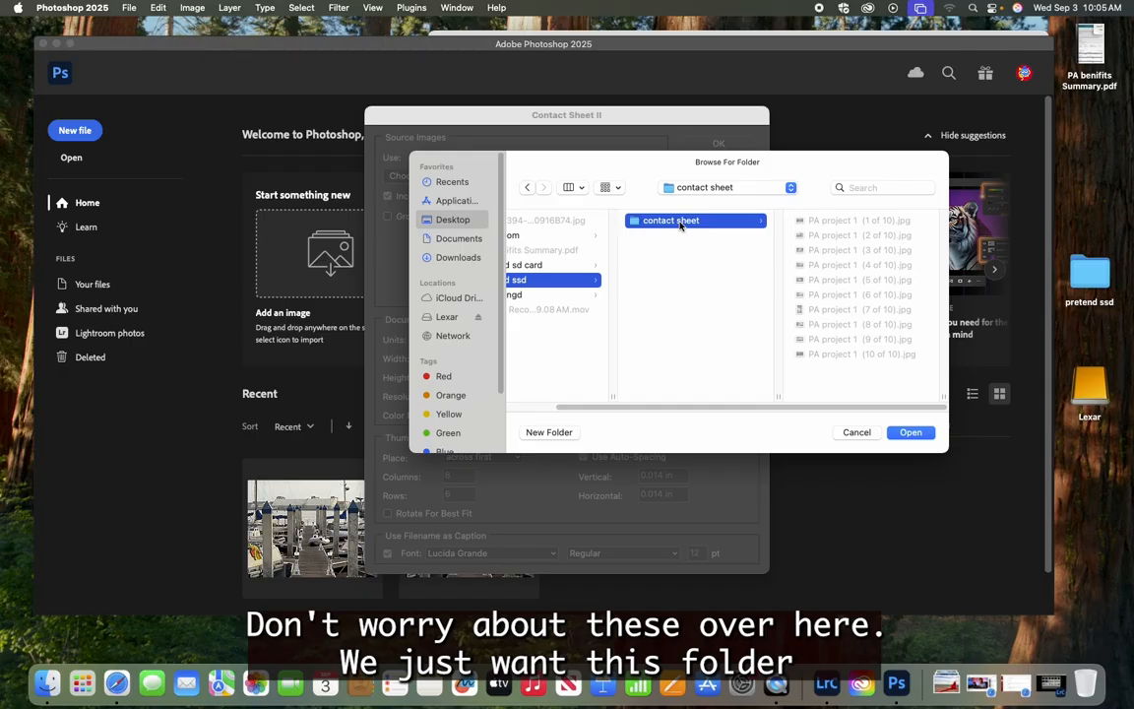
pyautogui.click(910, 433)
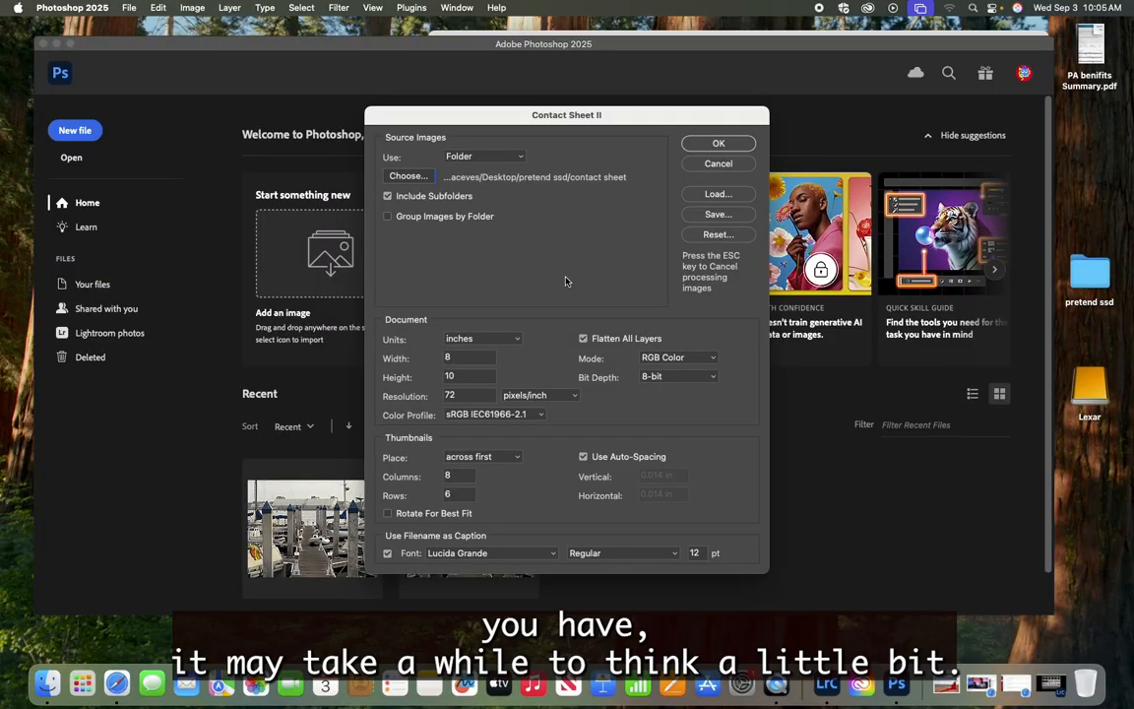
pyautogui.click(388, 197)
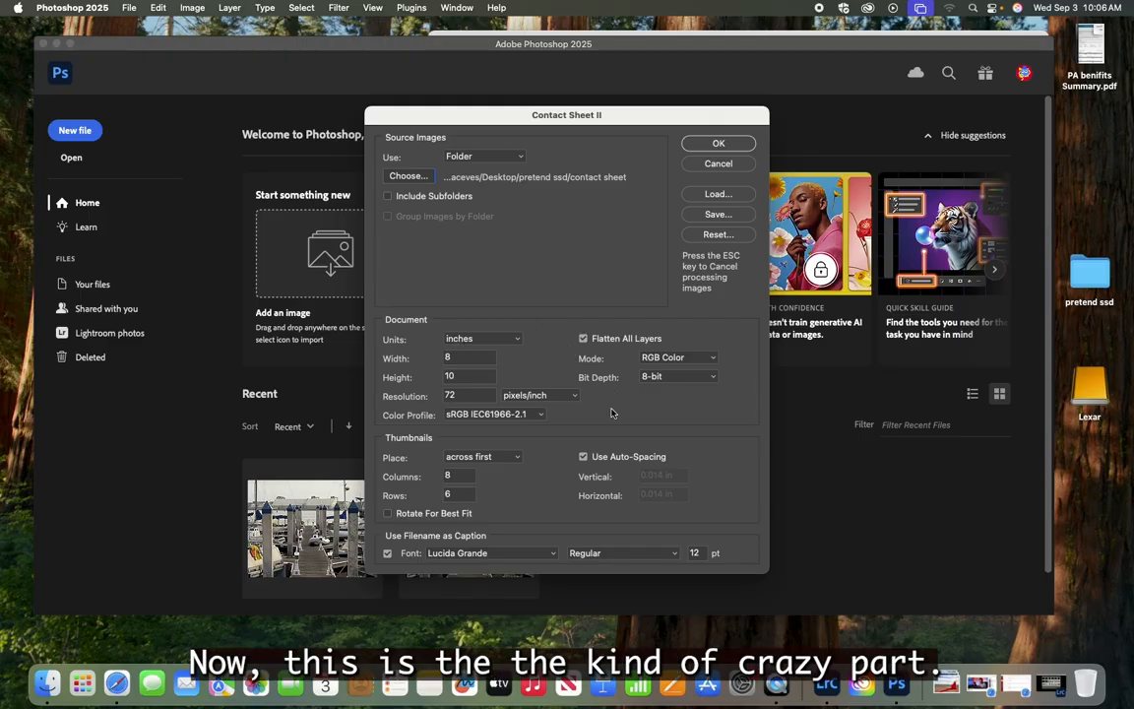
# - Keep the contact sheet document units in inches and set its resolution to 180 pixels/inch
pyautogui.click(518, 339)
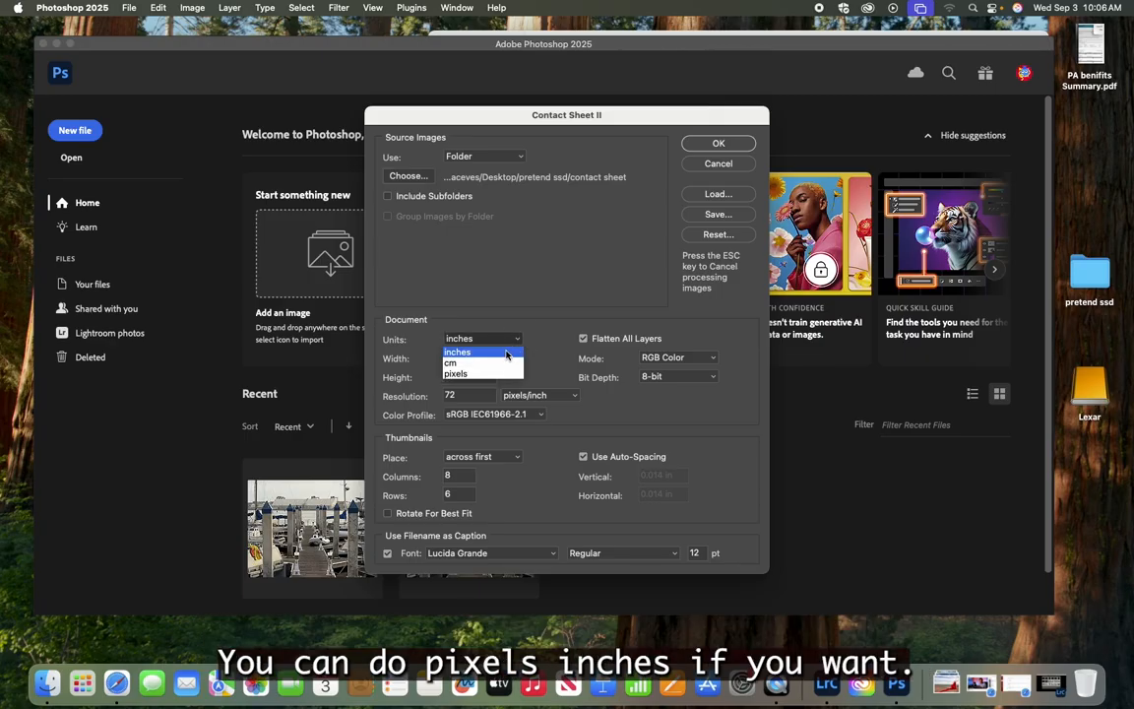
pyautogui.click(506, 353)
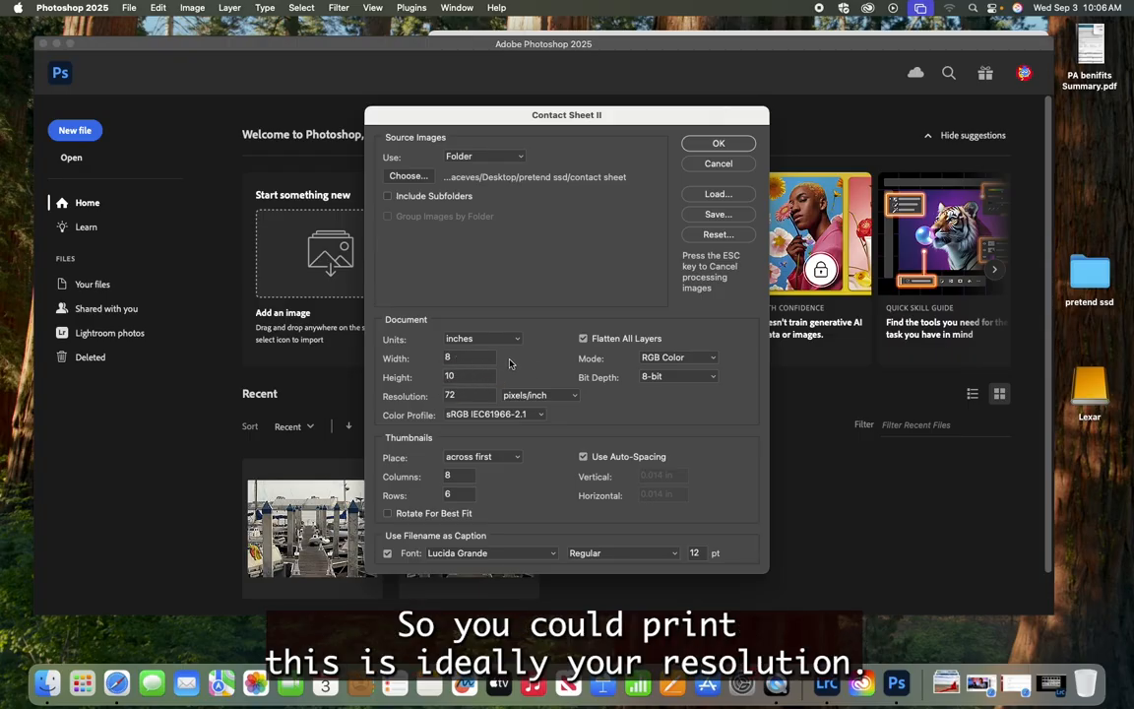
pyautogui.doubleClick(462, 394)
pyautogui.write('180')
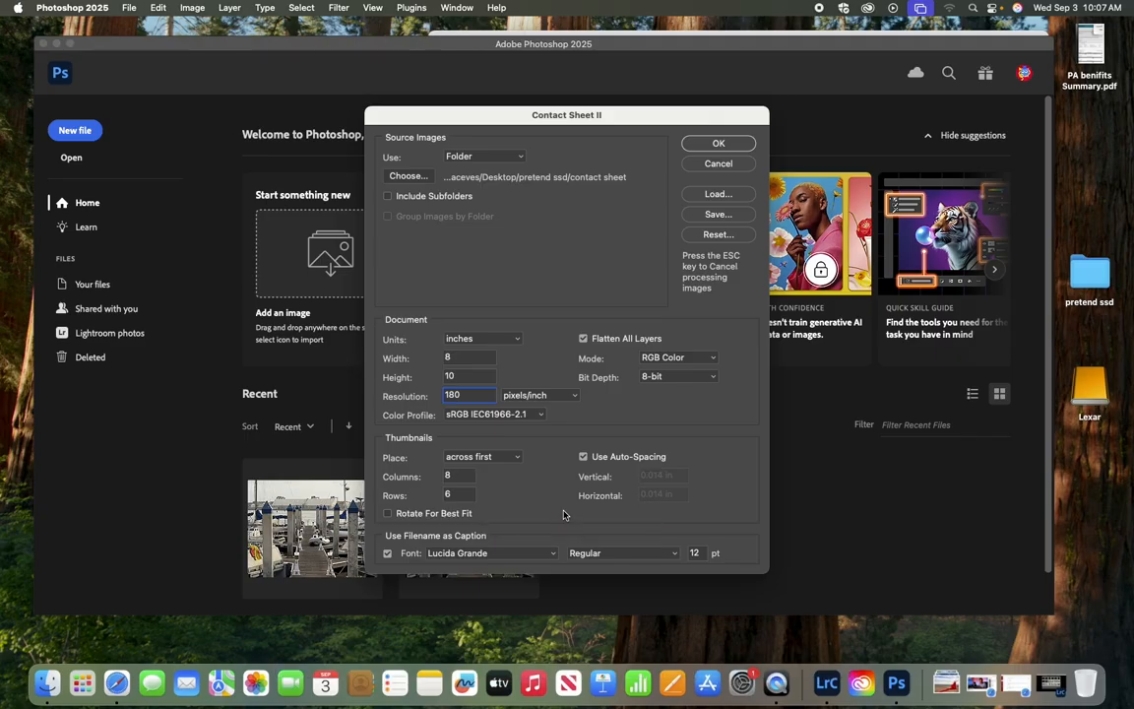
# - Set the thumbnail layout to 3 columns and 4 rows
pyautogui.doubleClick(456, 477)
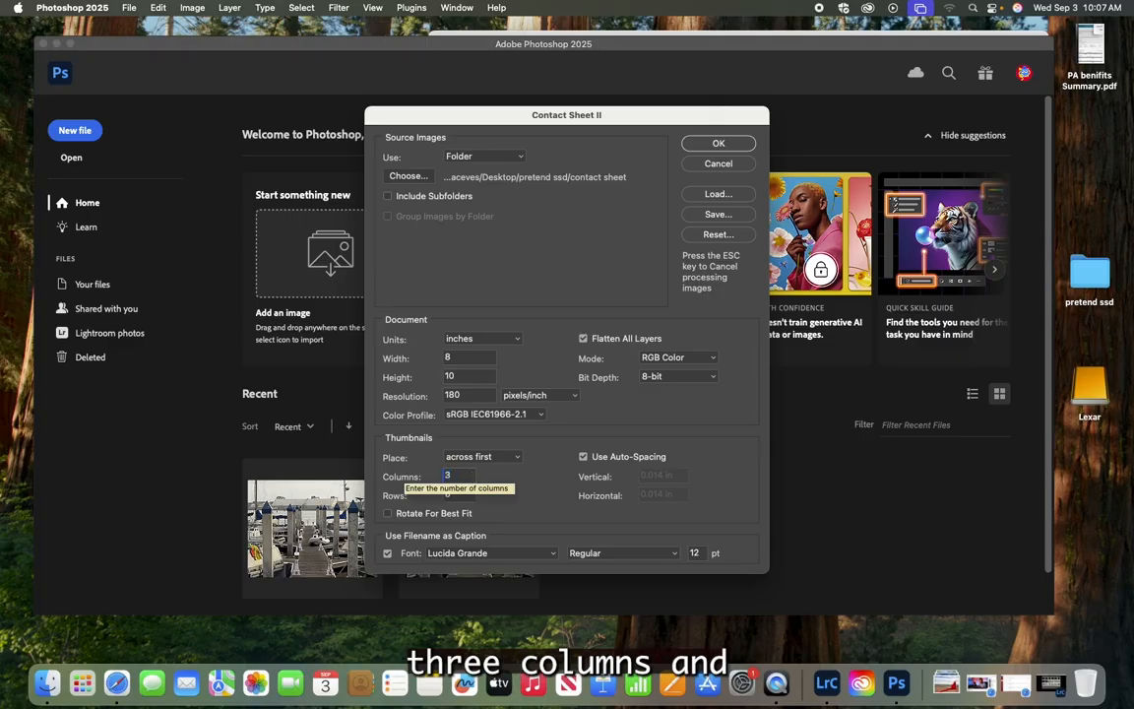
pyautogui.write('3')
pyautogui.moveTo(466, 494); pyautogui.dragTo(443, 495)
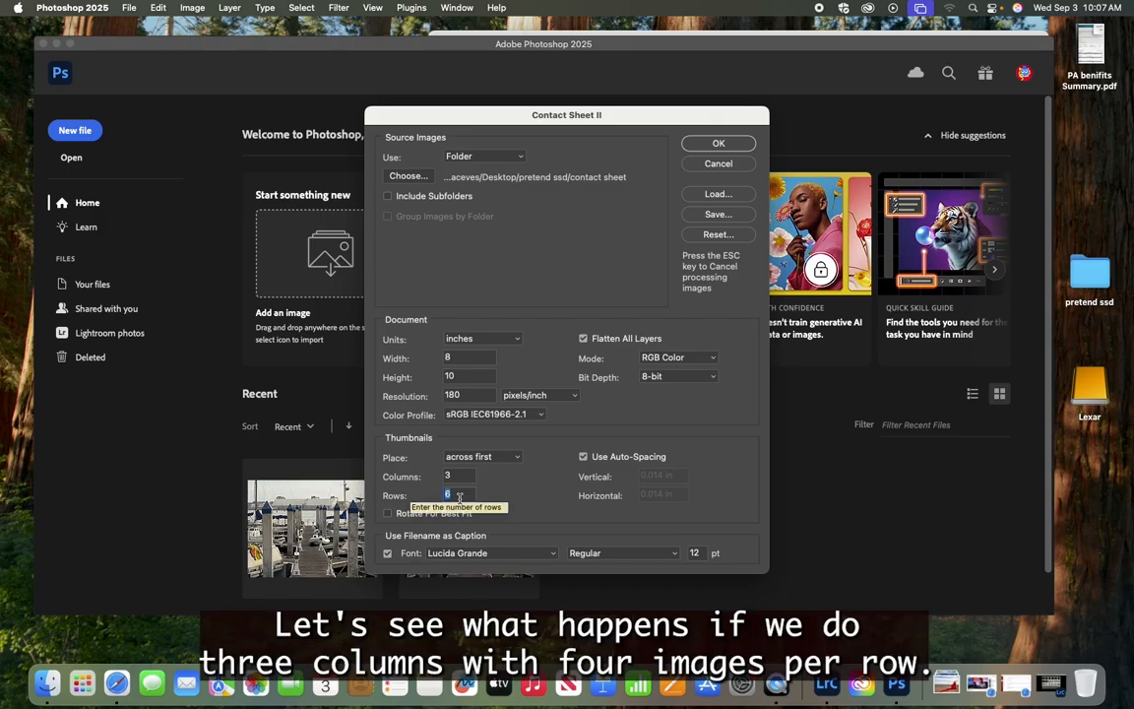
pyautogui.write('4')
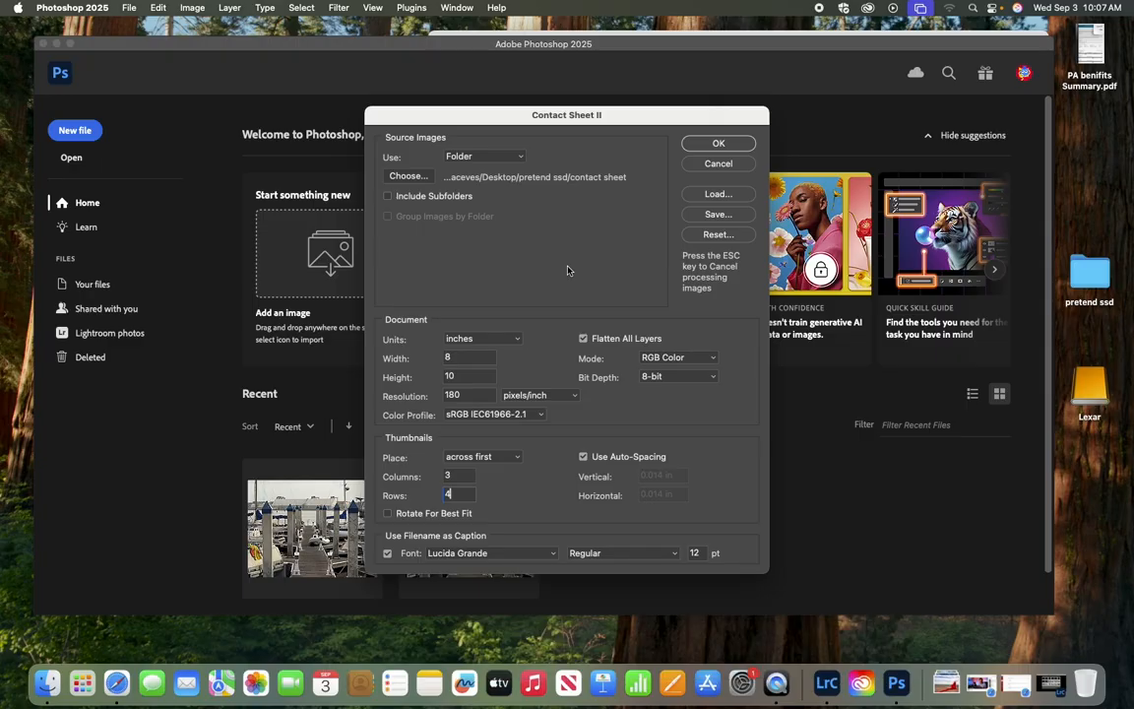
# - Recheck the image source type and reconfirm the contact sheet folder as the source
pyautogui.click(522, 157)
pyautogui.click(567, 147)
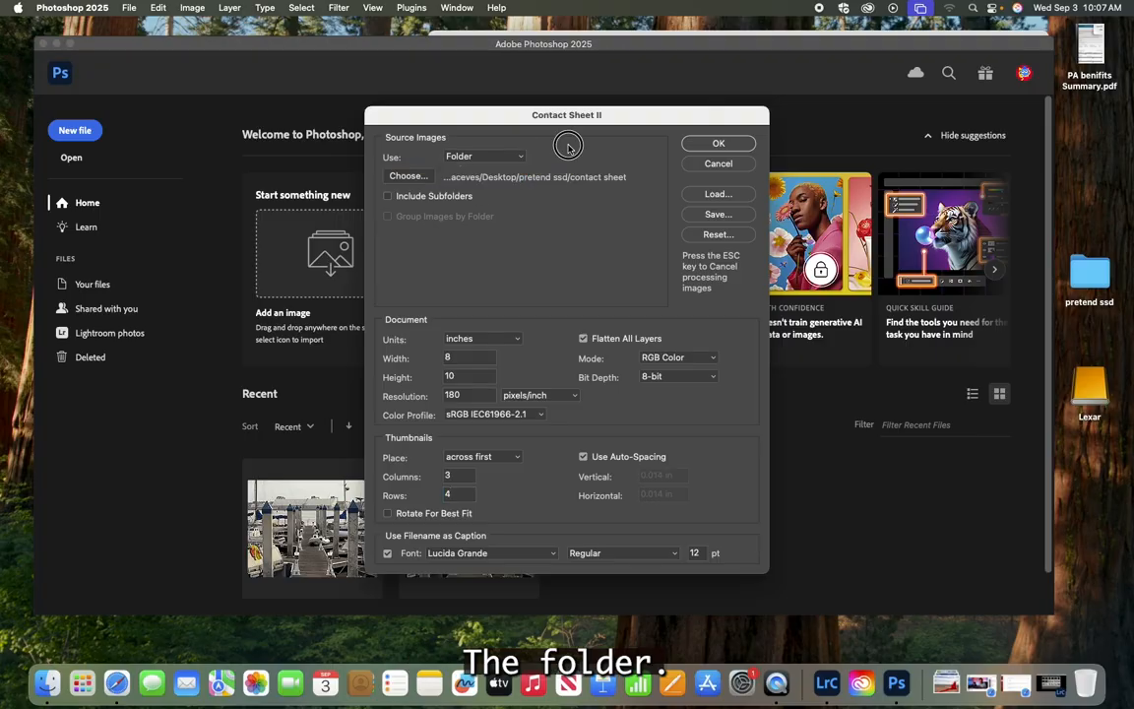
pyautogui.click(406, 177)
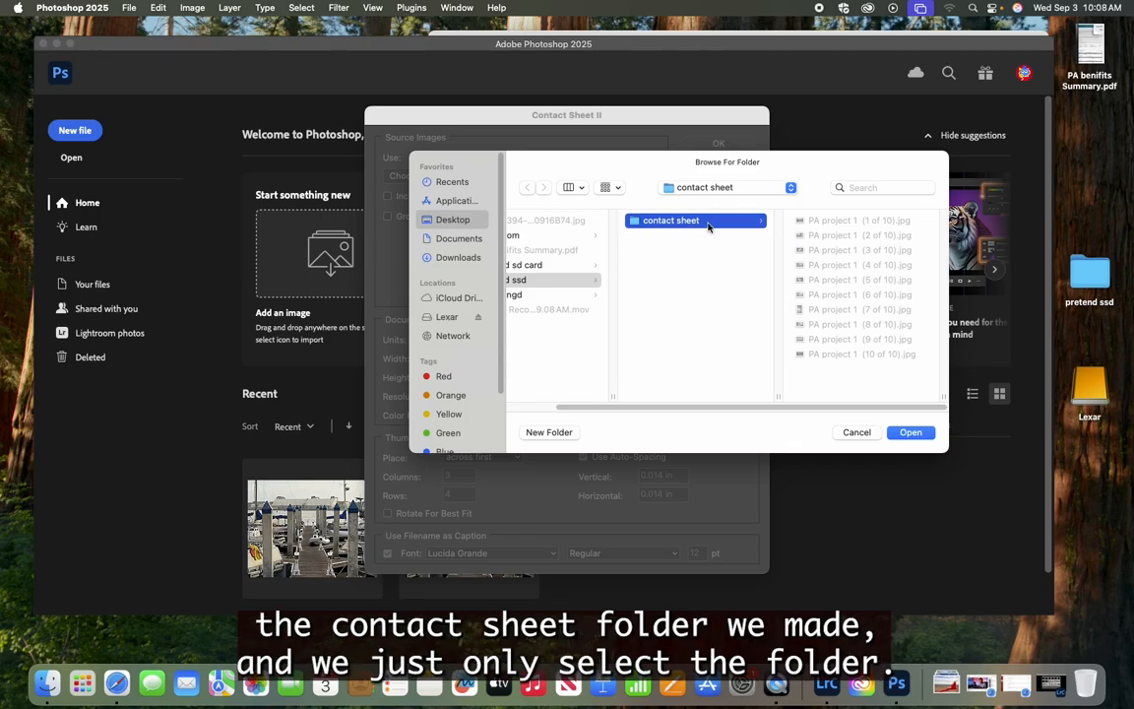
pyautogui.click(892, 431)
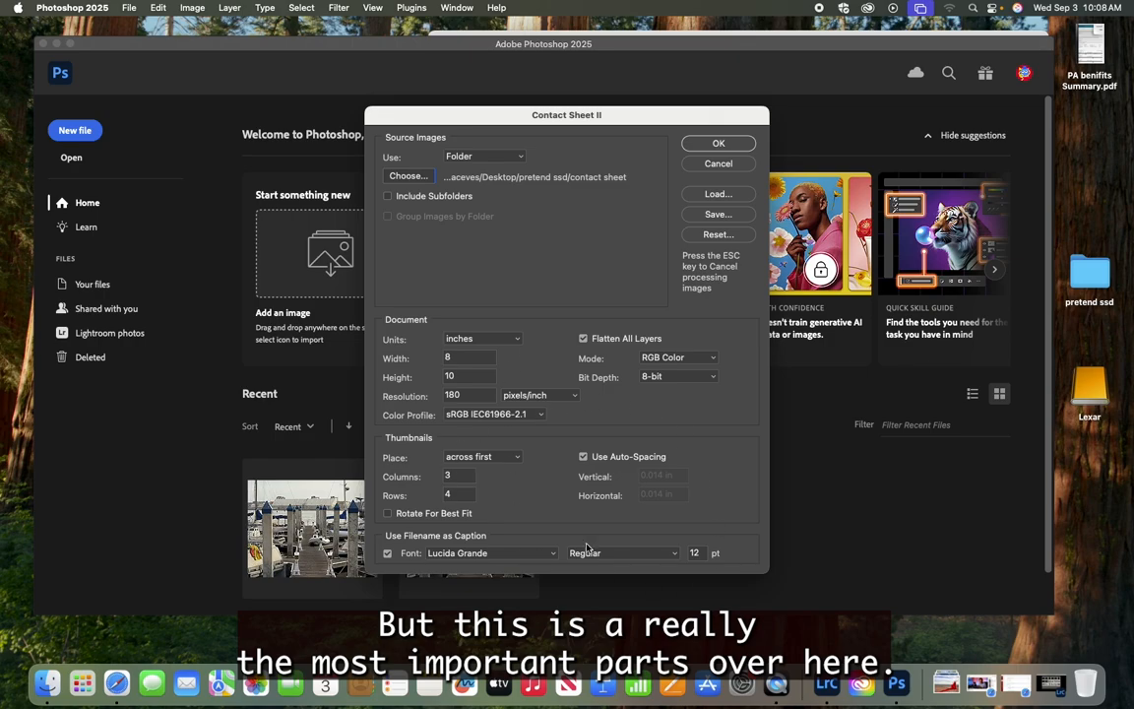
# - Recheck the resolution, generate the contact sheet and view the resulting page
pyautogui.doubleClick(466, 394)
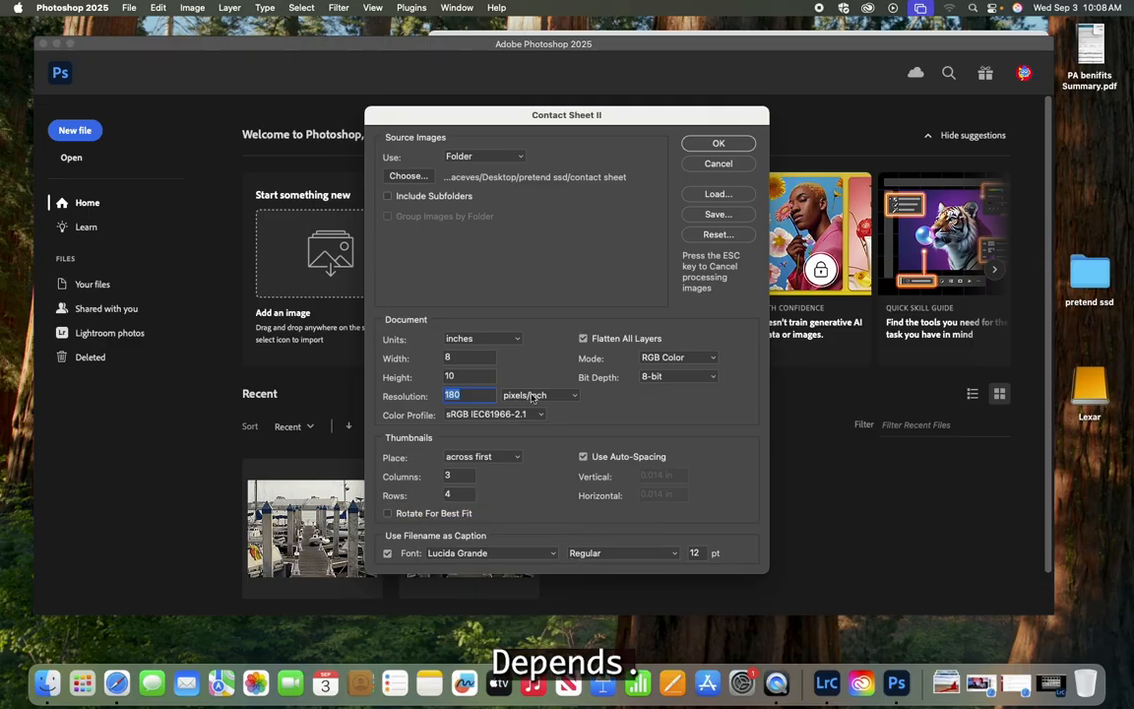
pyautogui.click(726, 144)
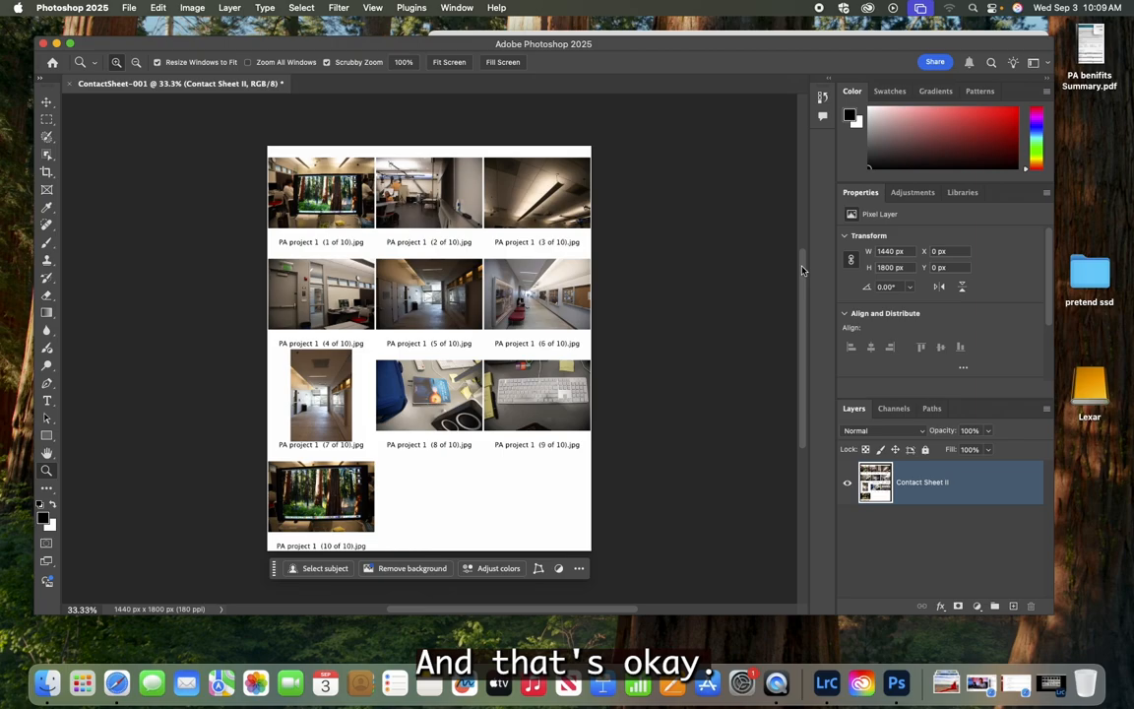
pyautogui.scroll(-3, 799, 264)
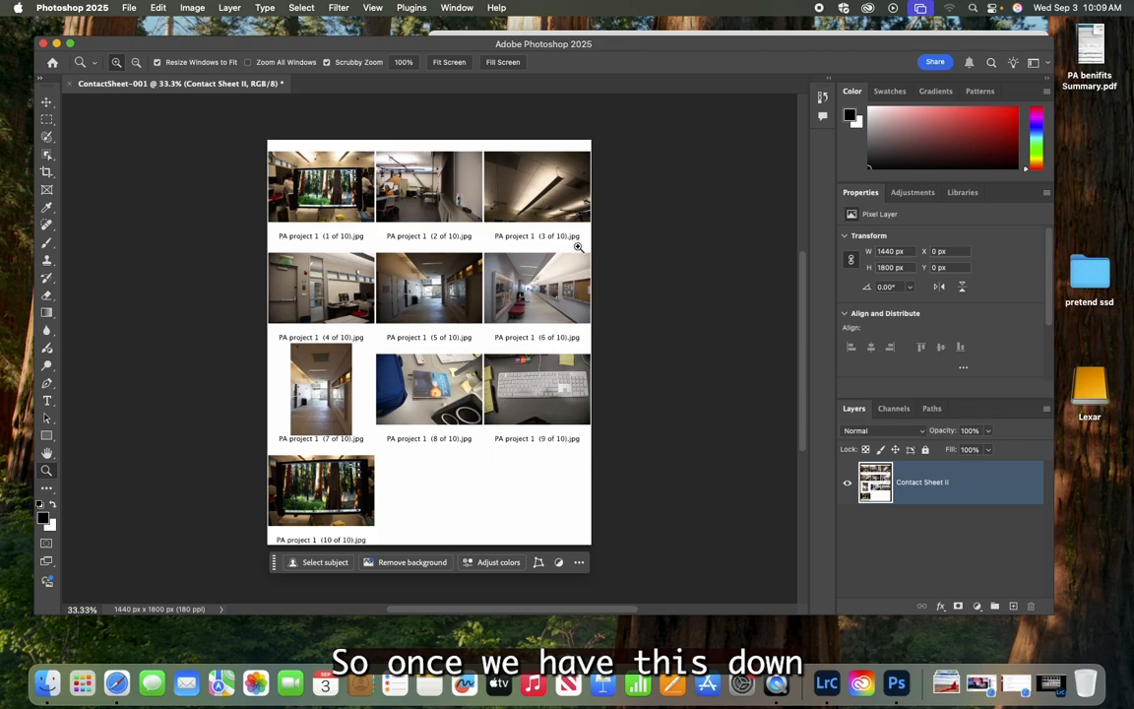
# - Start saving the contact sheet under the name ContactSheet-PA, without the png ending, in Photoshop PDF format
pyautogui.click(130, 9)
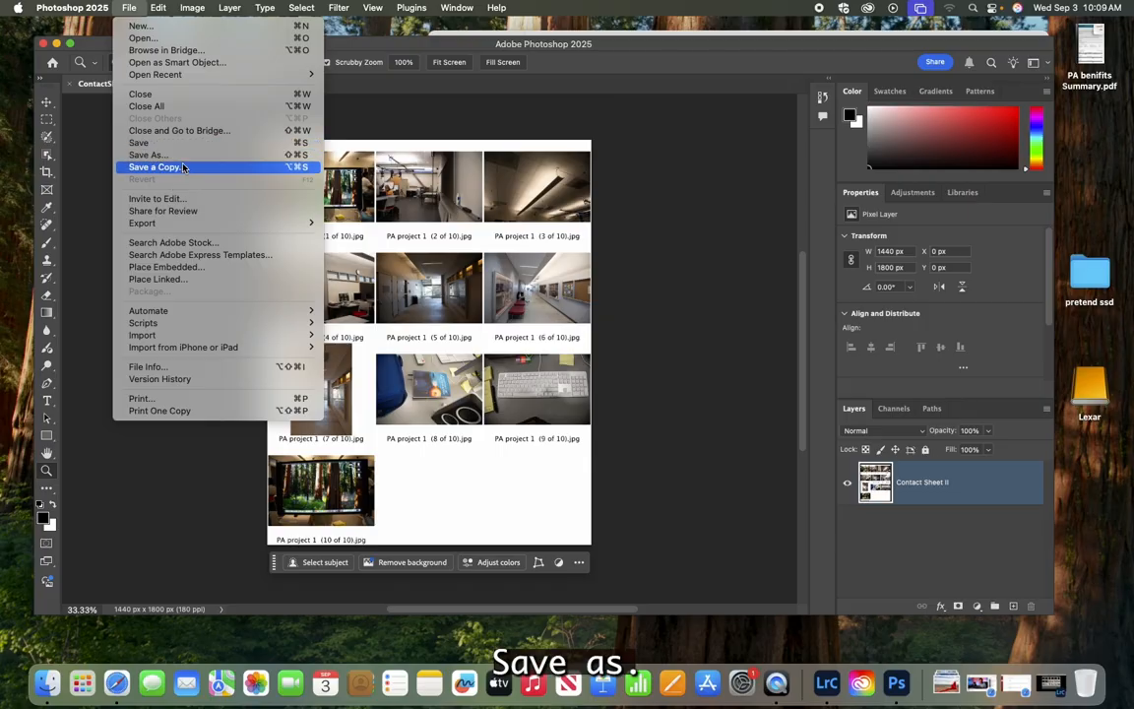
pyautogui.click(147, 155)
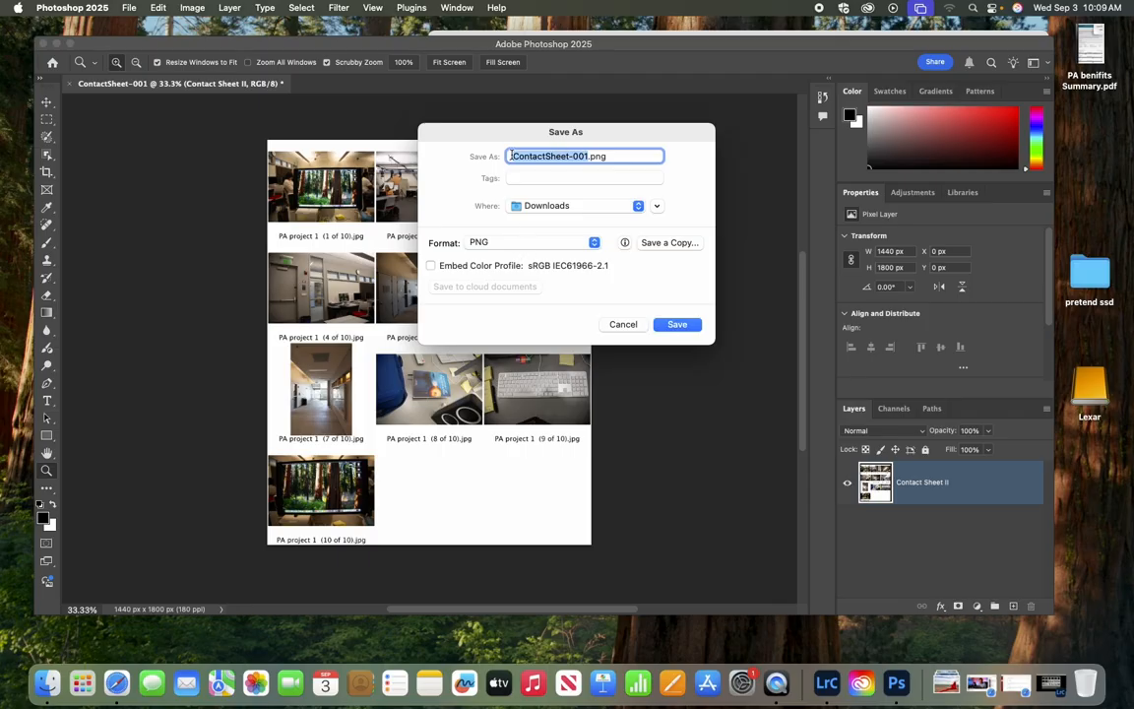
pyautogui.doubleClick(579, 156)
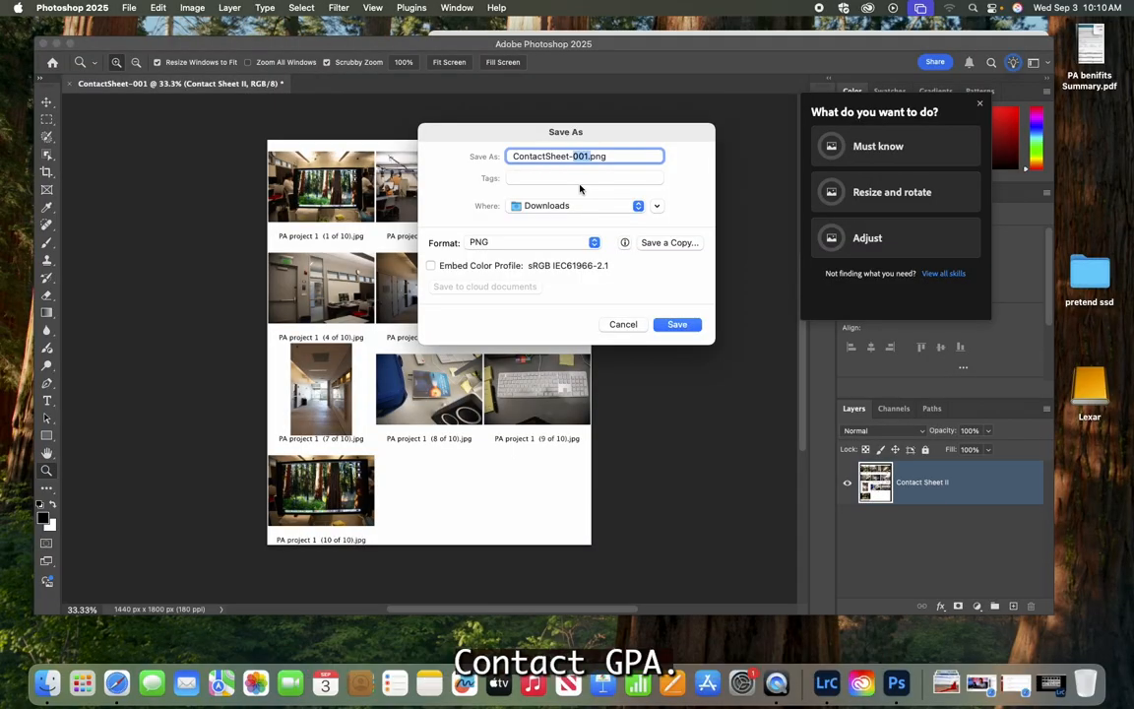
pyautogui.write('PA')
pyautogui.tripleClick(629, 155)
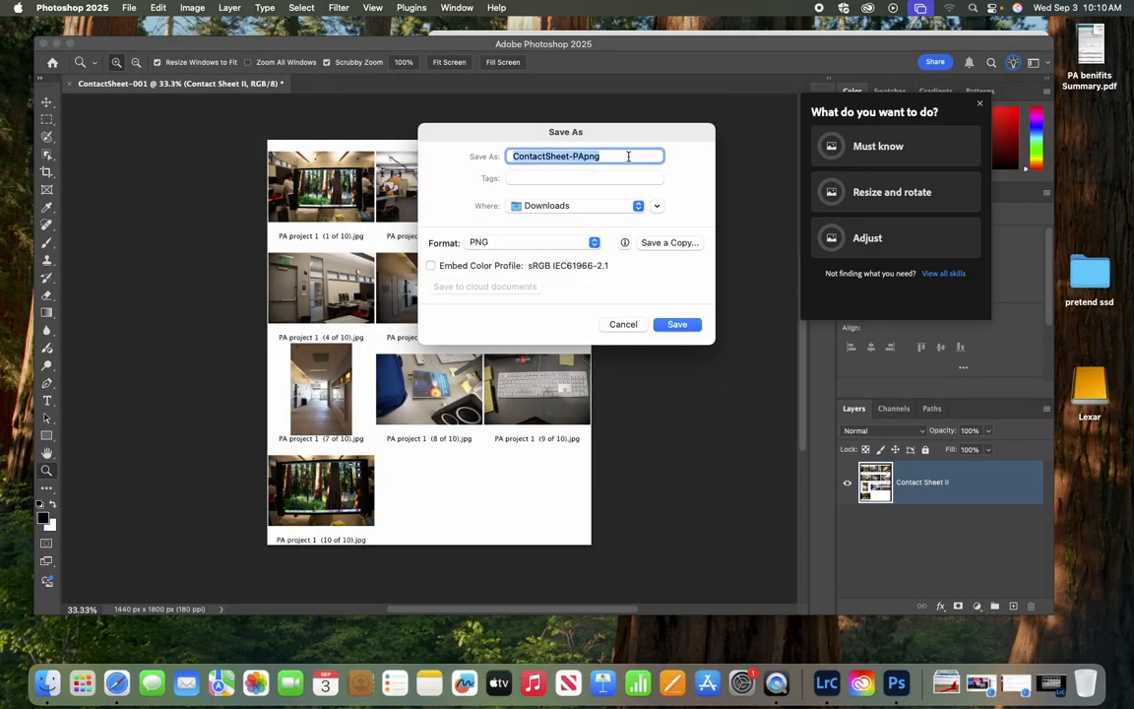
pyautogui.click(620, 155)
pyautogui.press('BackSpace')
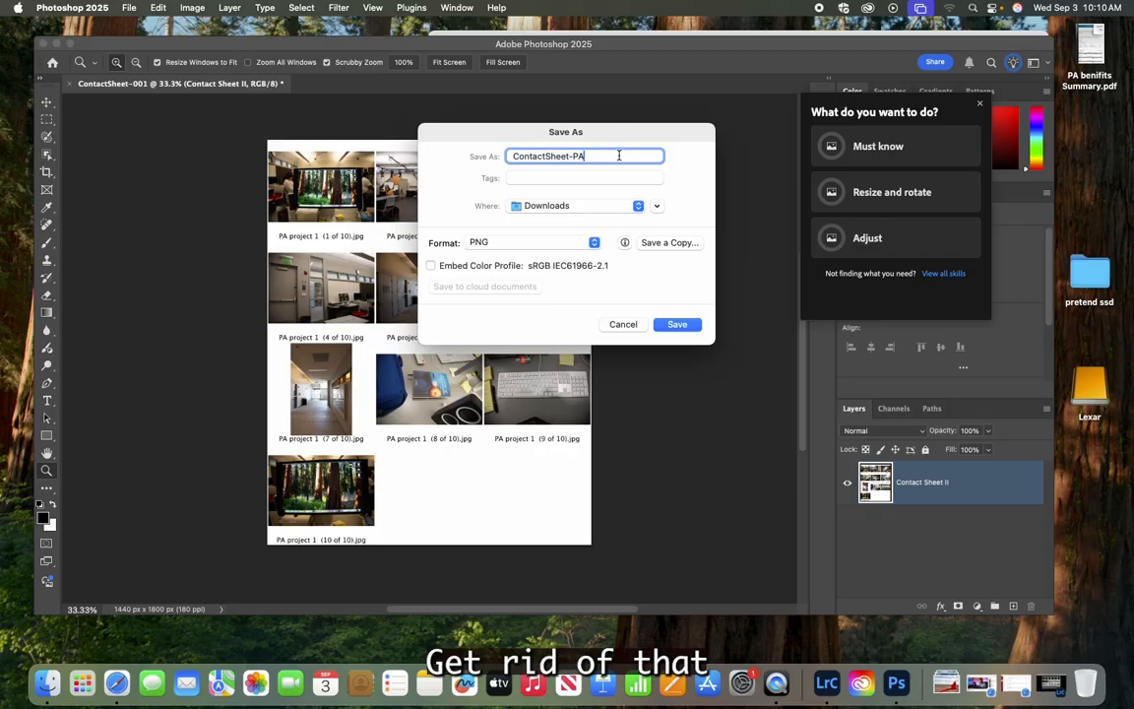
pyautogui.click(595, 244)
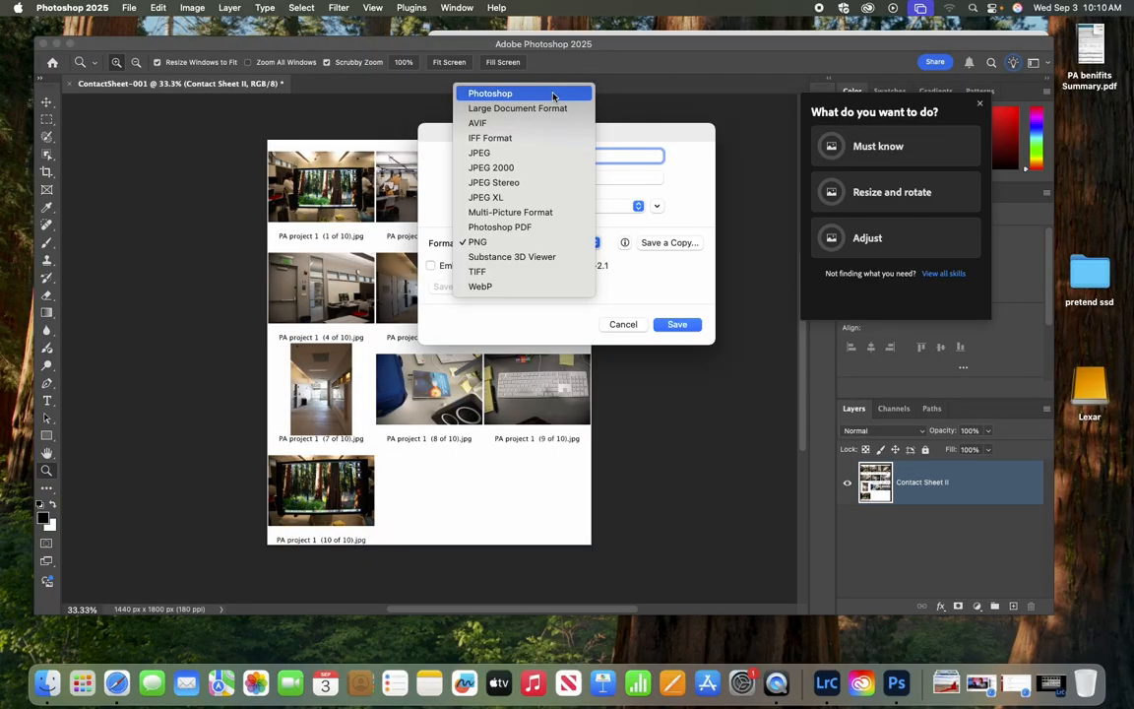
pyautogui.click(511, 229)
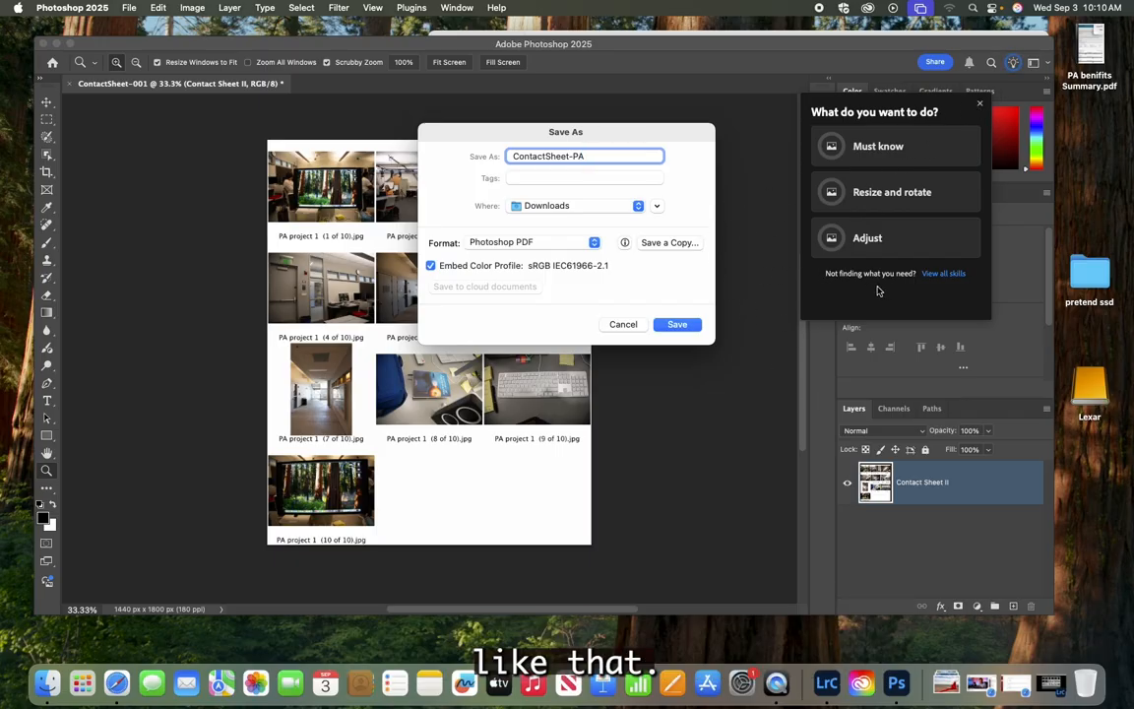
# - Create a folder named "project 1" inside pretend ssd on the Desktop as the save location
pyautogui.click(657, 206)
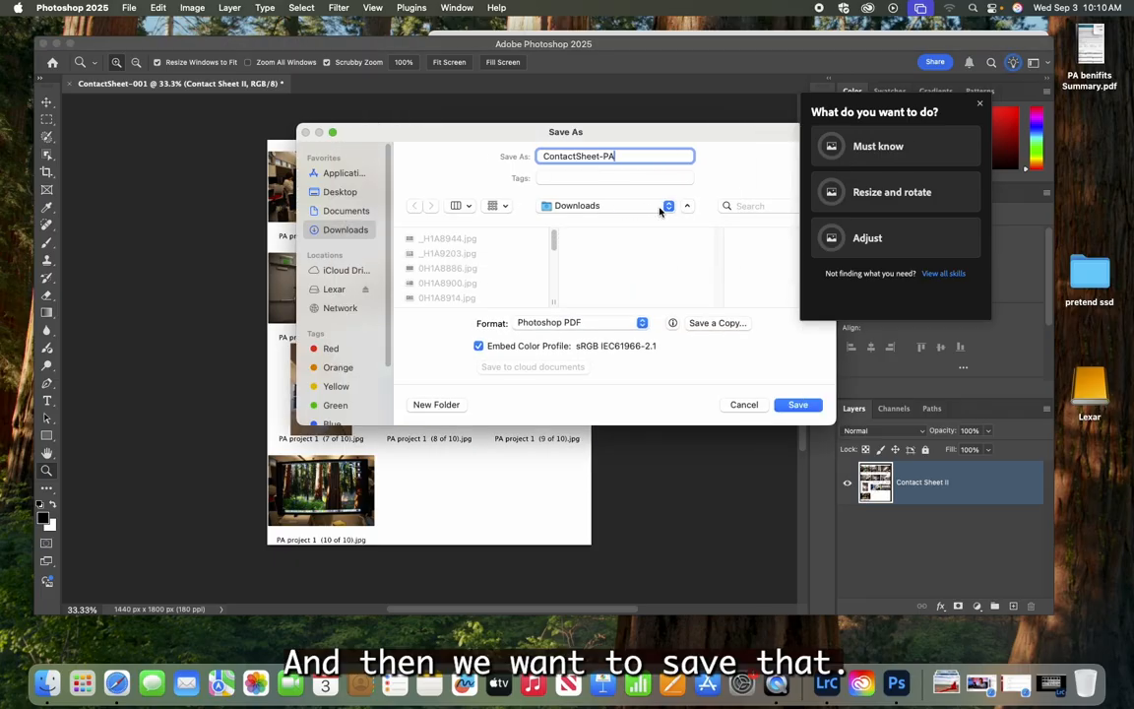
pyautogui.click(687, 206)
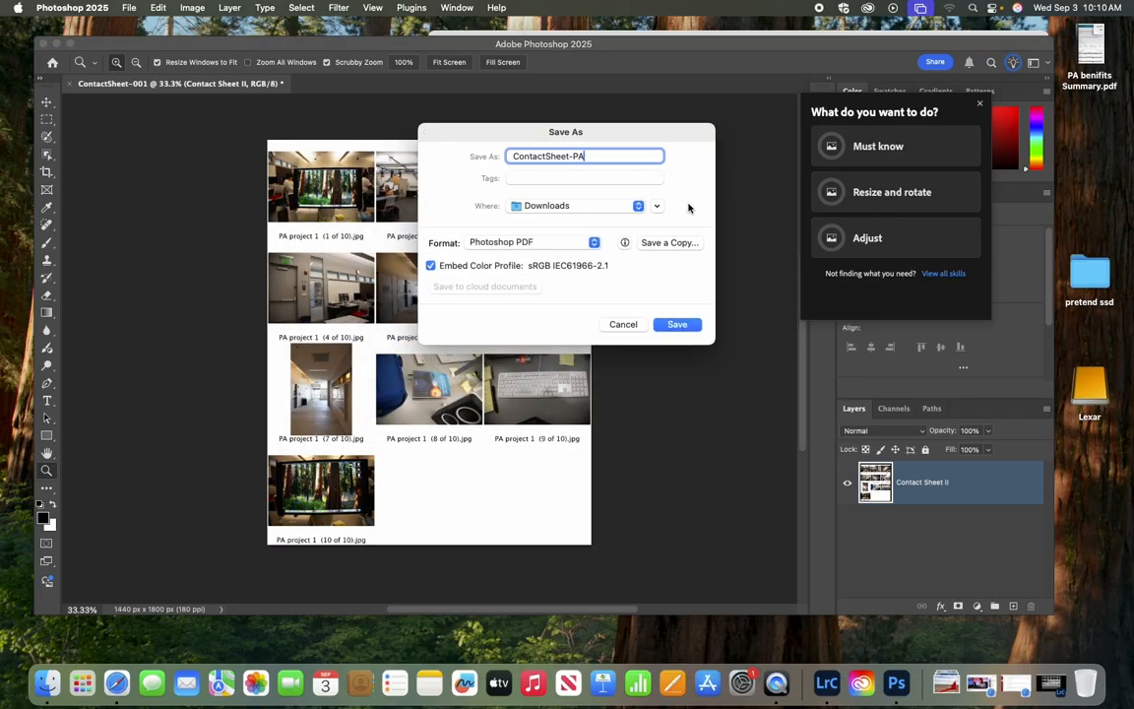
pyautogui.click(653, 208)
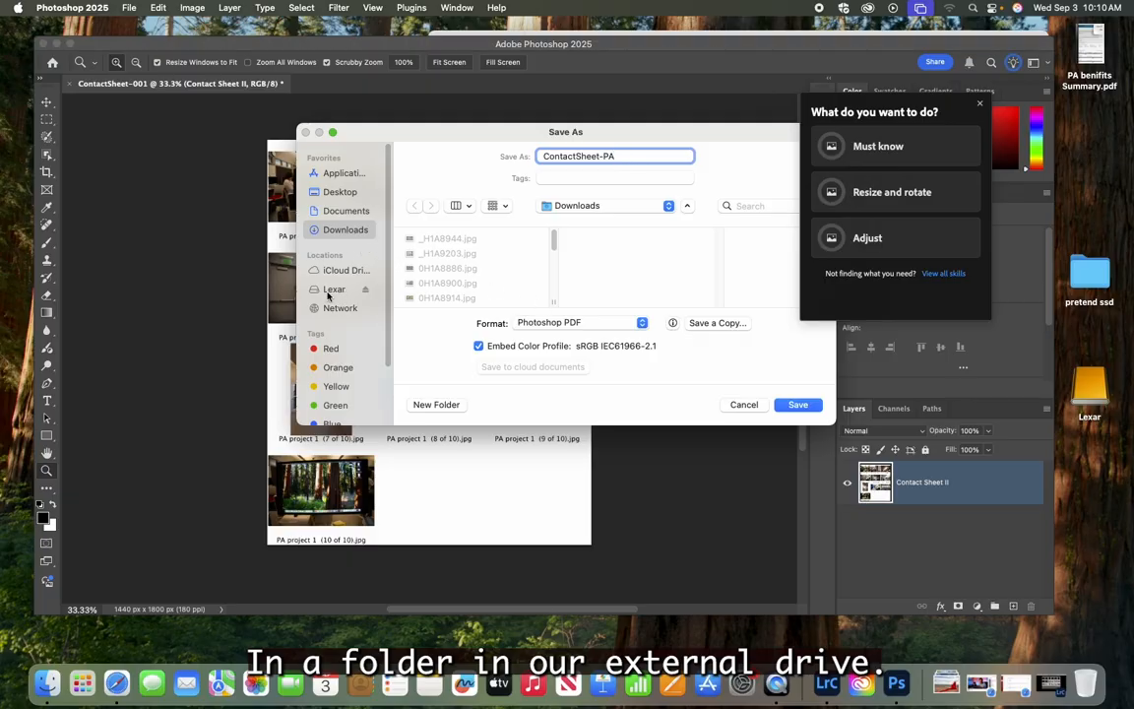
pyautogui.click(341, 191)
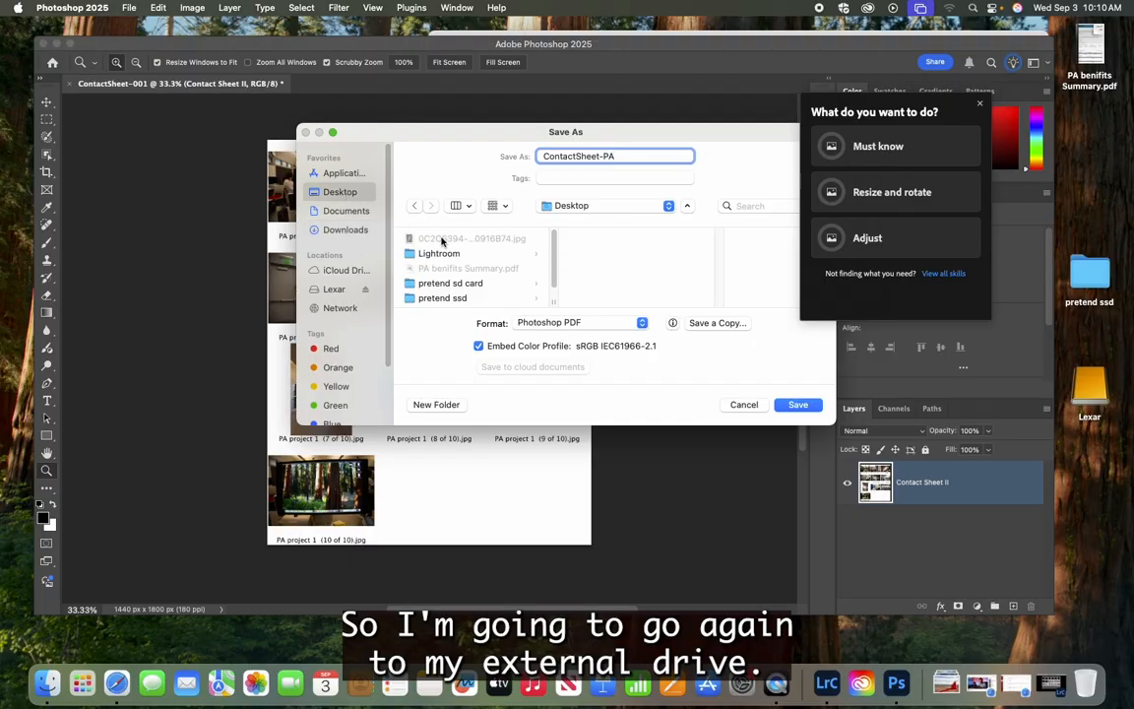
pyautogui.click(438, 295)
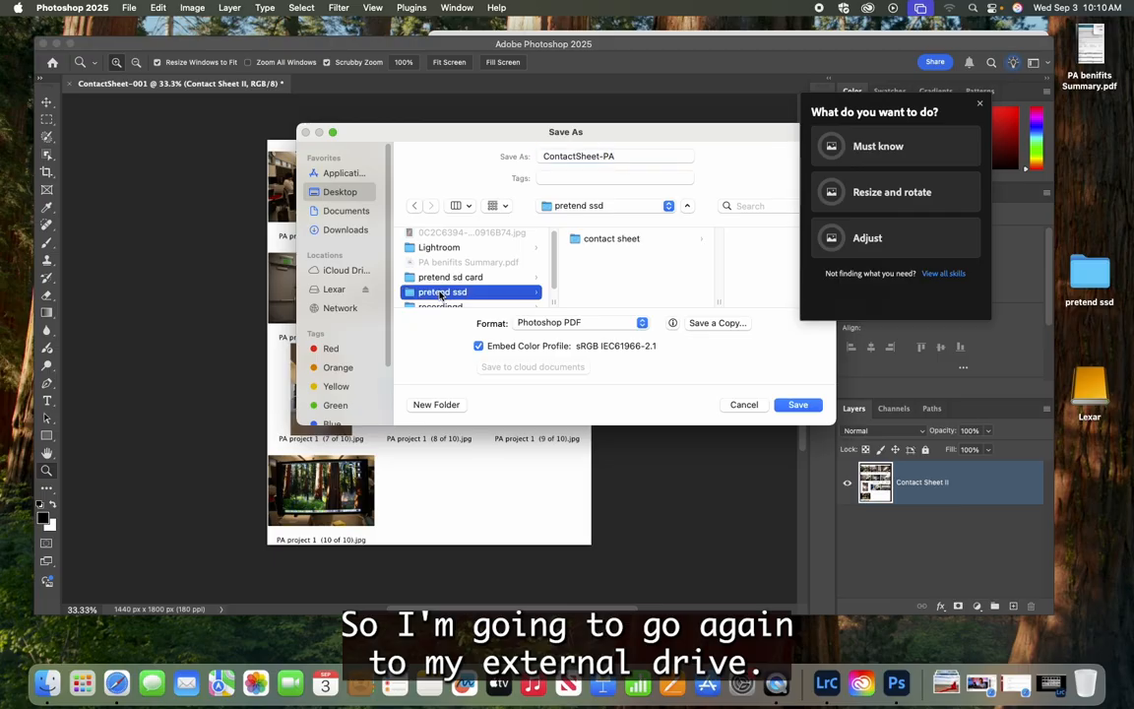
pyautogui.click(453, 402)
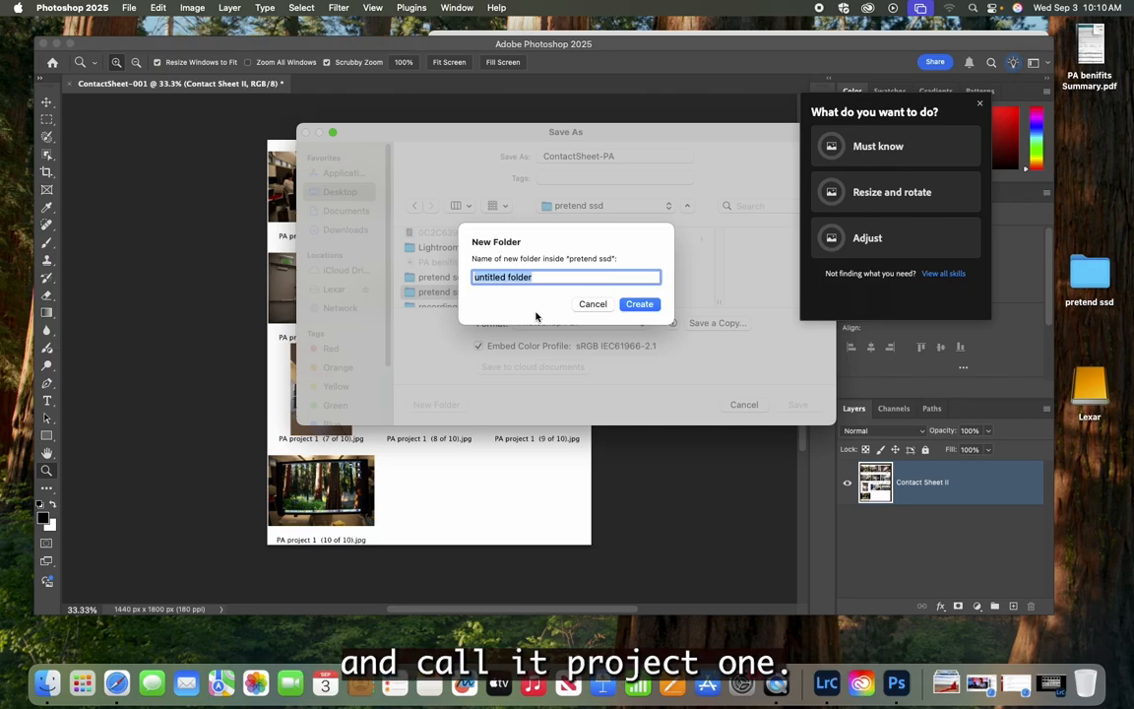
pyautogui.write('project 1')
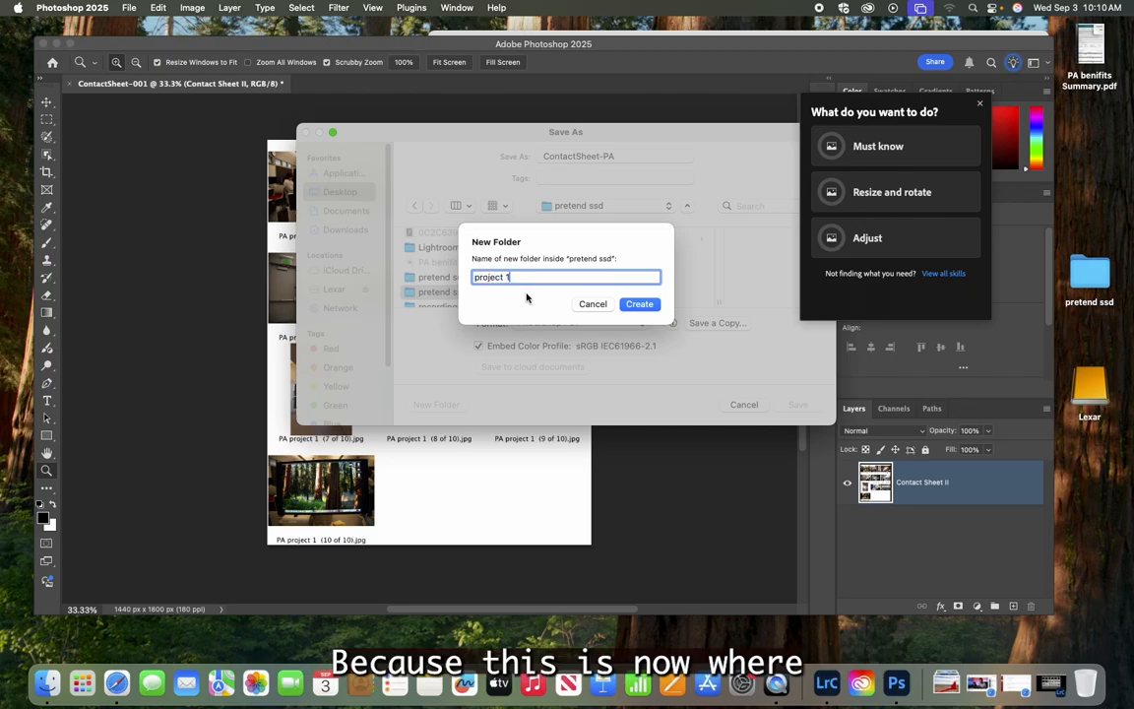
pyautogui.press('Return')
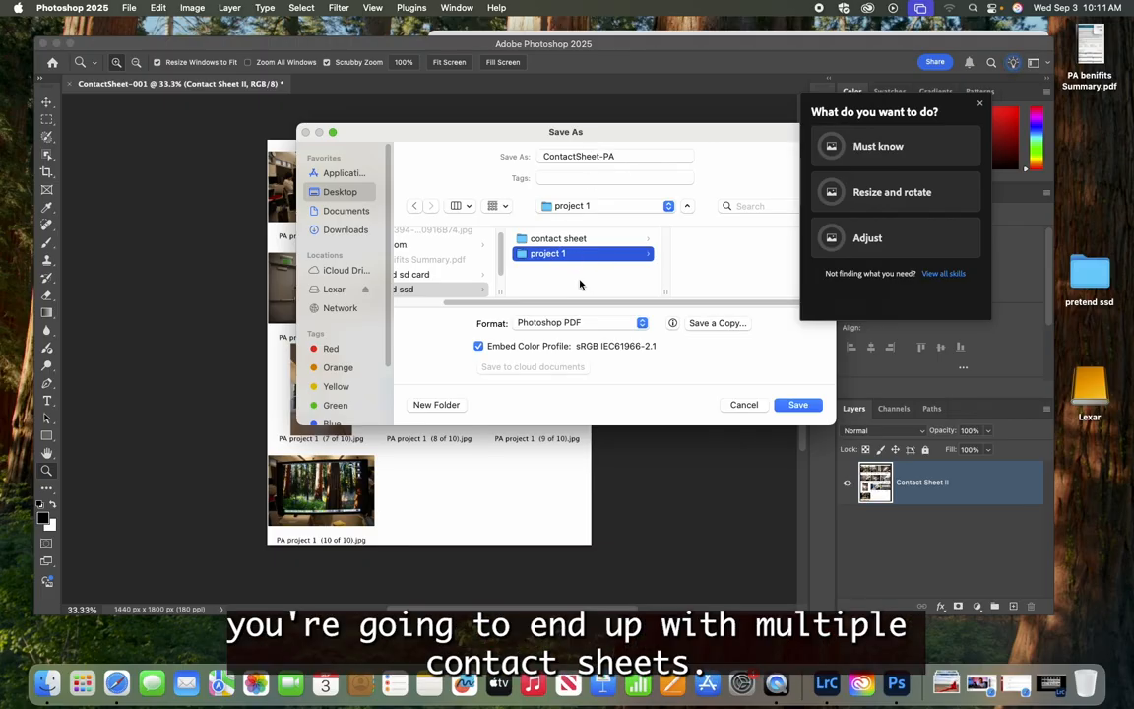
# - Set the save name to "ContactSheet-PA 1", save into the project 1 folder and accept the PDF settings override notice
pyautogui.click(636, 157)
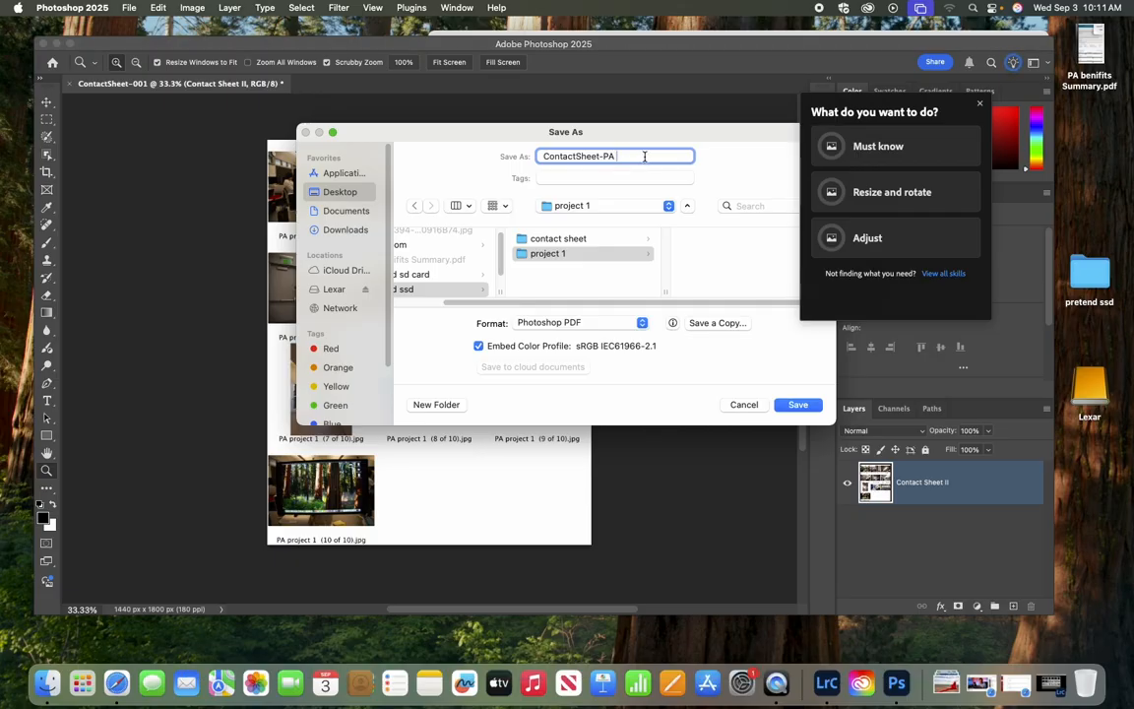
pyautogui.write('1')
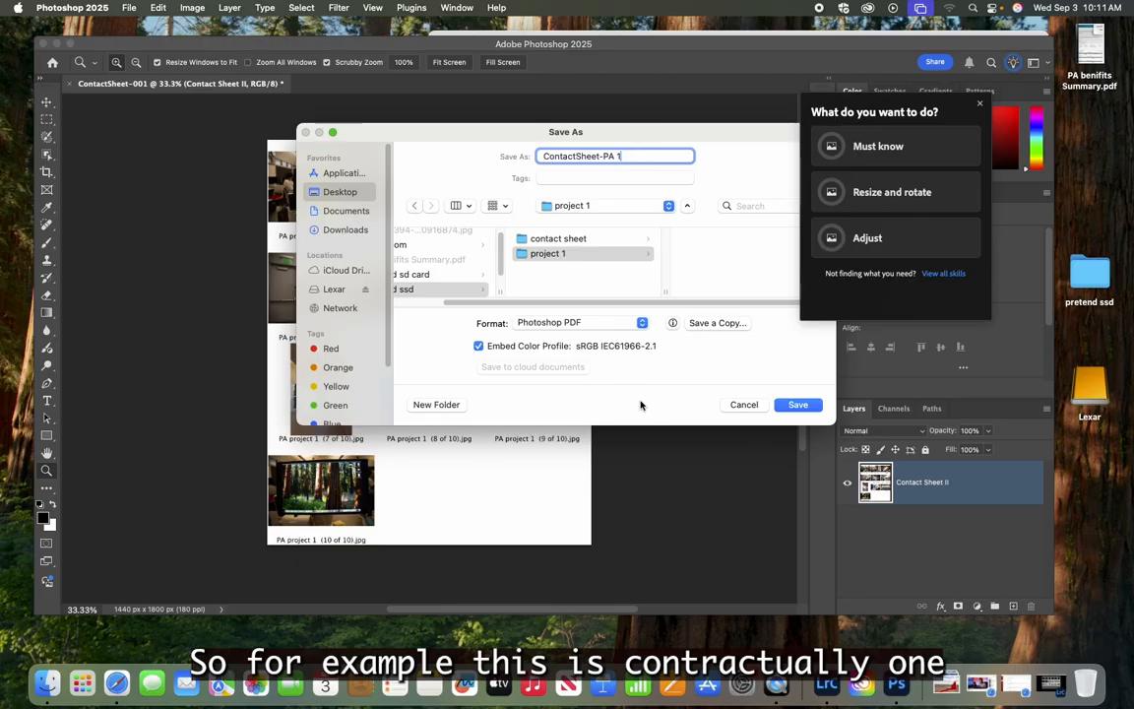
pyautogui.click(797, 405)
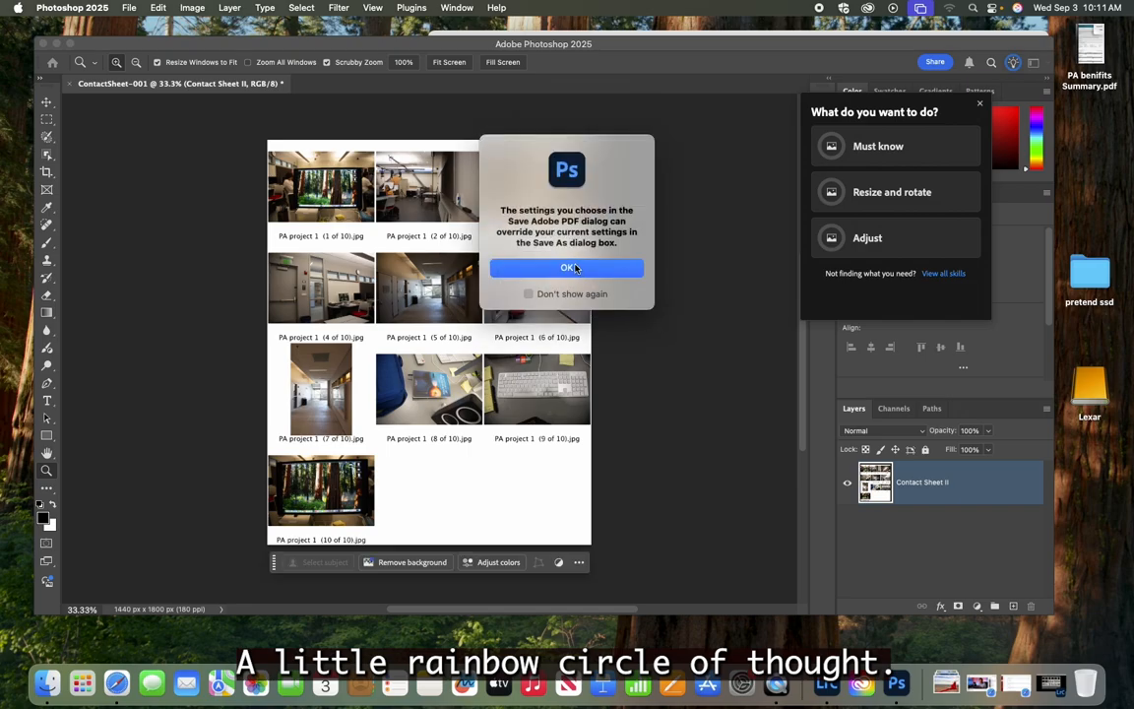
pyautogui.click(576, 268)
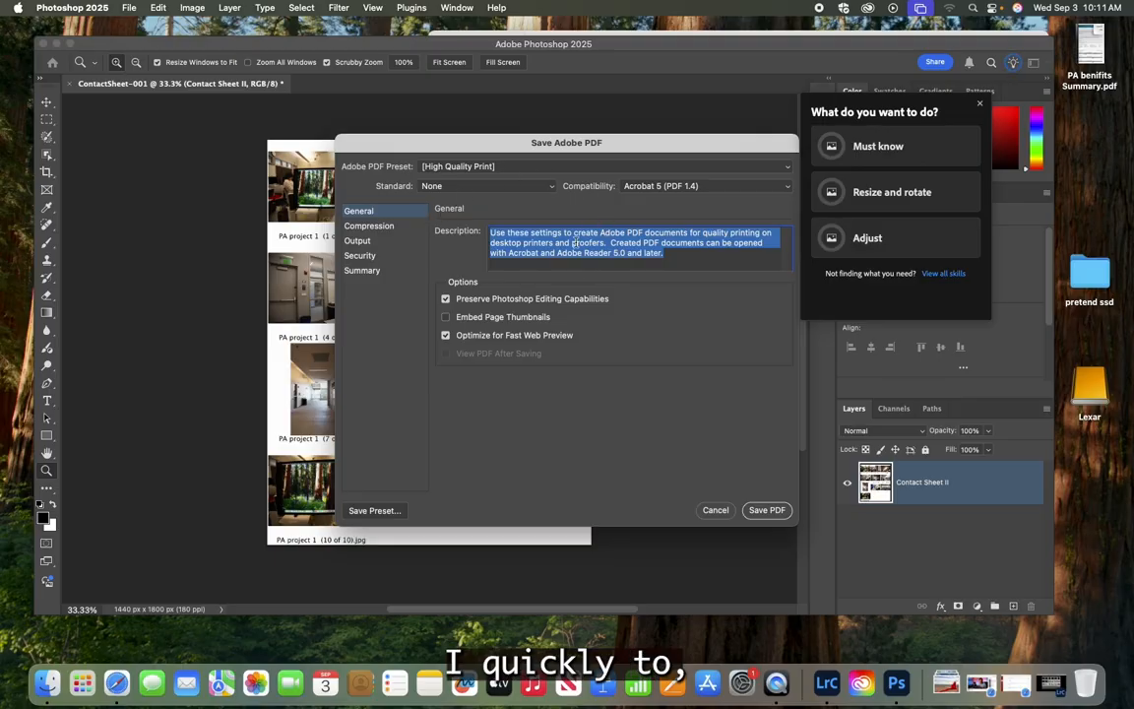
# - Save the PDF with the [High Quality Print] preset, continuing with Preserve Photoshop Editing Capabilities on
pyautogui.click(445, 316)
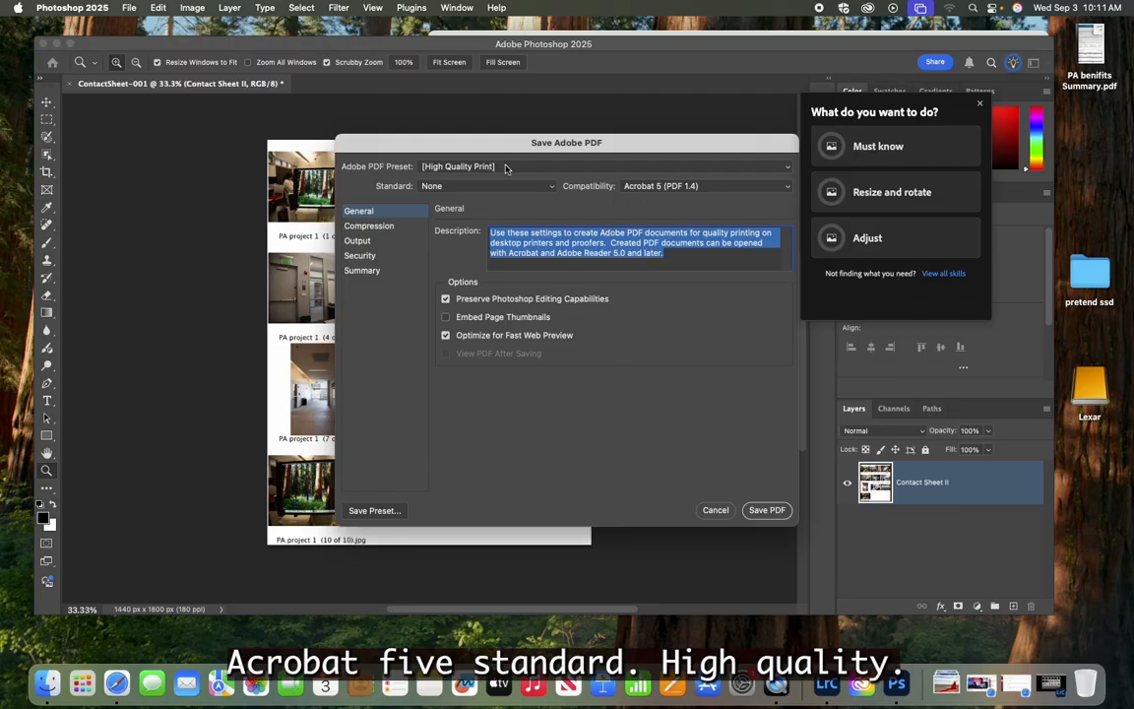
pyautogui.click(665, 165)
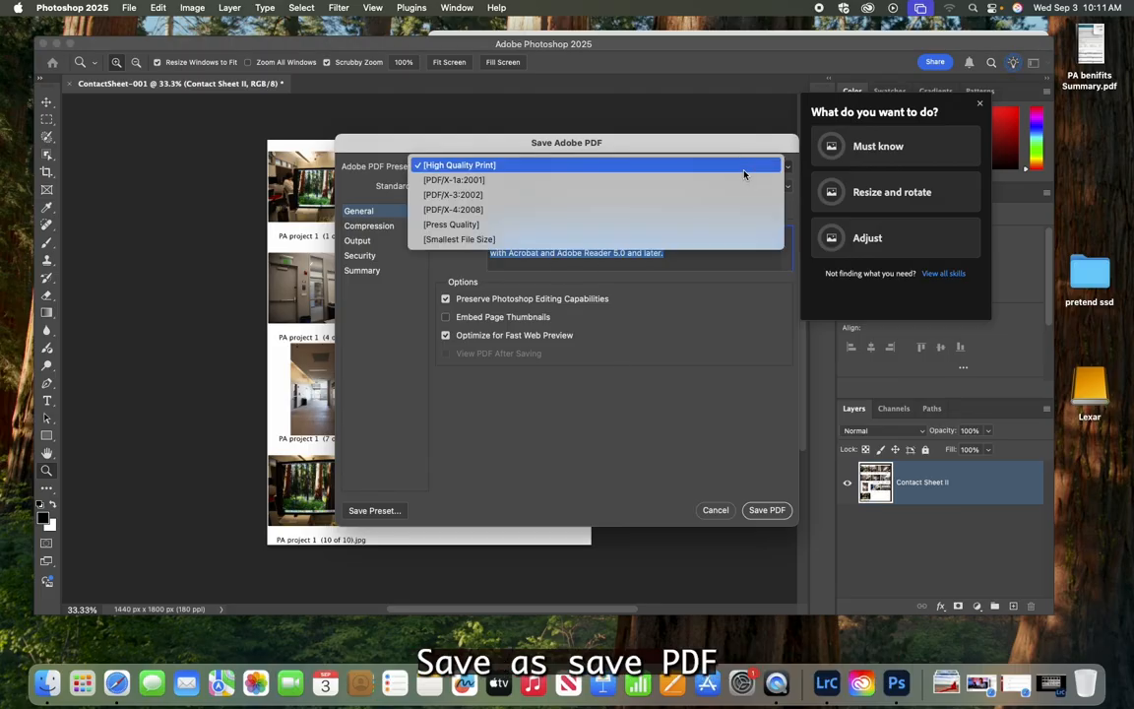
pyautogui.click(706, 336)
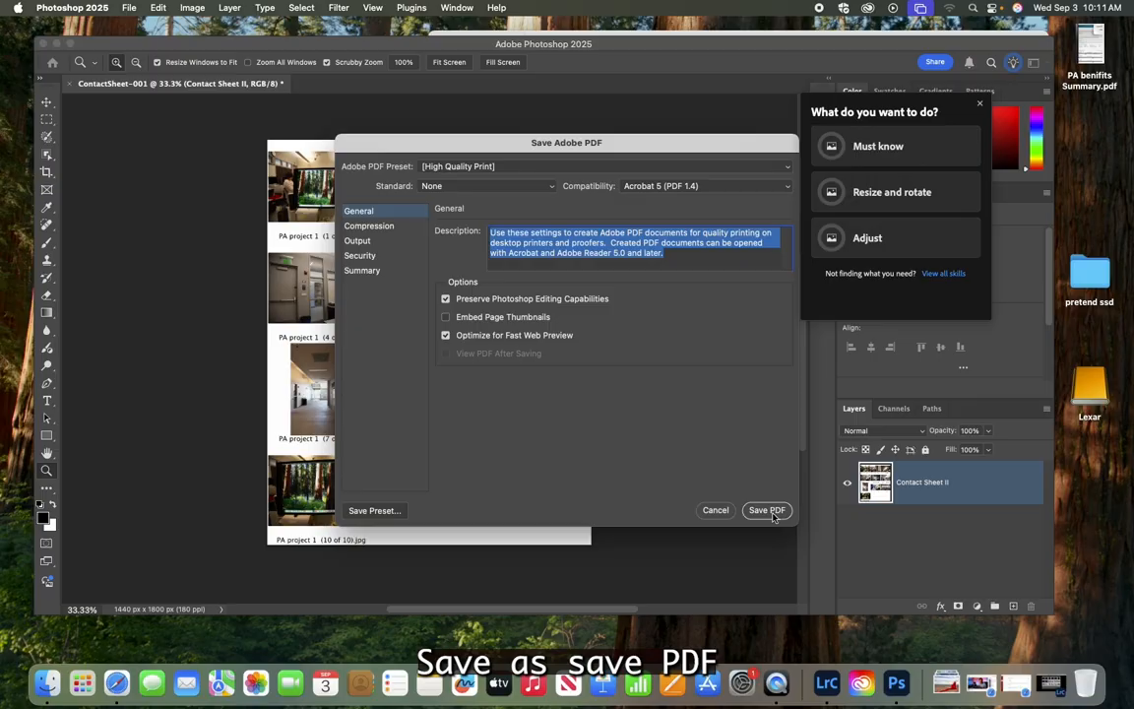
pyautogui.click(767, 510)
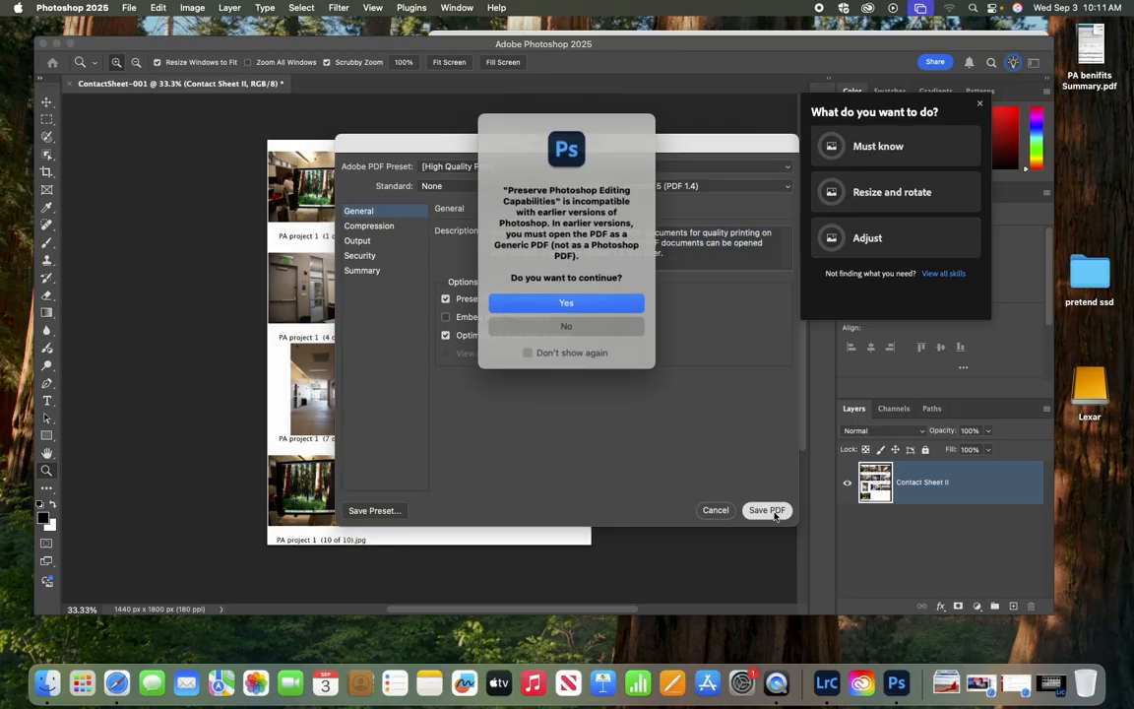
pyautogui.click(569, 304)
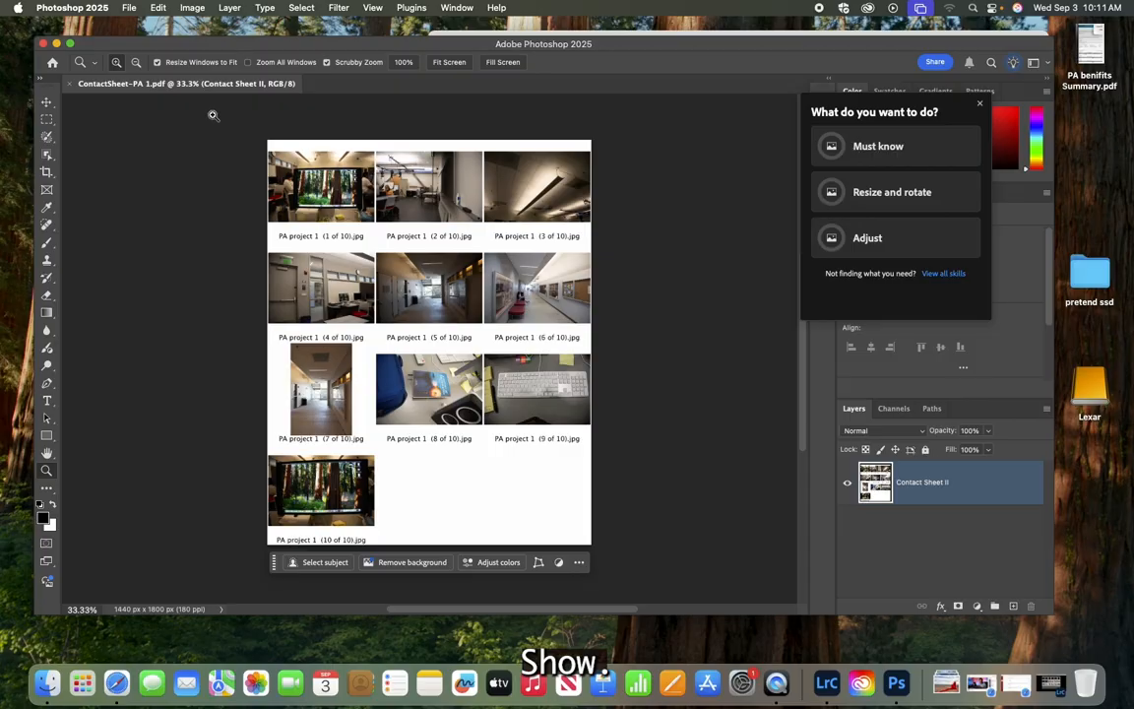
# - Minimise Photoshop and locate ContactSheet-PA 1.pdf in the project 1 folder of pretend ssd in Finder
pyautogui.click(56, 44)
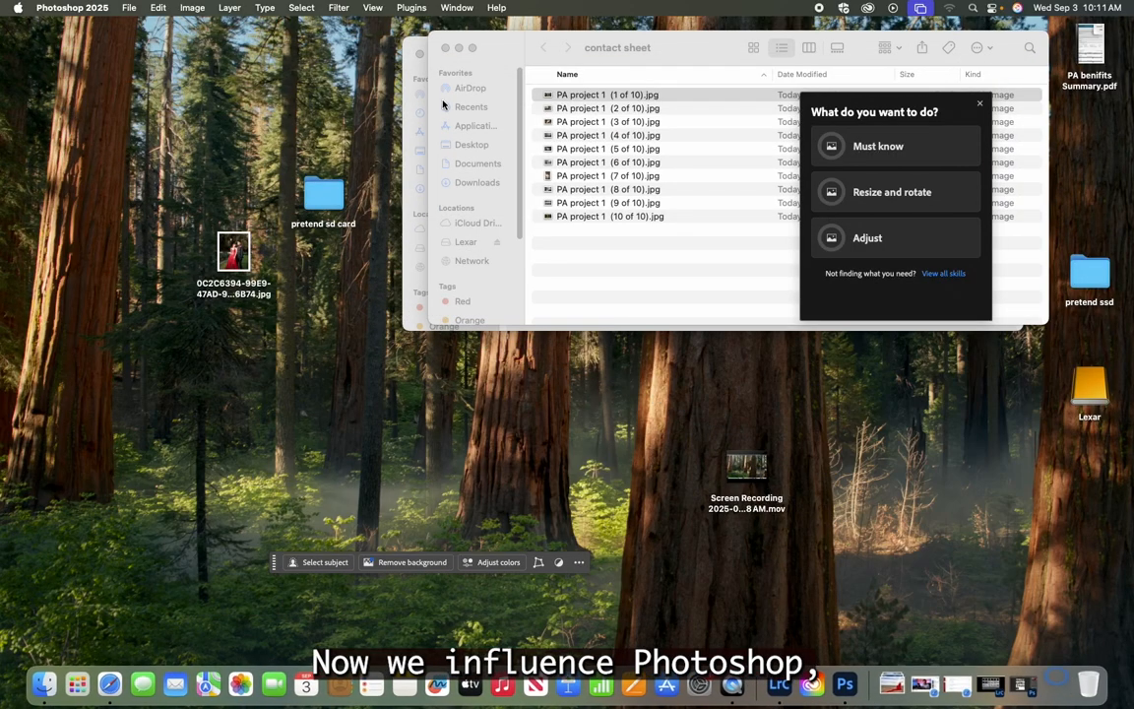
pyautogui.moveTo(469, 46); pyautogui.dragTo(349, 117)
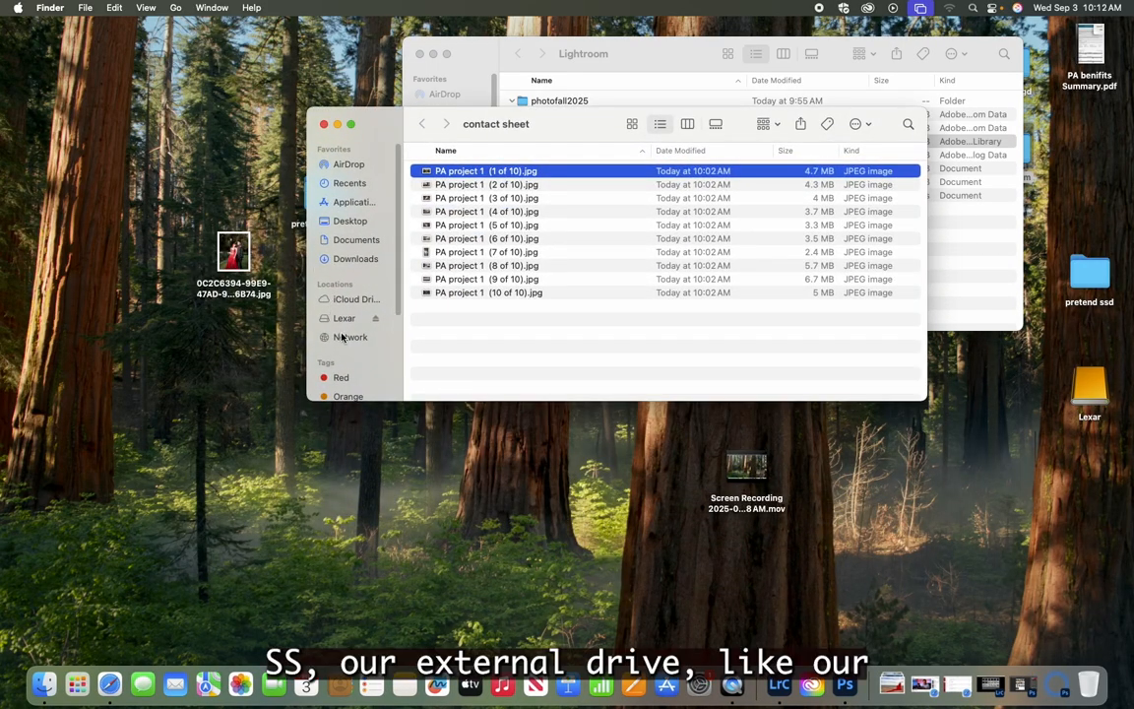
pyautogui.click(352, 222)
pyautogui.click(472, 214)
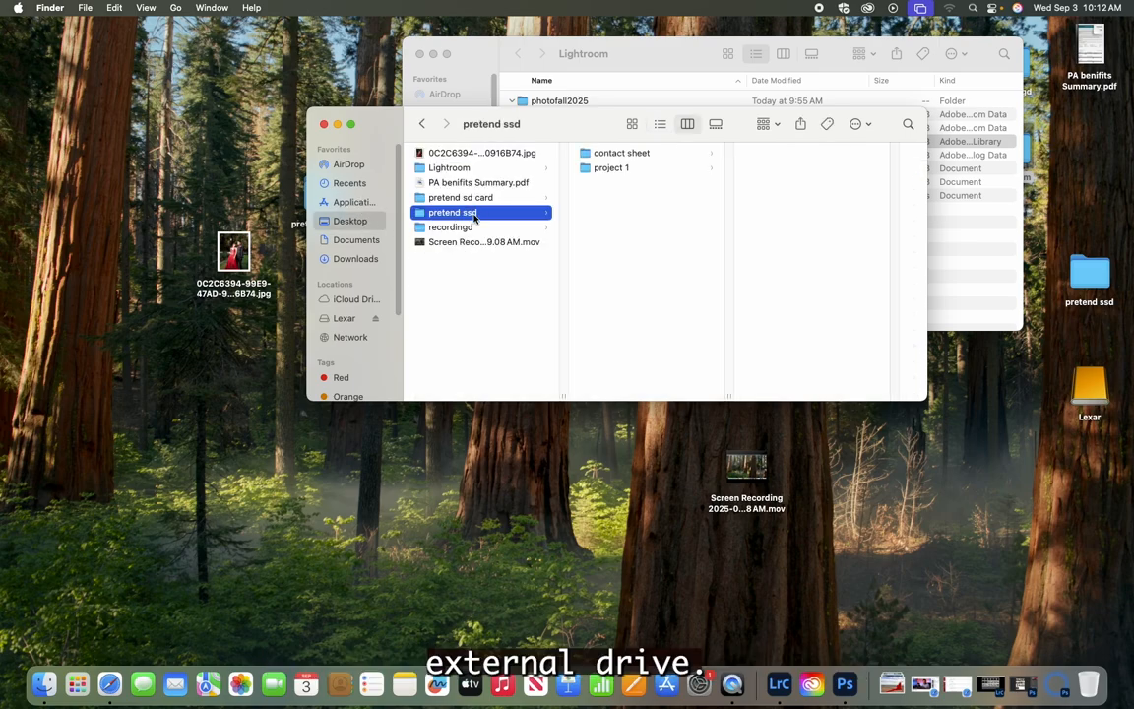
pyautogui.click(608, 170)
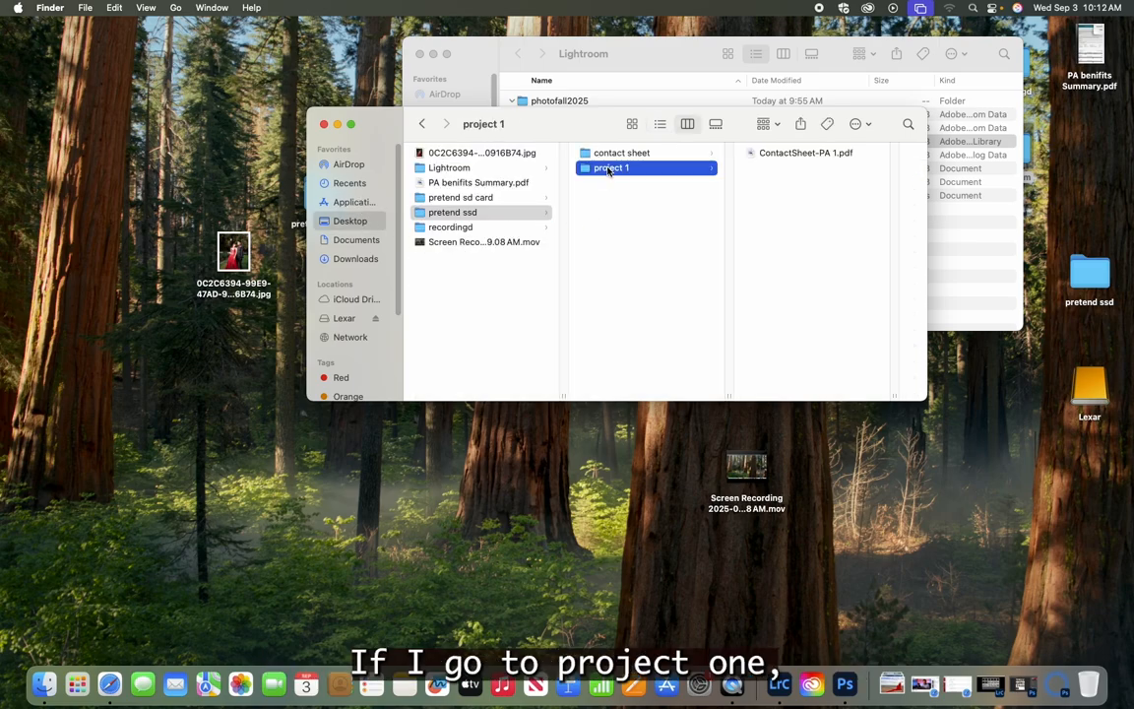
pyautogui.click(793, 153)
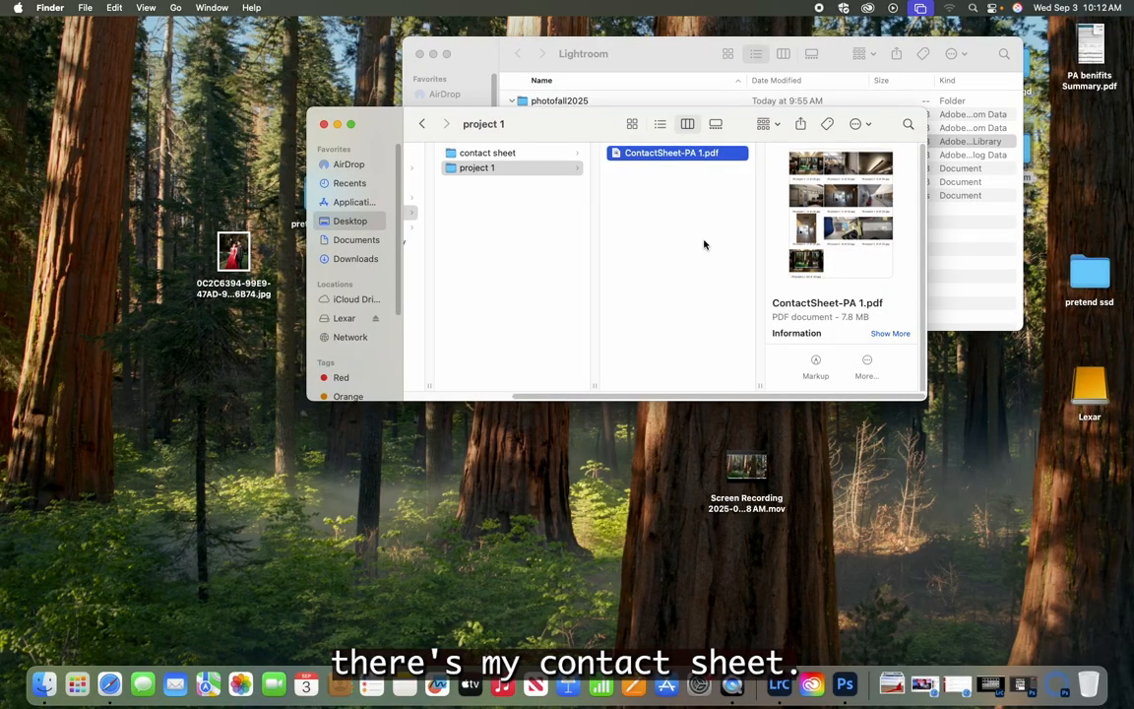
# - Open ContactSheet-PA 1.pdf in Preview, look through its photos and close it again
pyautogui.doubleClick(652, 156)
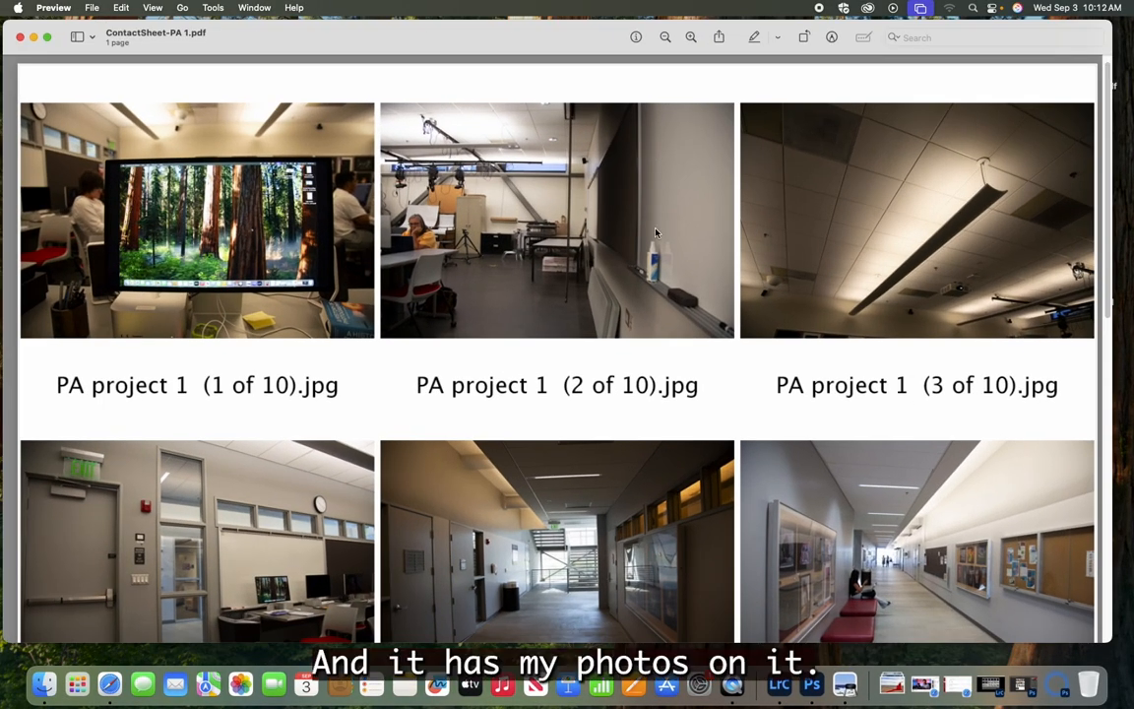
pyautogui.scroll(-2, 648, 229)
pyautogui.scroll(-12, 648, 230)
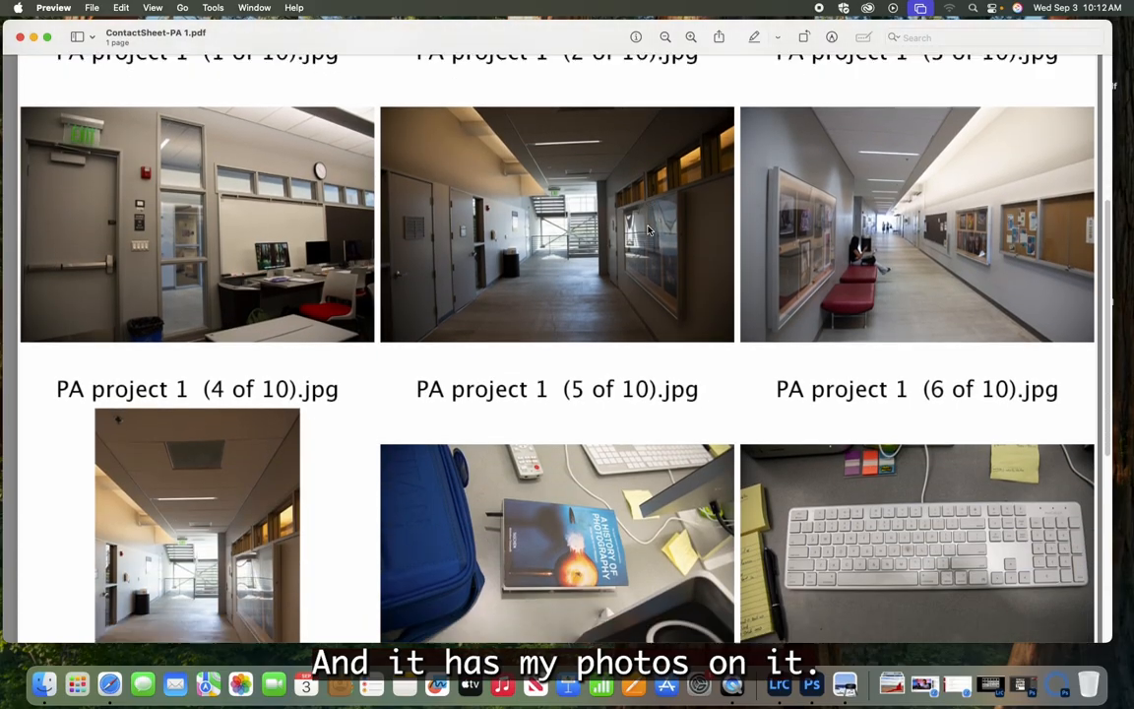
pyautogui.scroll(12, 648, 230)
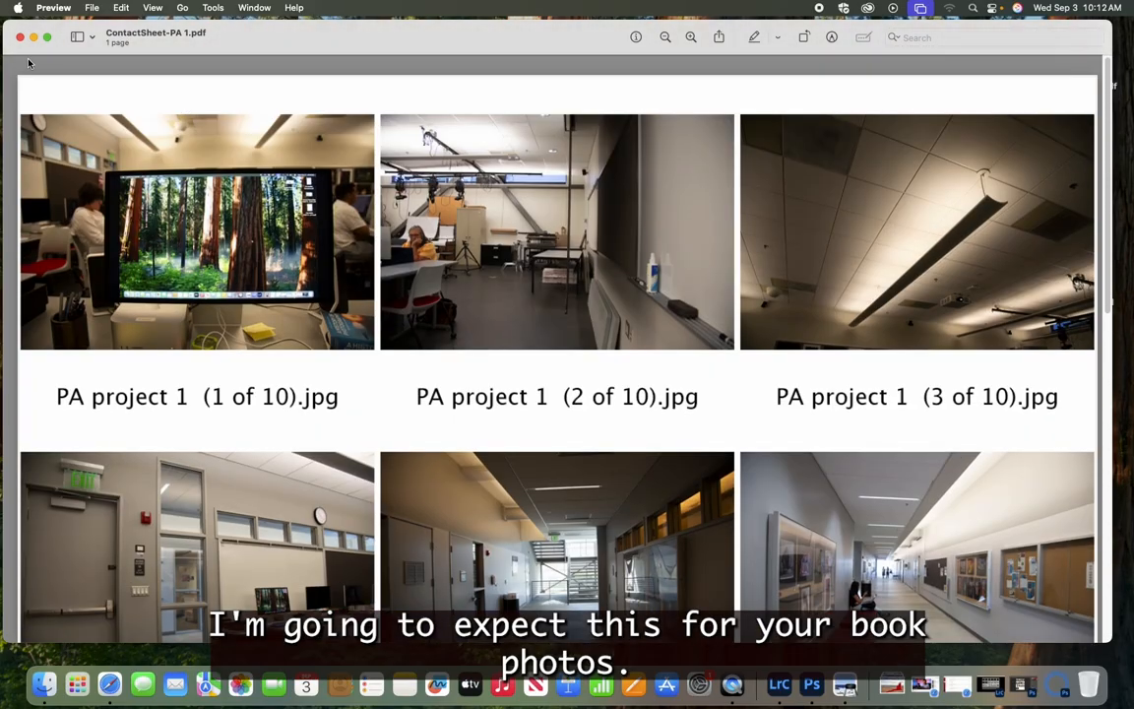
pyautogui.click(19, 36)
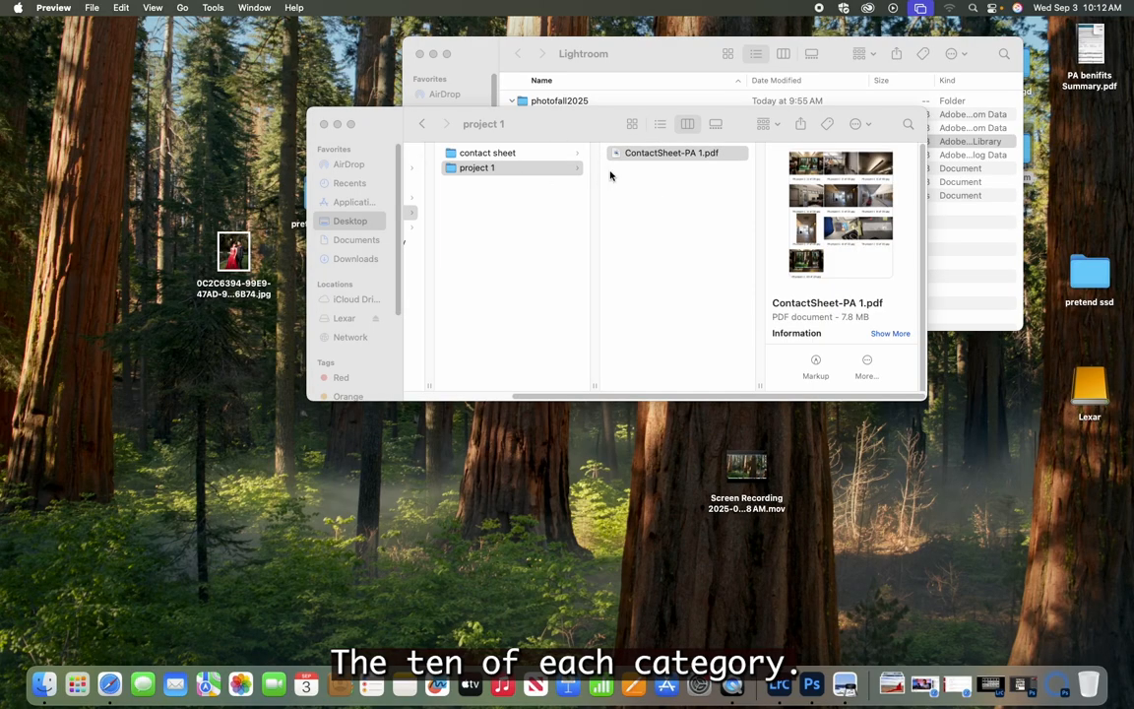
pyautogui.click(610, 175)
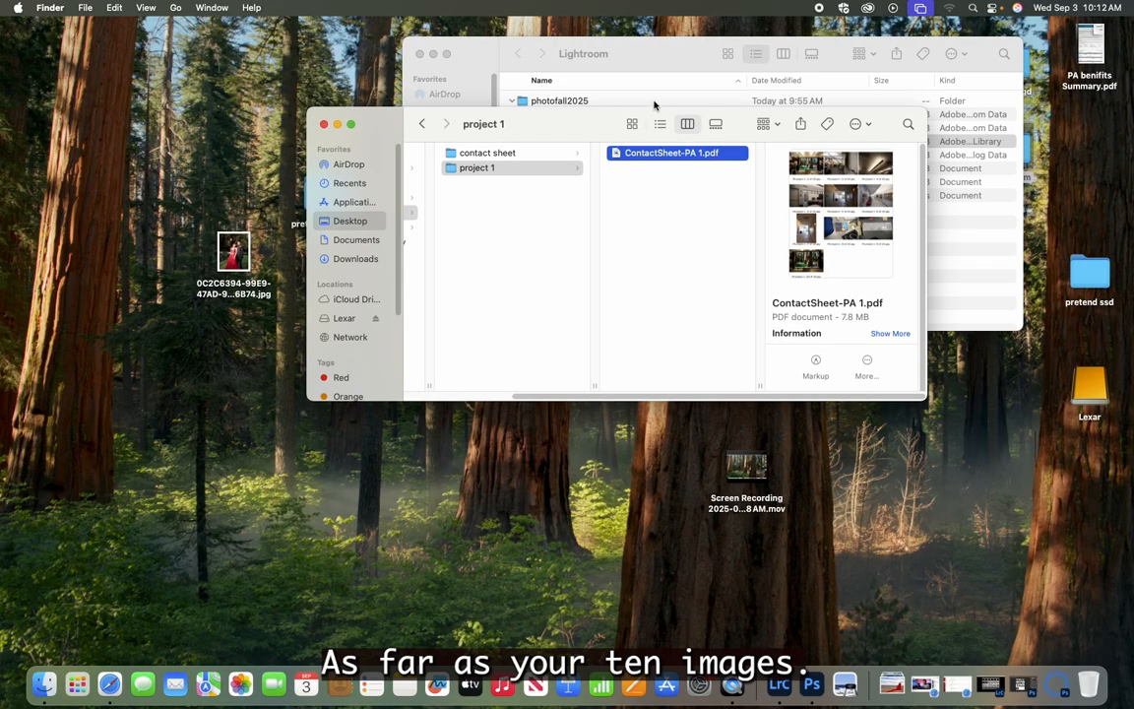
# - Switch to Lightroom Classic, clear the current selection and select only photo 16, the book on the desk
pyautogui.click(778, 689)
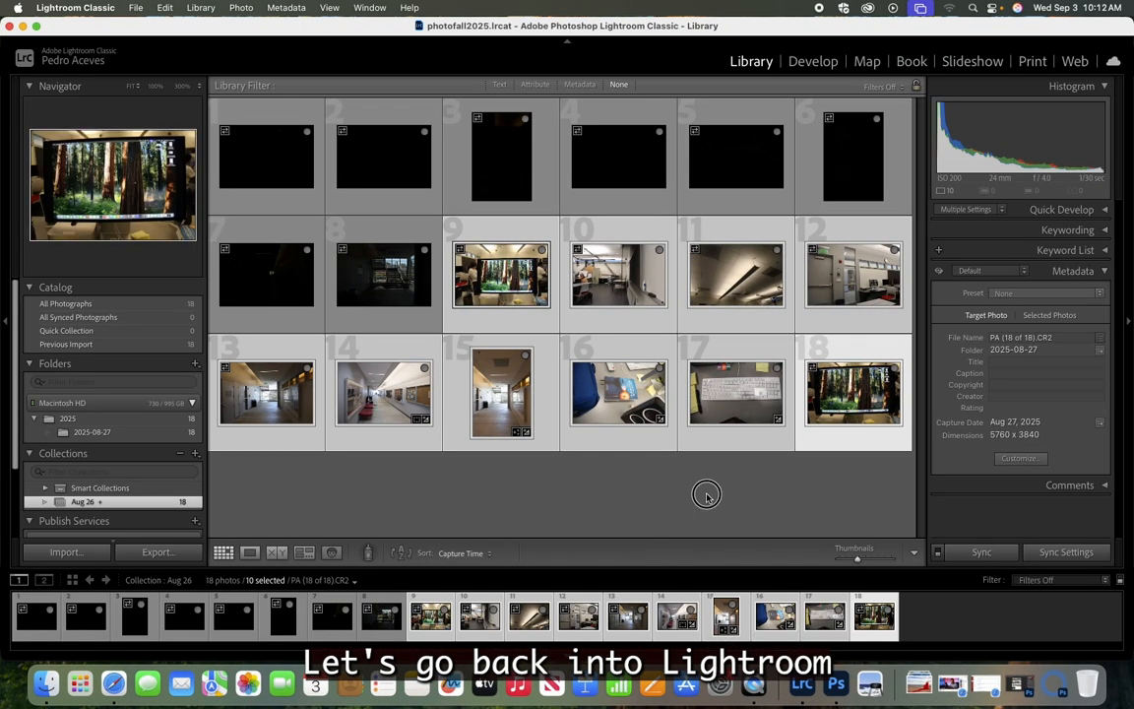
pyautogui.click(705, 494)
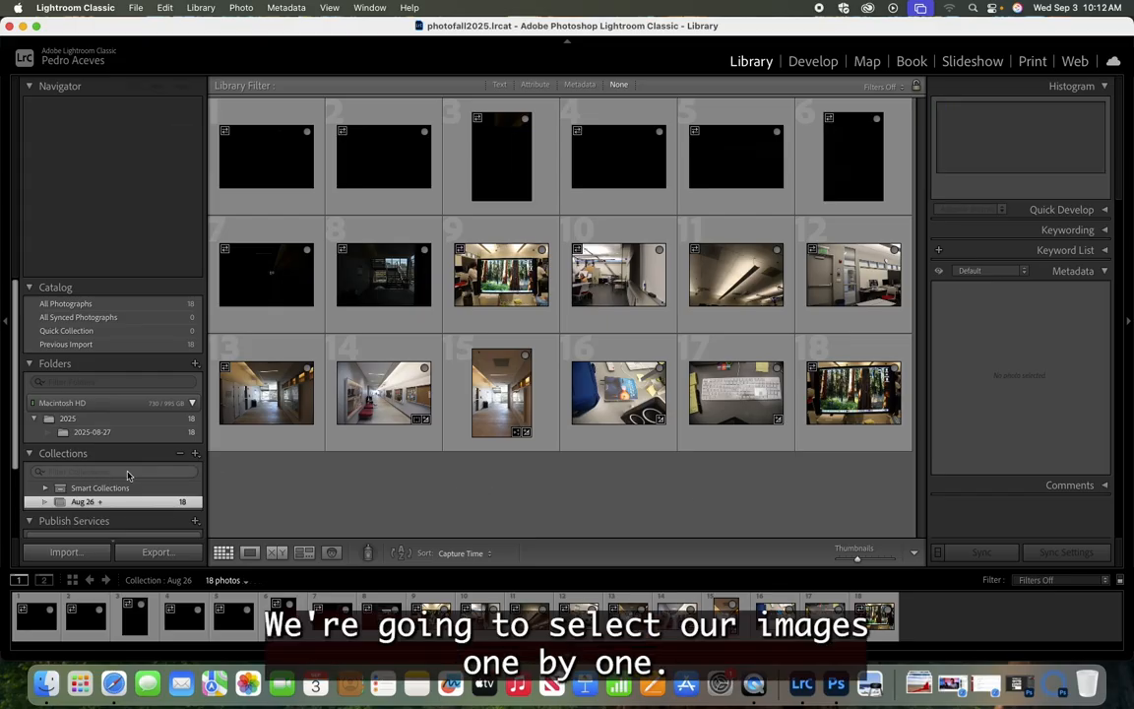
pyautogui.click(853, 403)
pyautogui.click(734, 396)
pyautogui.click(607, 398)
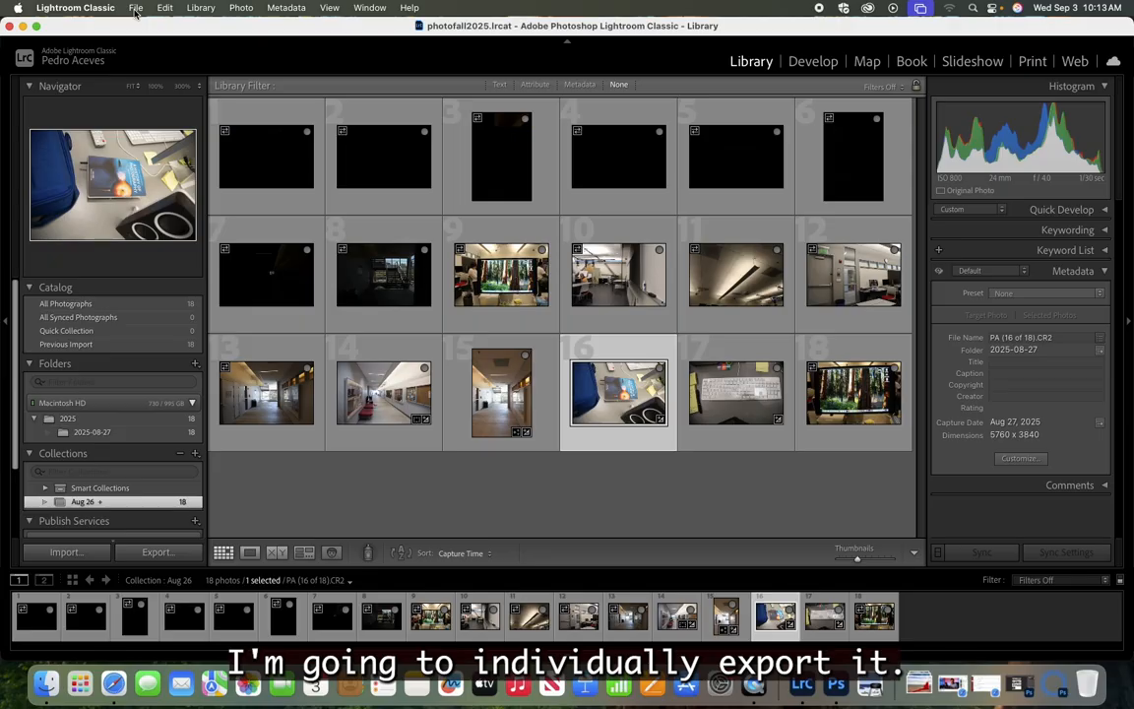
# - Start exporting the selected photo and choose the project 1 folder inside pretend ssd as its destination
pyautogui.click(136, 8)
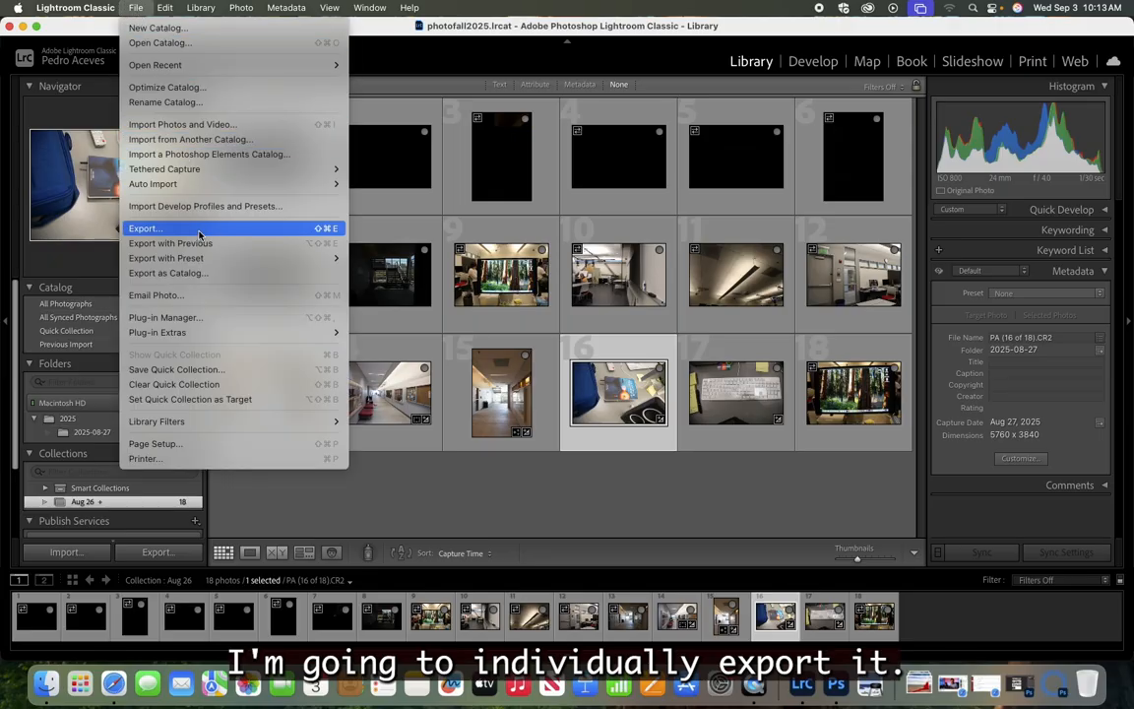
pyautogui.click(148, 228)
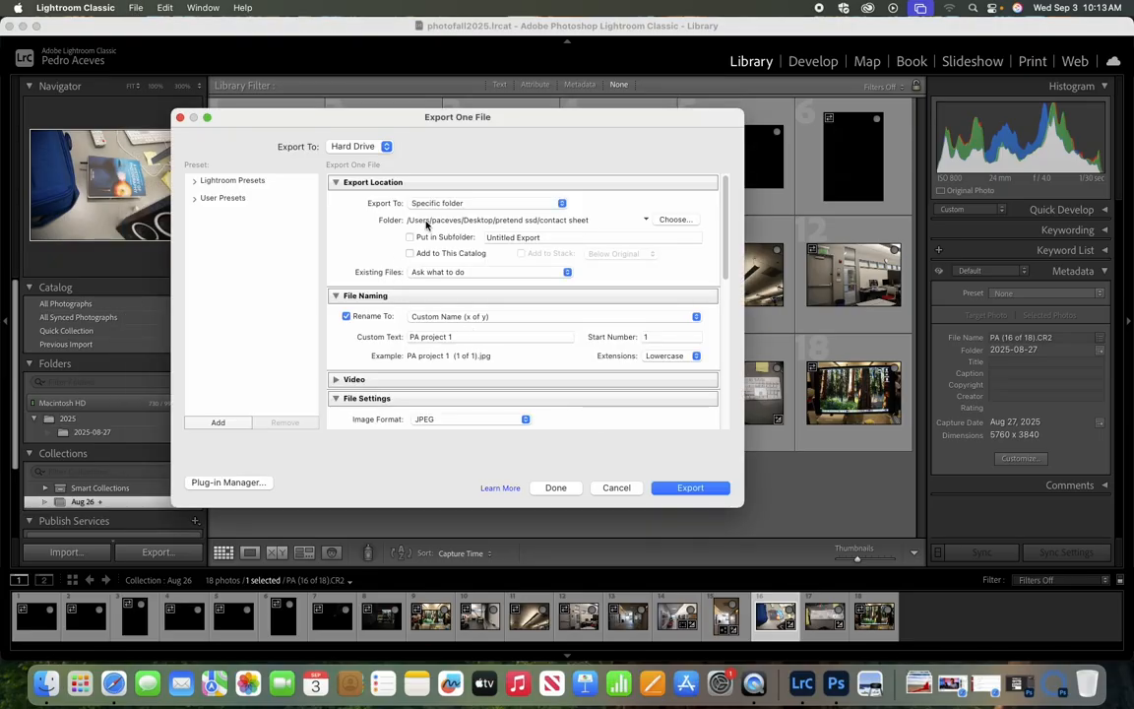
pyautogui.click(677, 220)
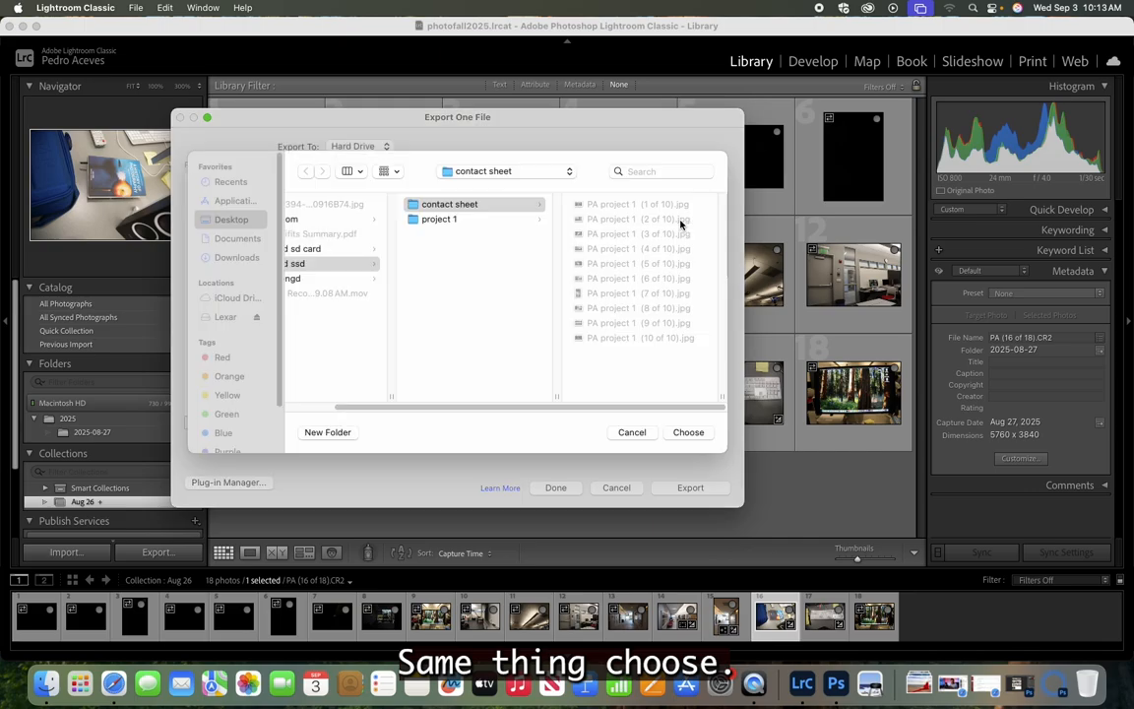
pyautogui.click(439, 226)
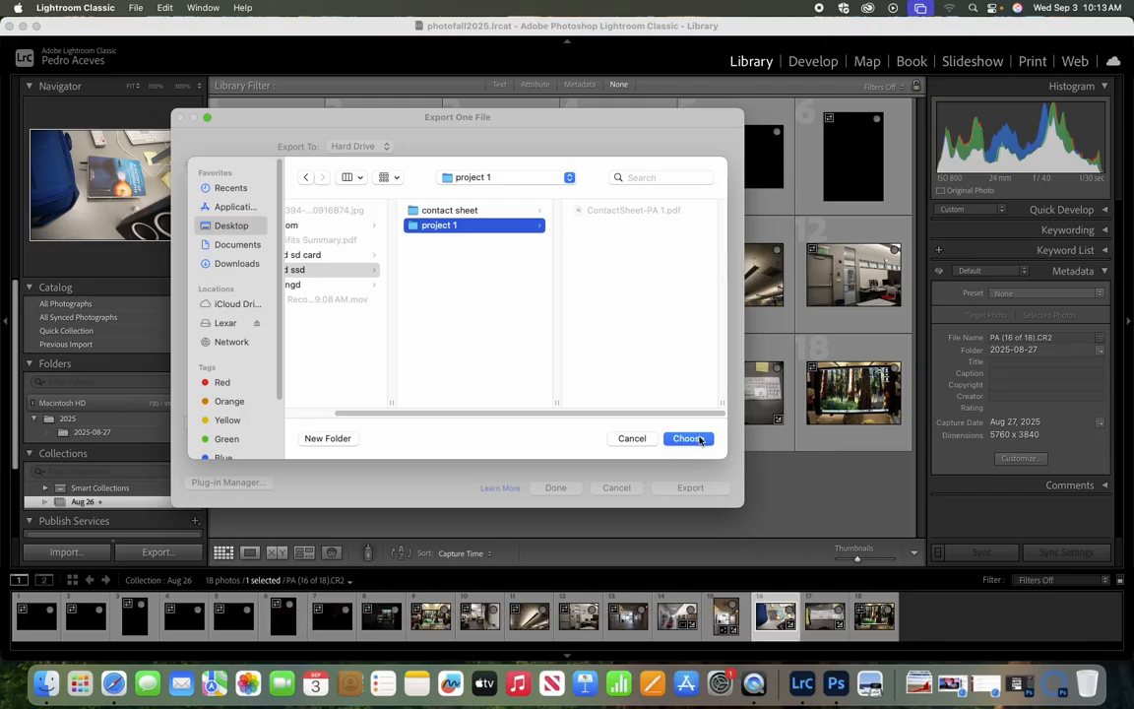
pyautogui.click(688, 438)
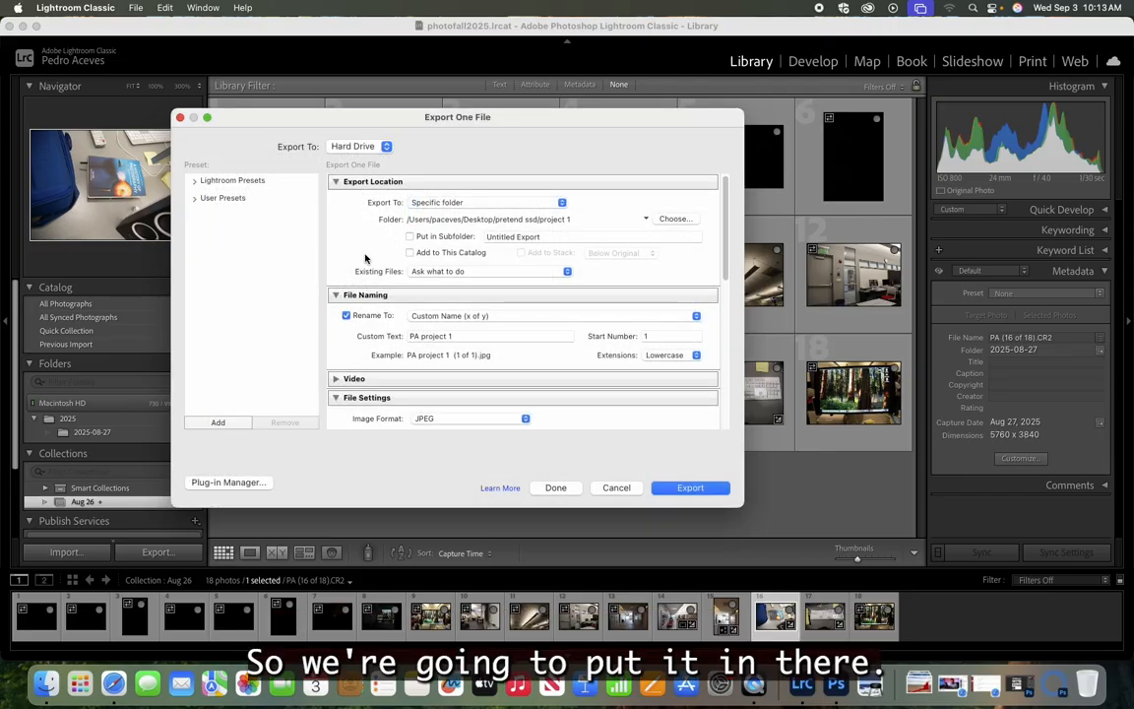
# - Change the export file naming to Custom Name with the custom text "PA Scale"
pyautogui.scroll(-3, 413, 246)
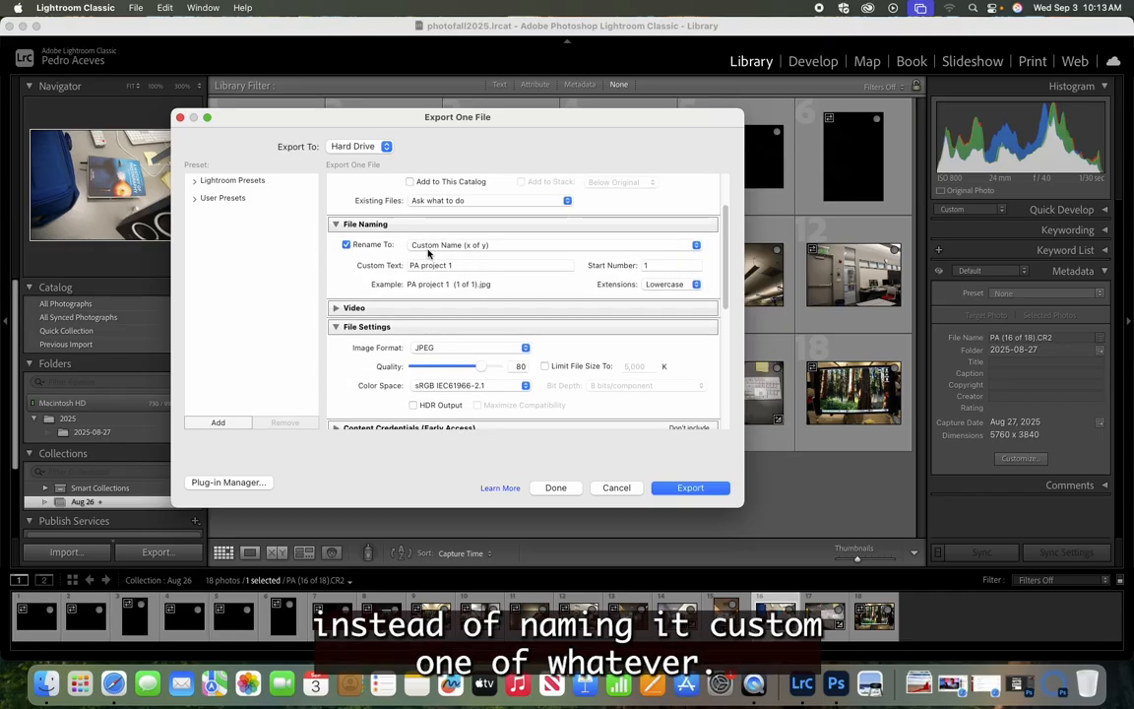
pyautogui.click(501, 247)
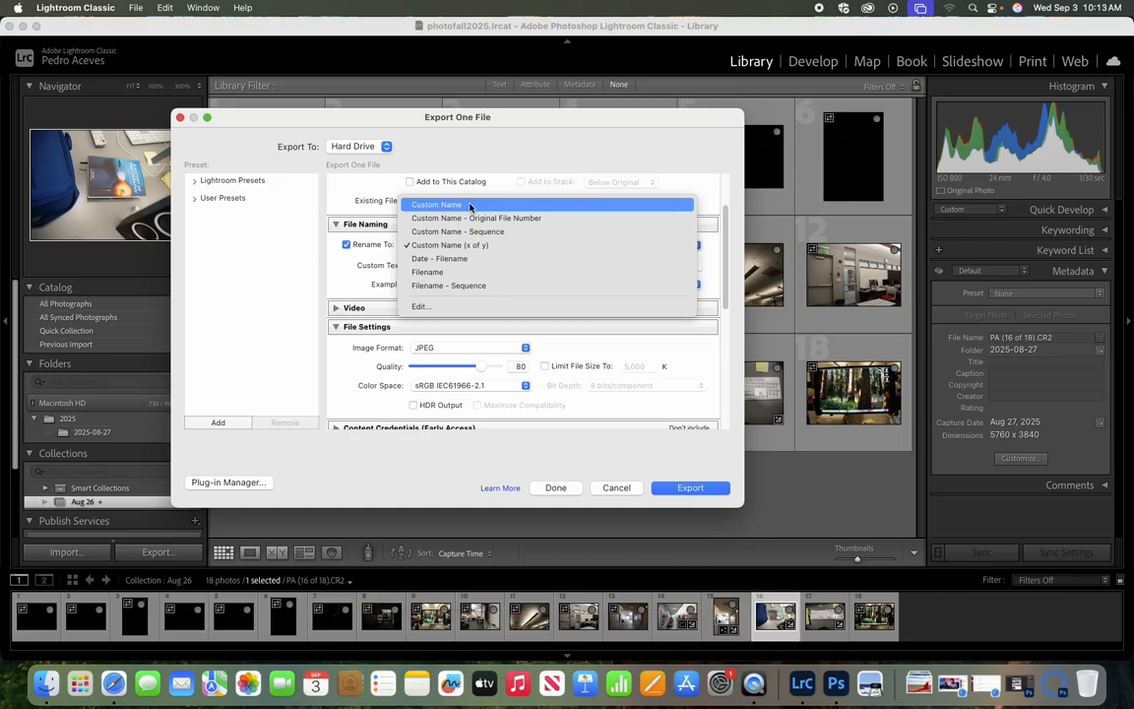
pyautogui.click(469, 205)
pyautogui.tripleClick(474, 265)
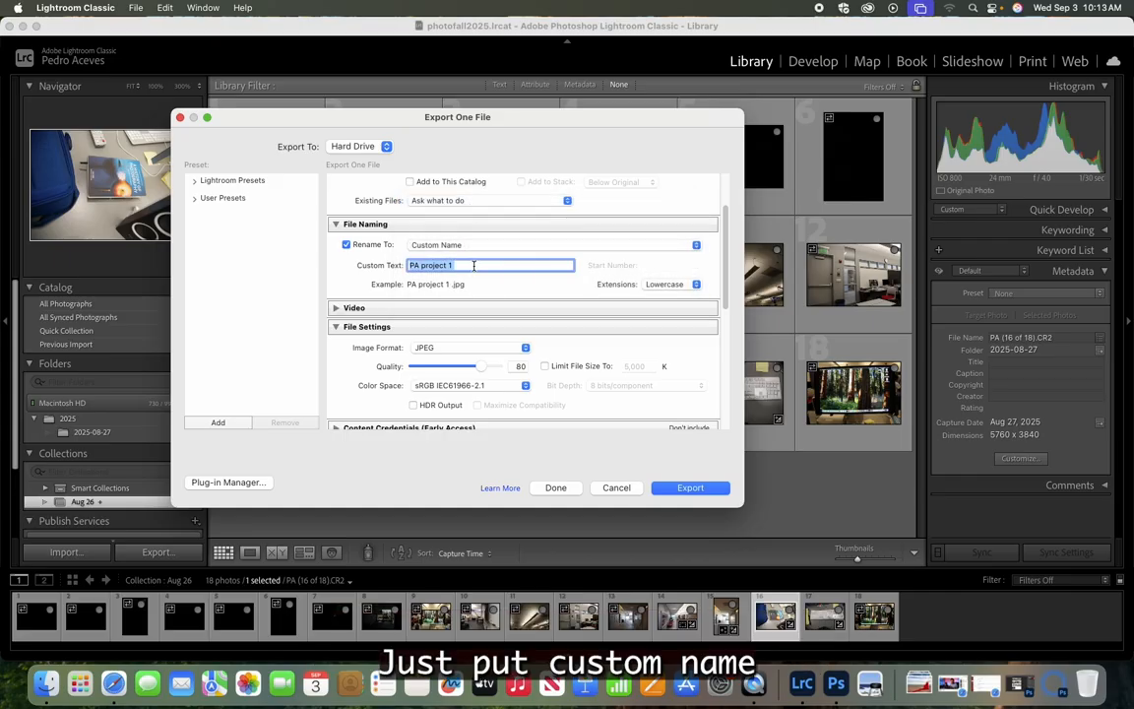
pyautogui.write('PA')
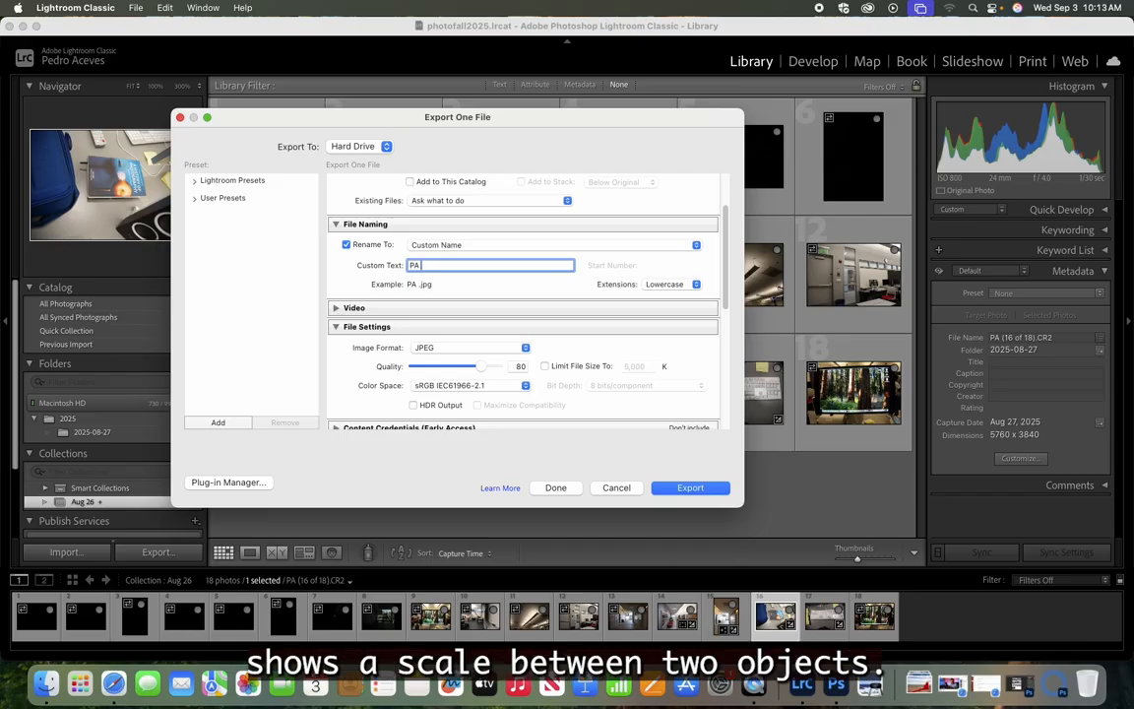
pyautogui.write('Scale')
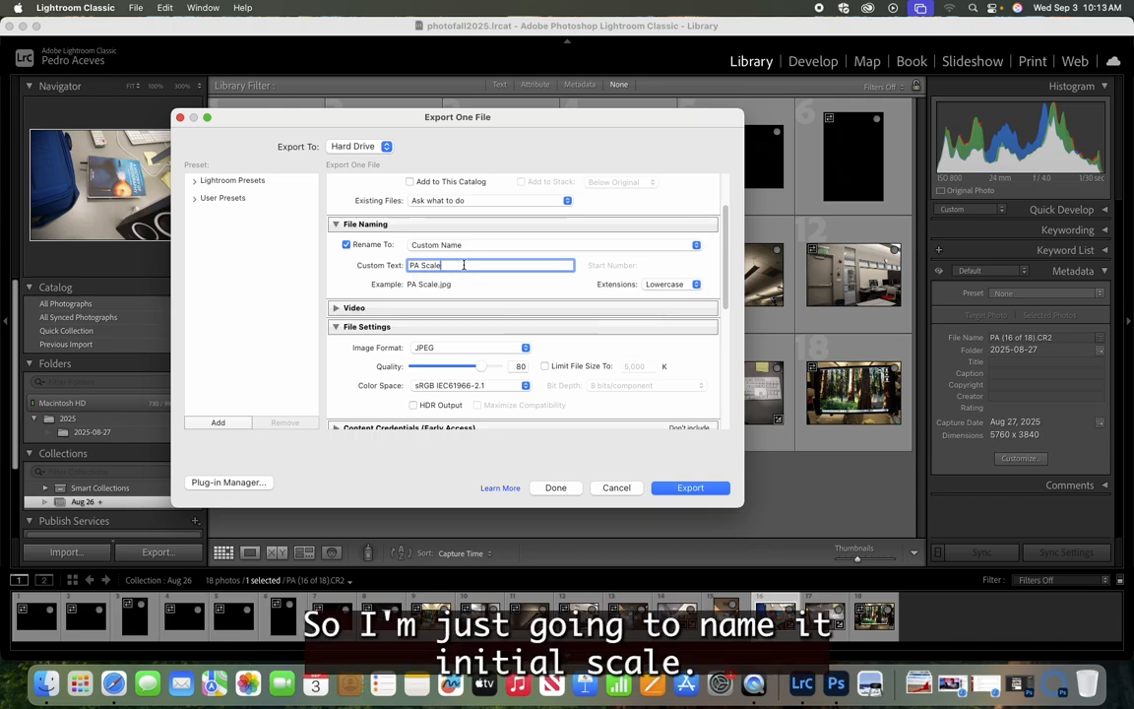
pyautogui.click(512, 283)
# - Raise the JPEG quality in the export's file settings to 100
pyautogui.scroll(-1, 587, 315)
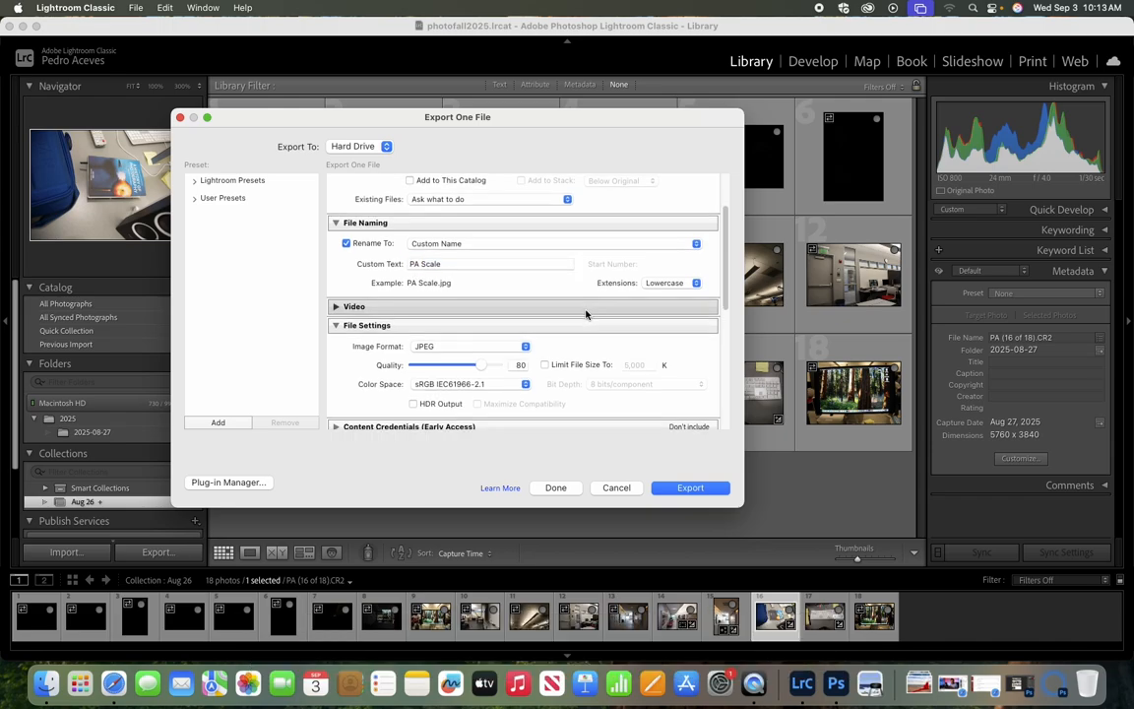
pyautogui.scroll(-2, 559, 336)
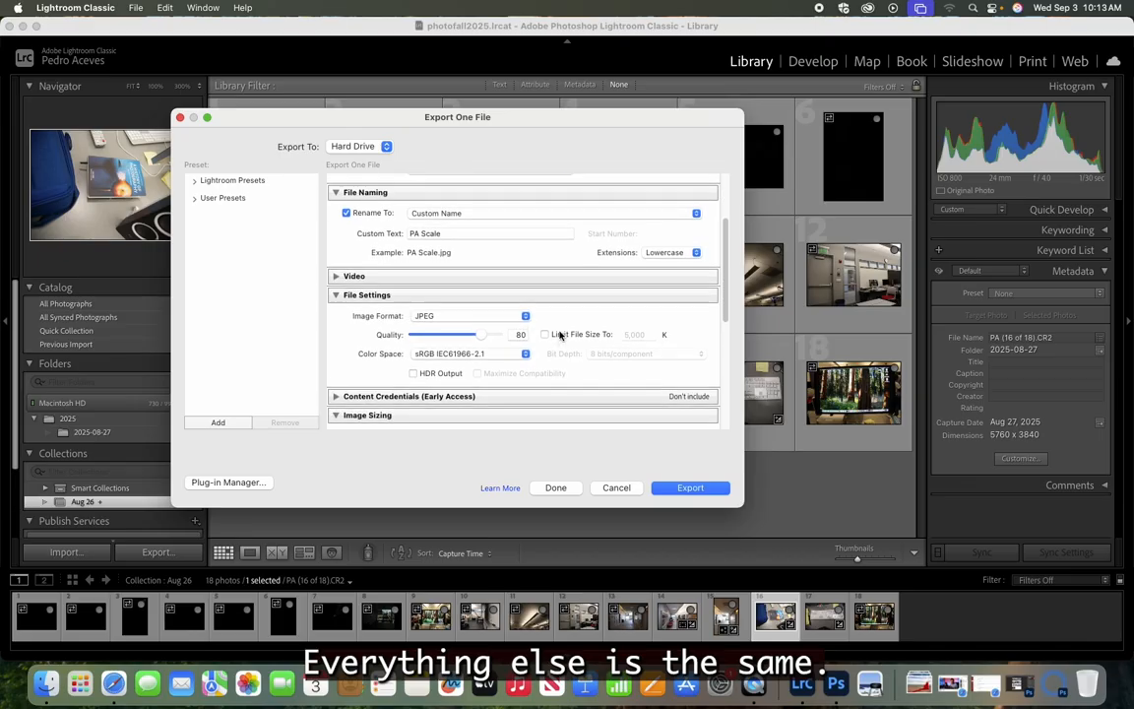
pyautogui.scroll(-1, 559, 336)
pyautogui.moveTo(479, 314); pyautogui.dragTo(504, 316)
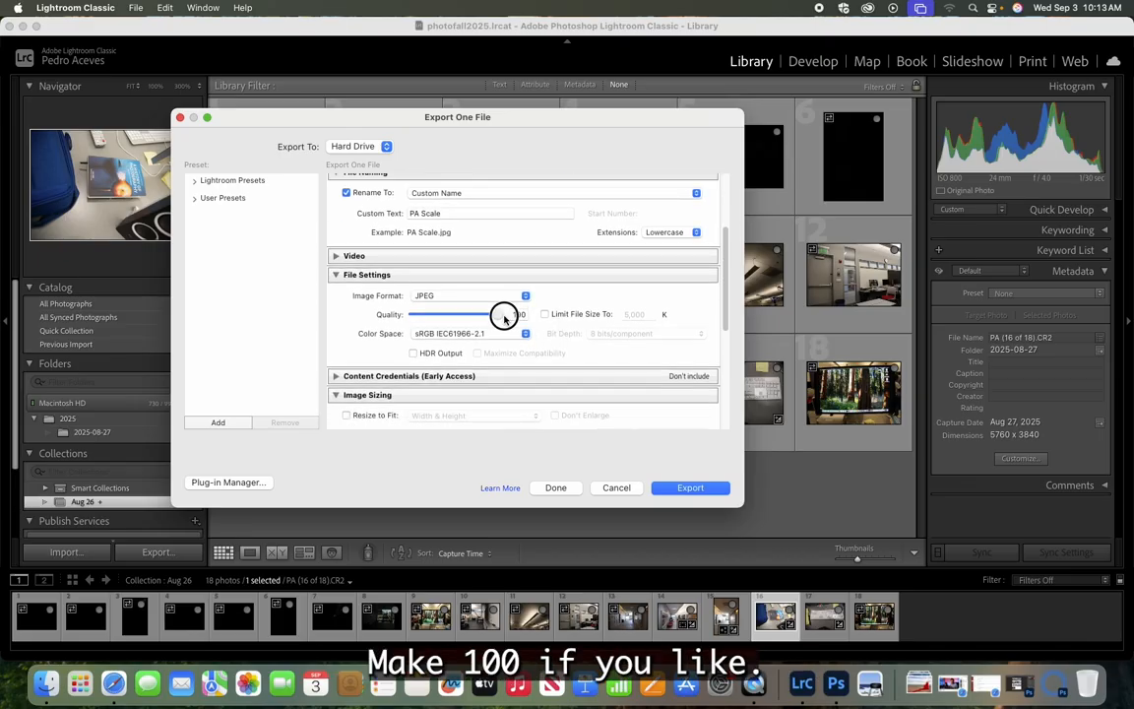
# - Check the remaining export settings down to post-processing and export the photo as PA Scale.jpg to the project 1 folder
pyautogui.scroll(-3, 551, 335)
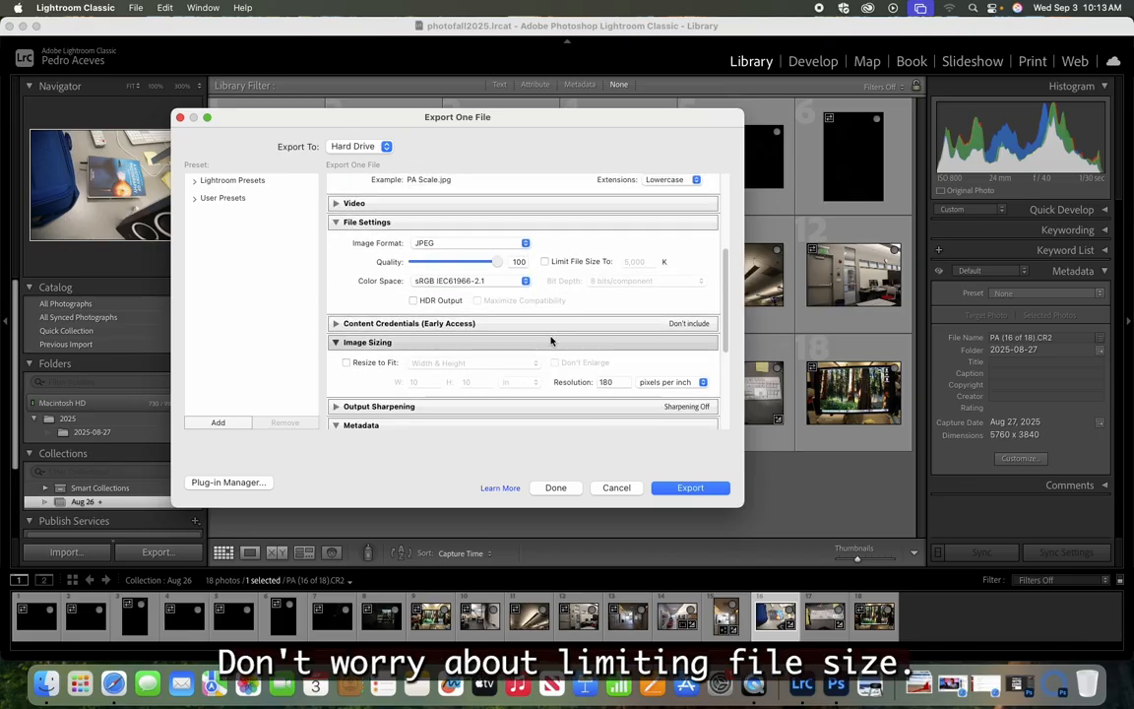
pyautogui.scroll(-8, 551, 341)
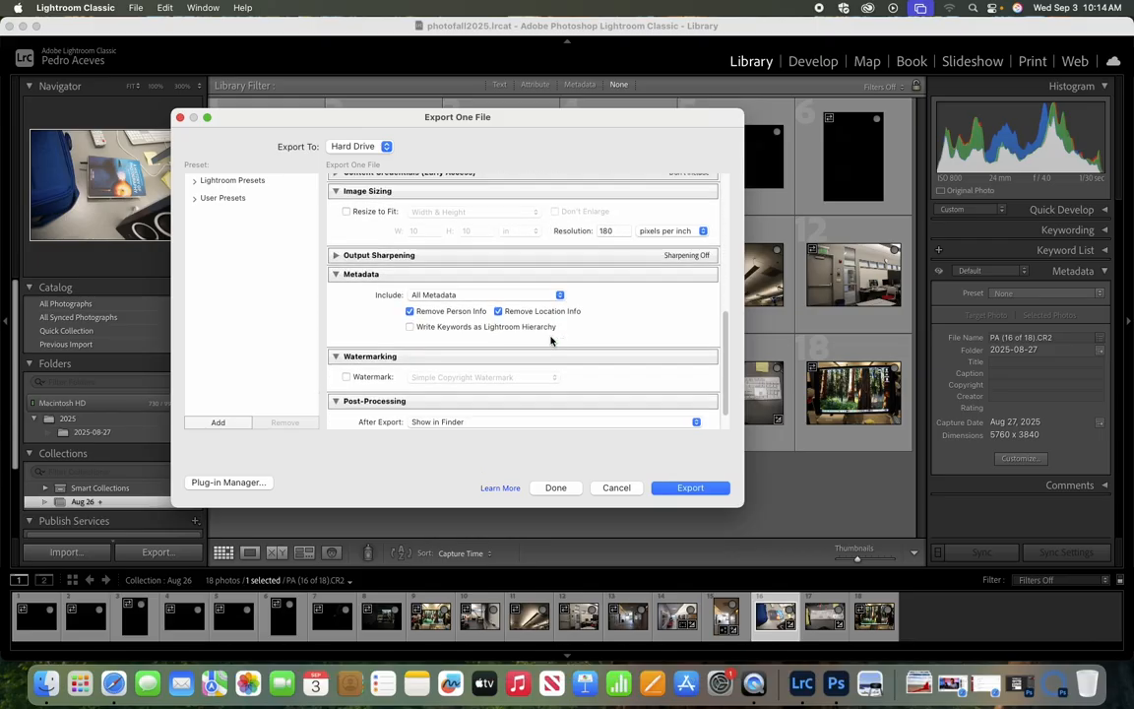
pyautogui.scroll(-2, 551, 340)
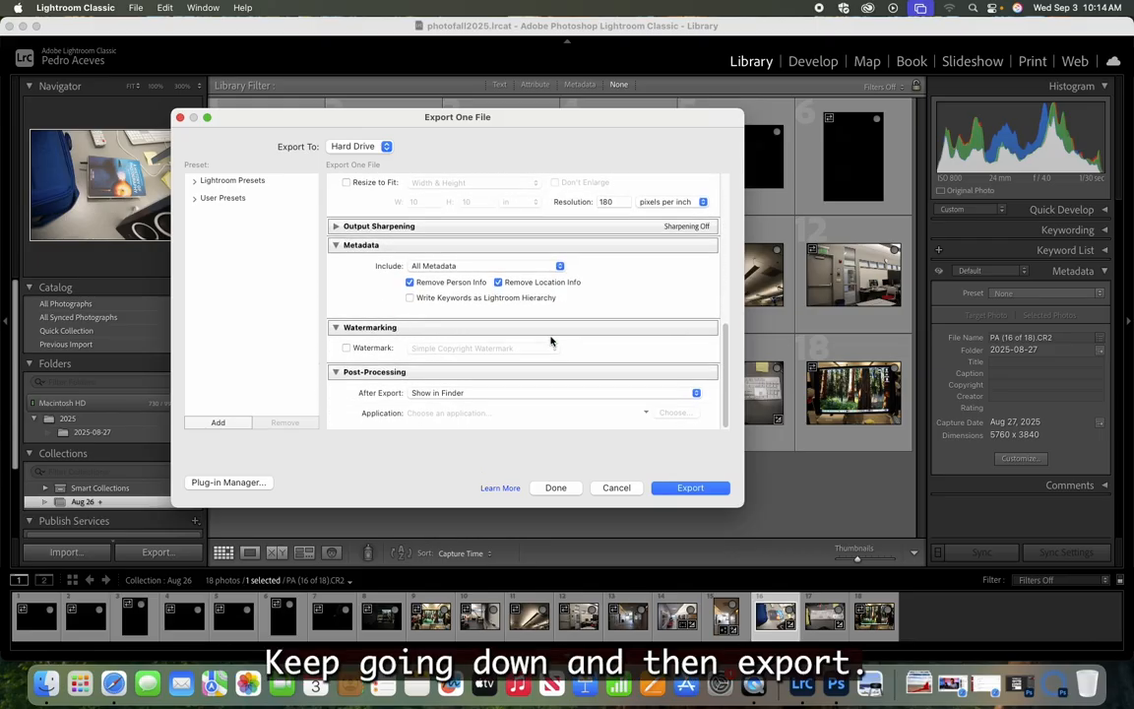
pyautogui.click(700, 490)
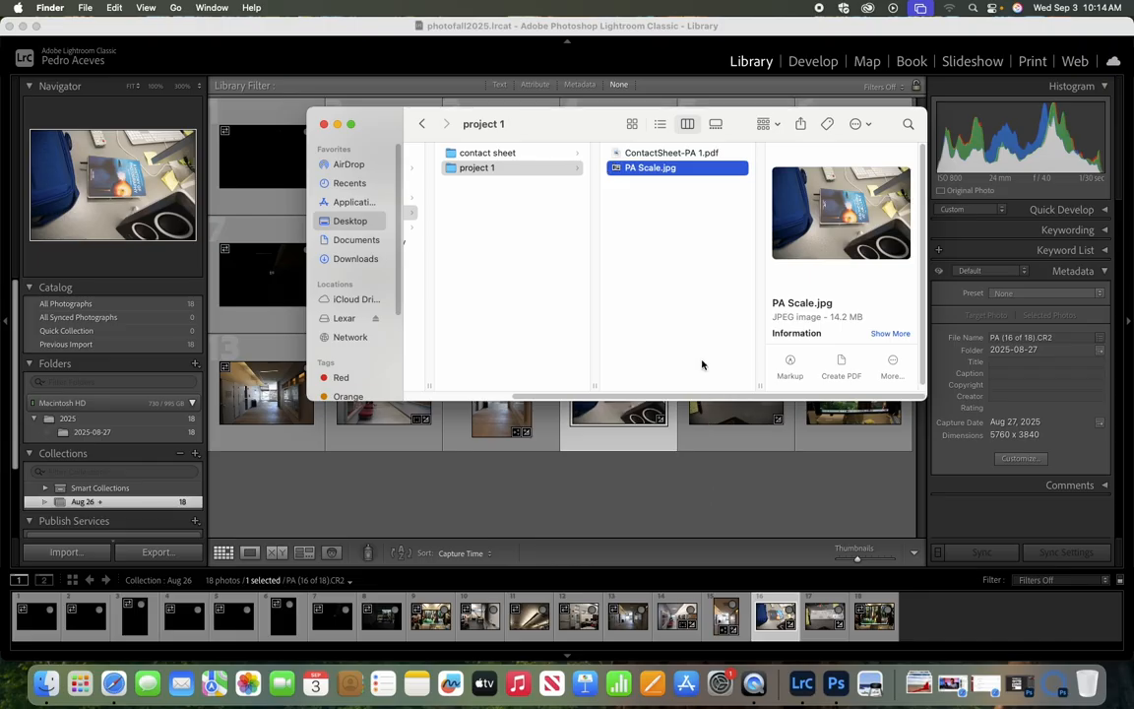
# - Preview ContactSheet-PA 1.pdf and PA Scale.jpg in the project 1 folder
pyautogui.click(530, 171)
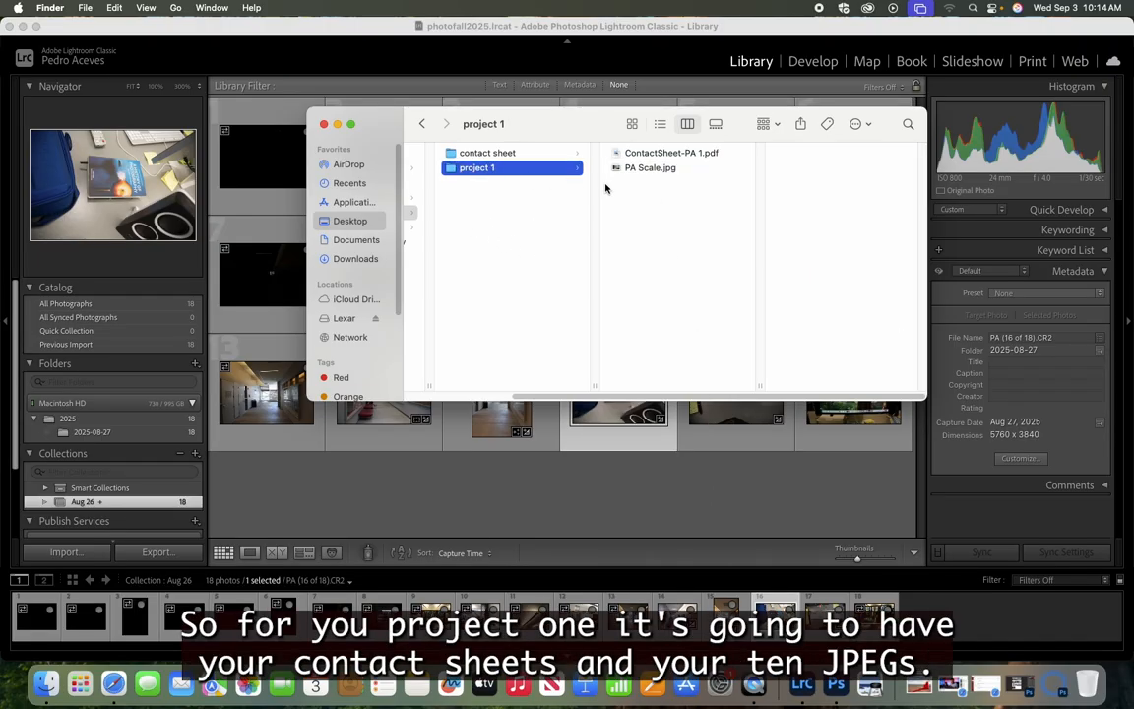
pyautogui.click(657, 154)
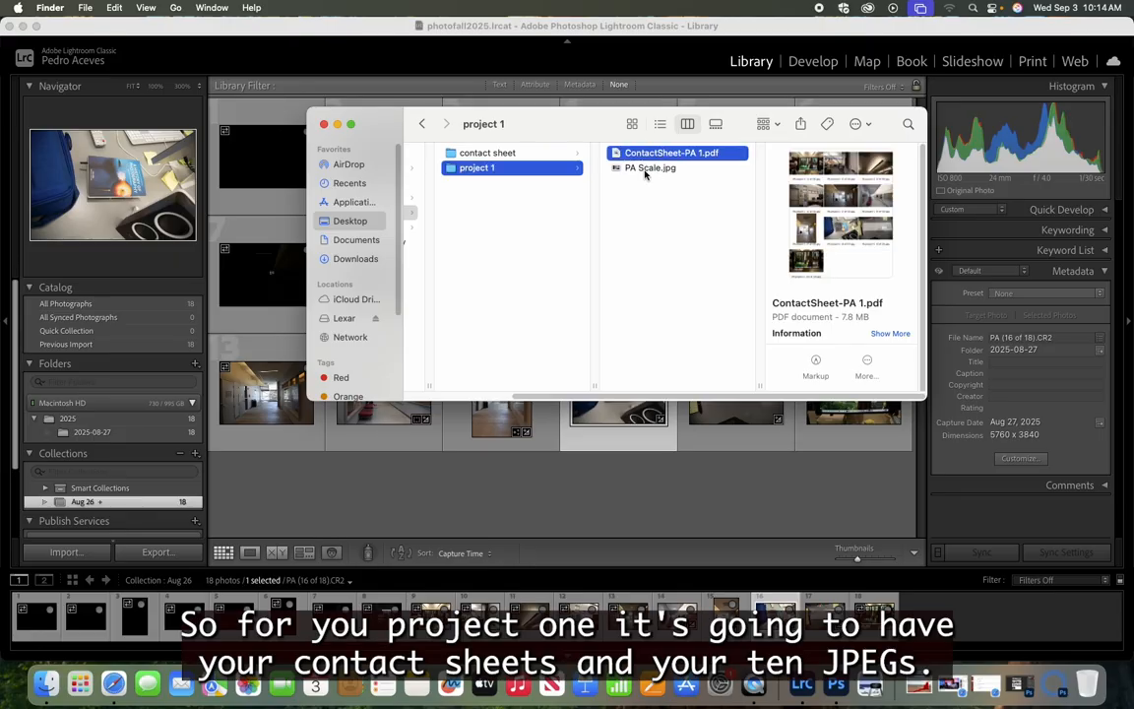
pyautogui.click(648, 170)
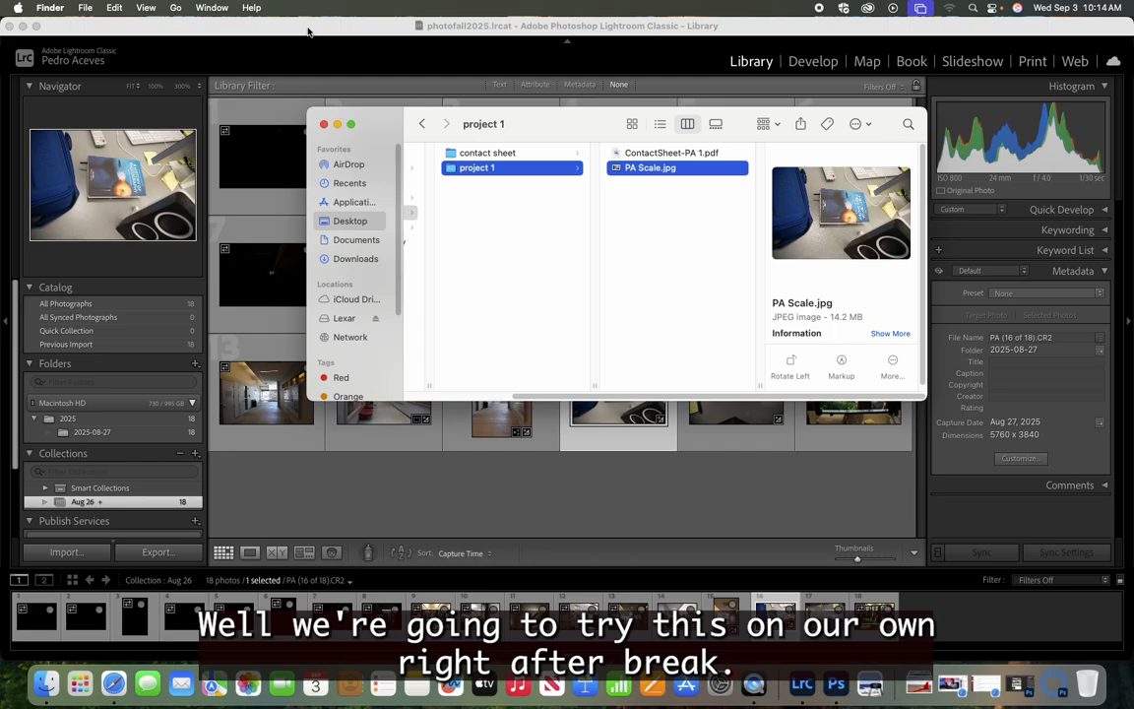
# - Minimize Lightroom Classic and the Lightroom folder window, keeping only the project 1 folder window open with no file selected
pyautogui.click(22, 27)
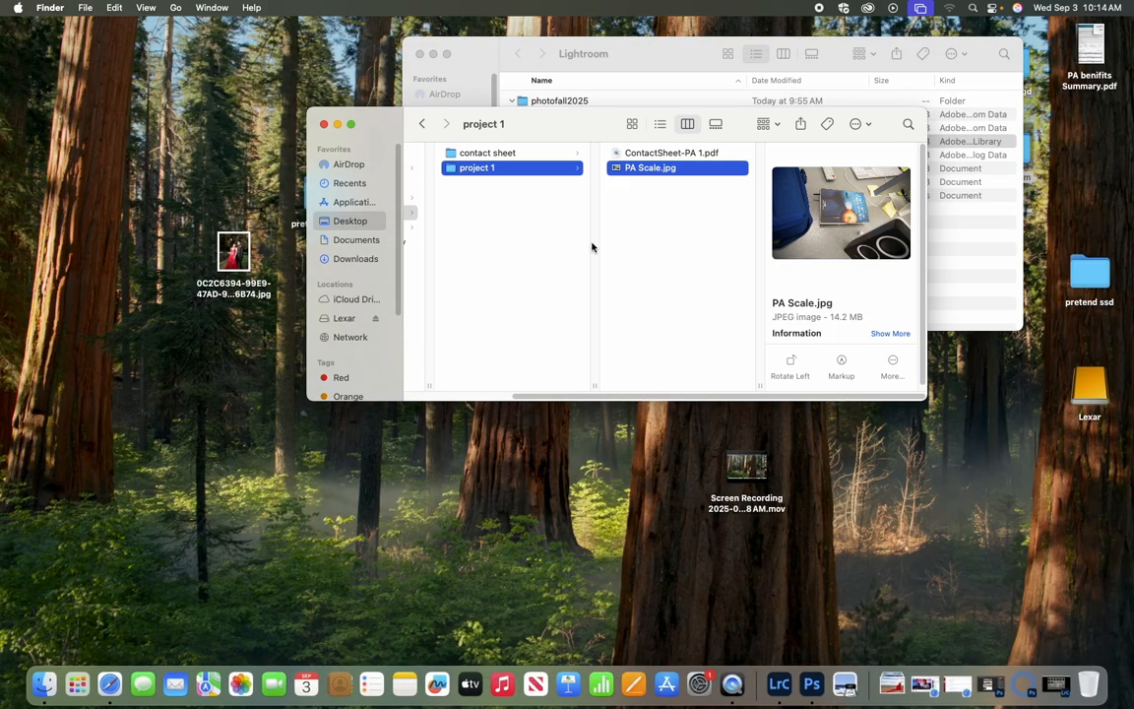
pyautogui.click(434, 54)
pyautogui.click(651, 219)
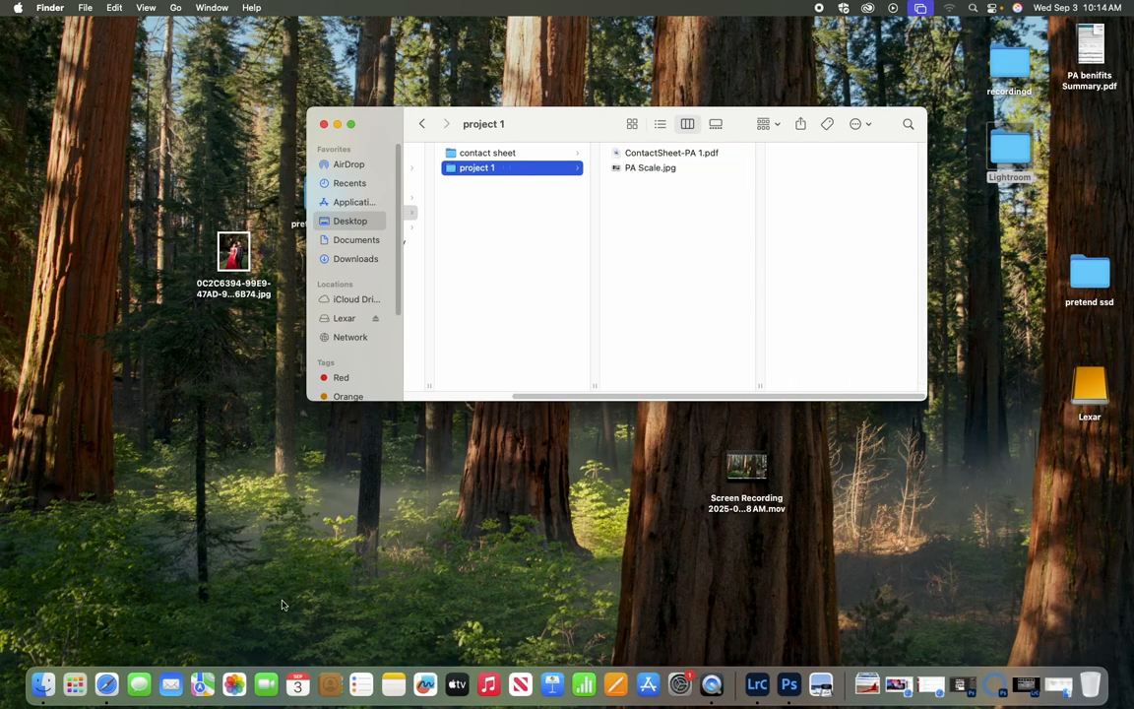
# - Select both the contact sheet PDF and the exported JPEG in the project 1 folder, and clear the selection
pyautogui.click(680, 190)
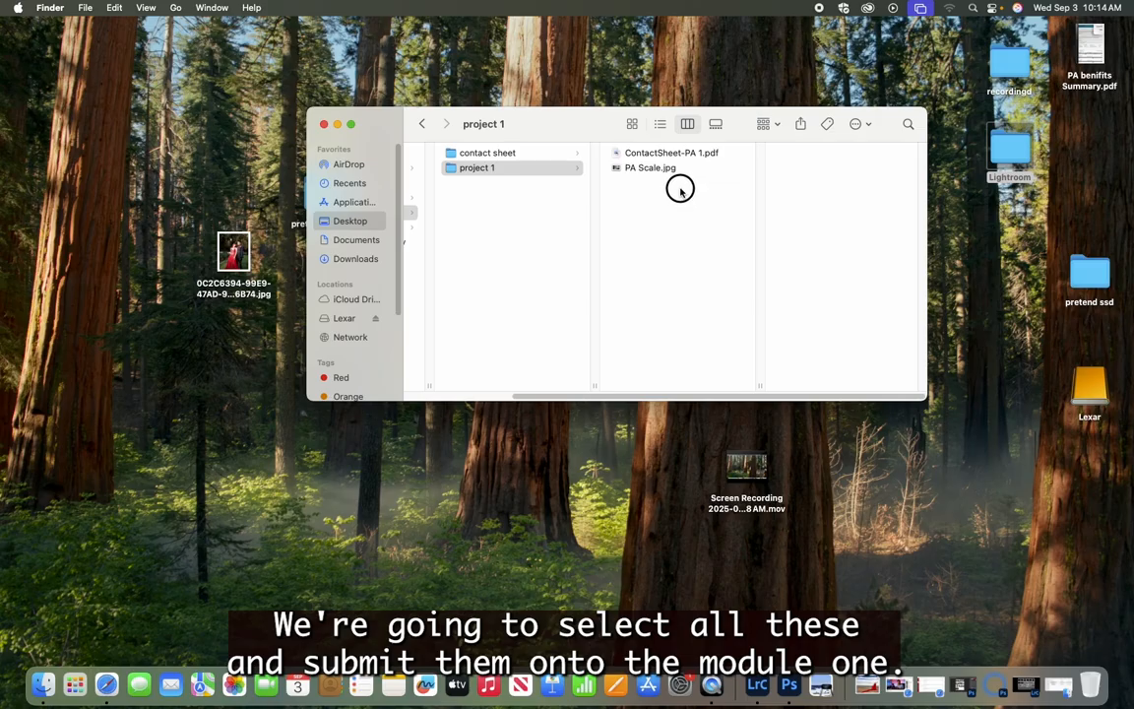
pyautogui.moveTo(680, 190); pyautogui.dragTo(657, 151)
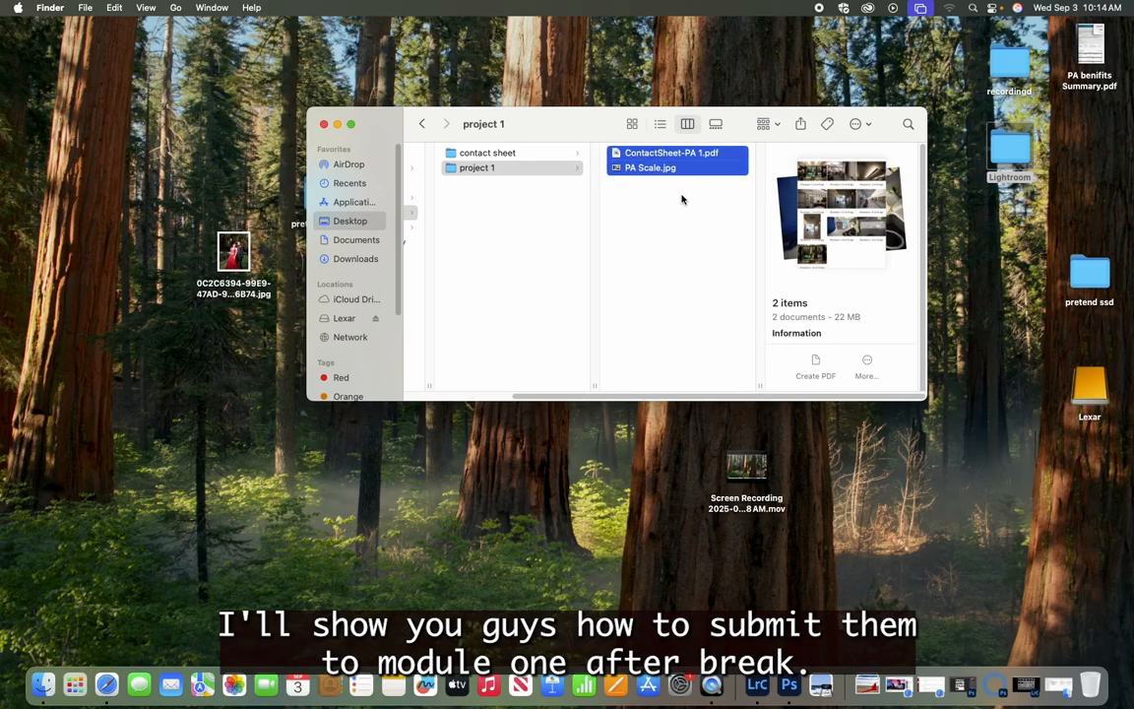
pyautogui.click(681, 200)
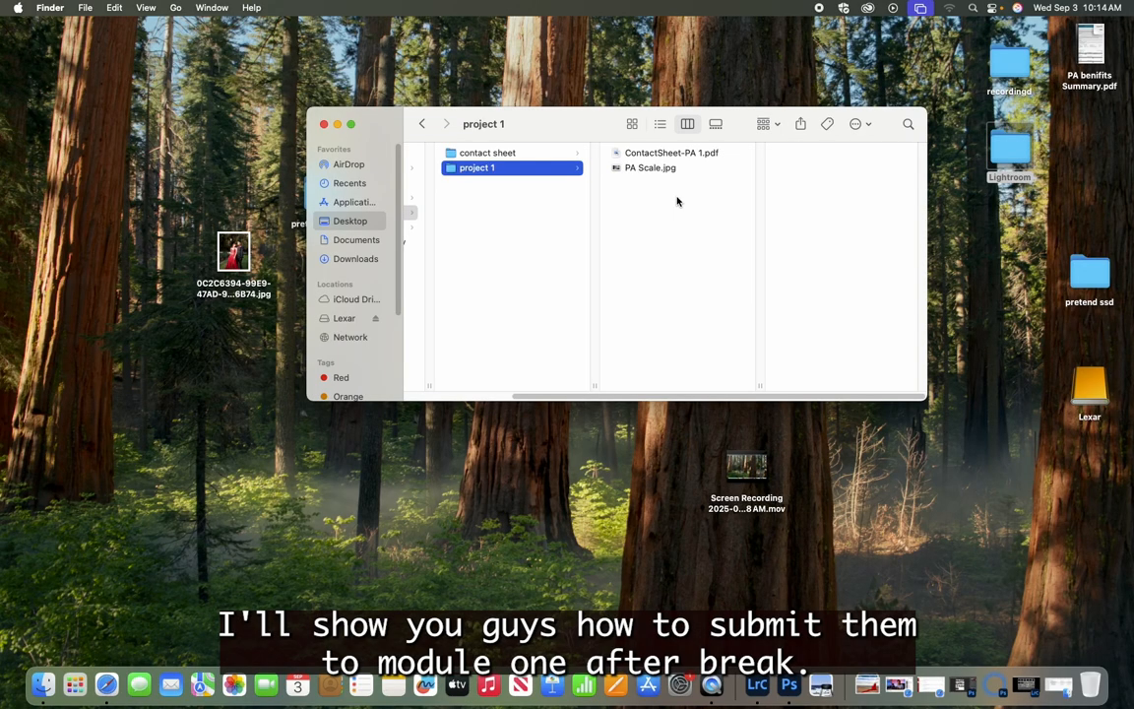